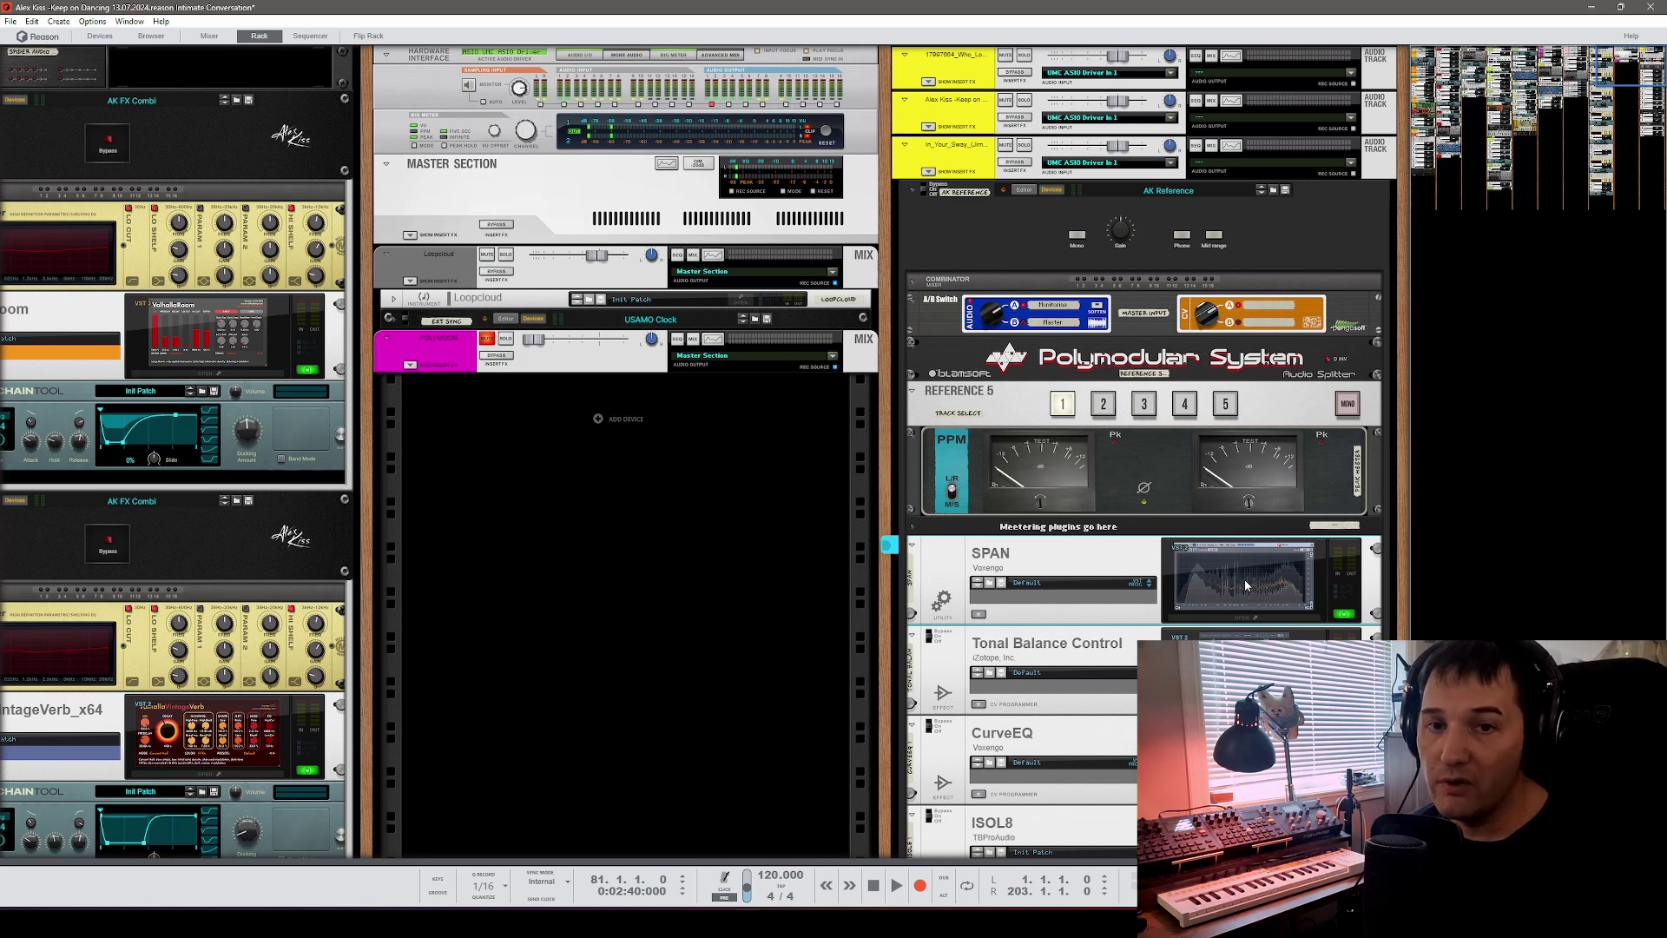
Step: Start the song playing through the rack's mastering chain
key(space)
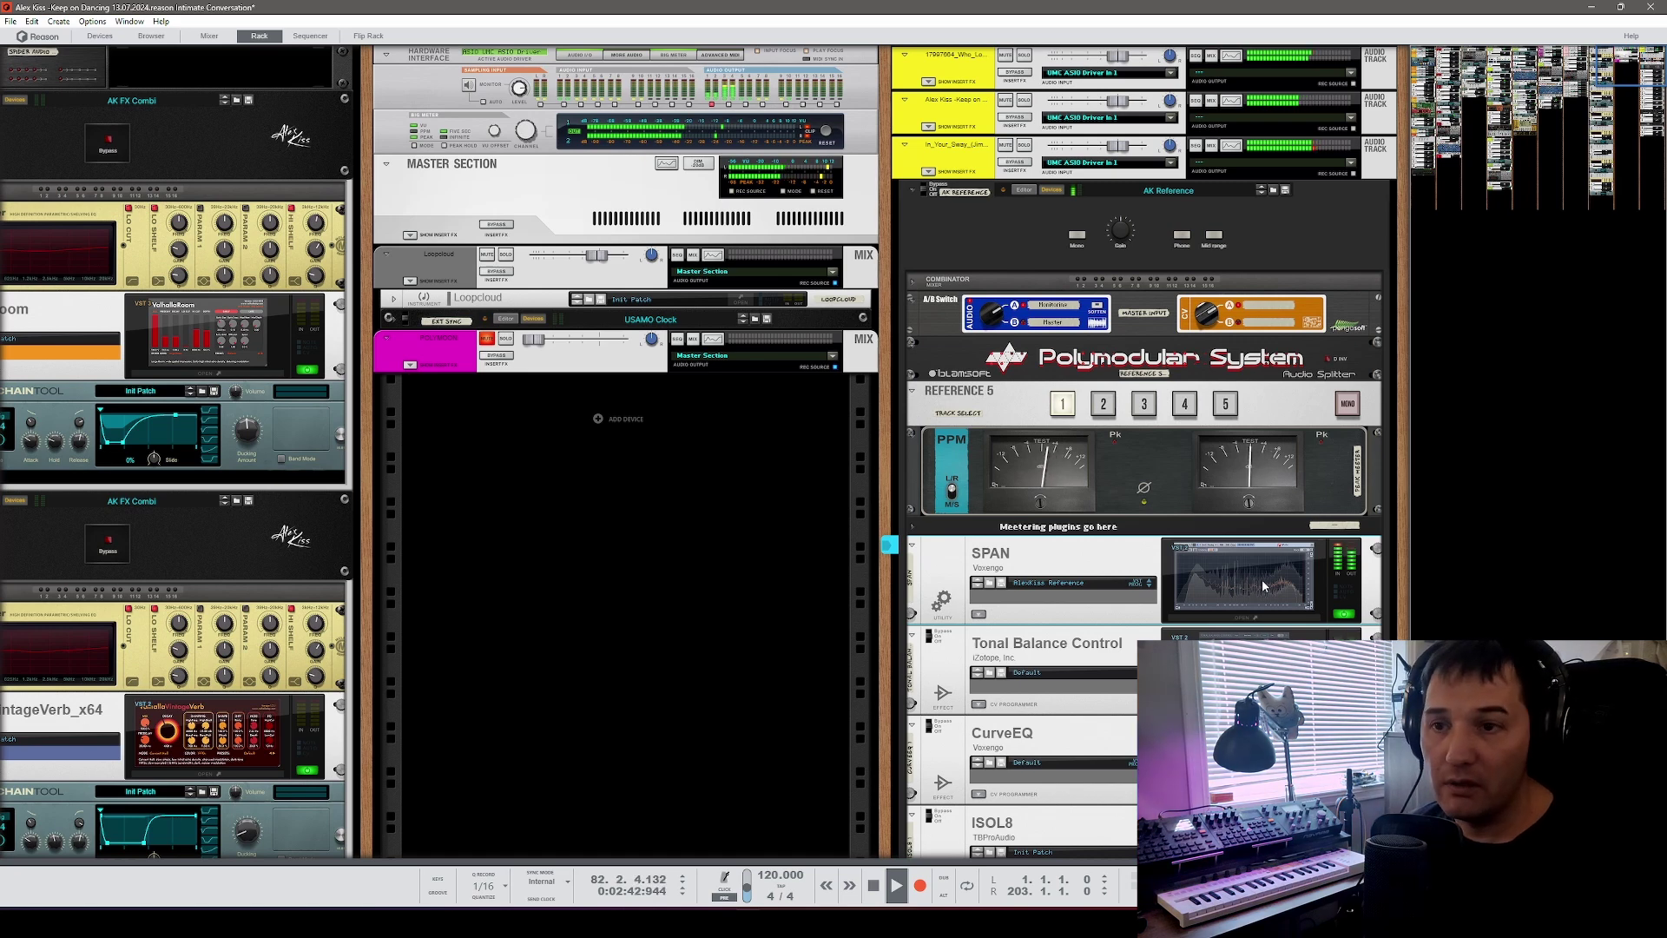
Step: Open the SPAN window over the rack and underlay reference 1
click(1248, 576)
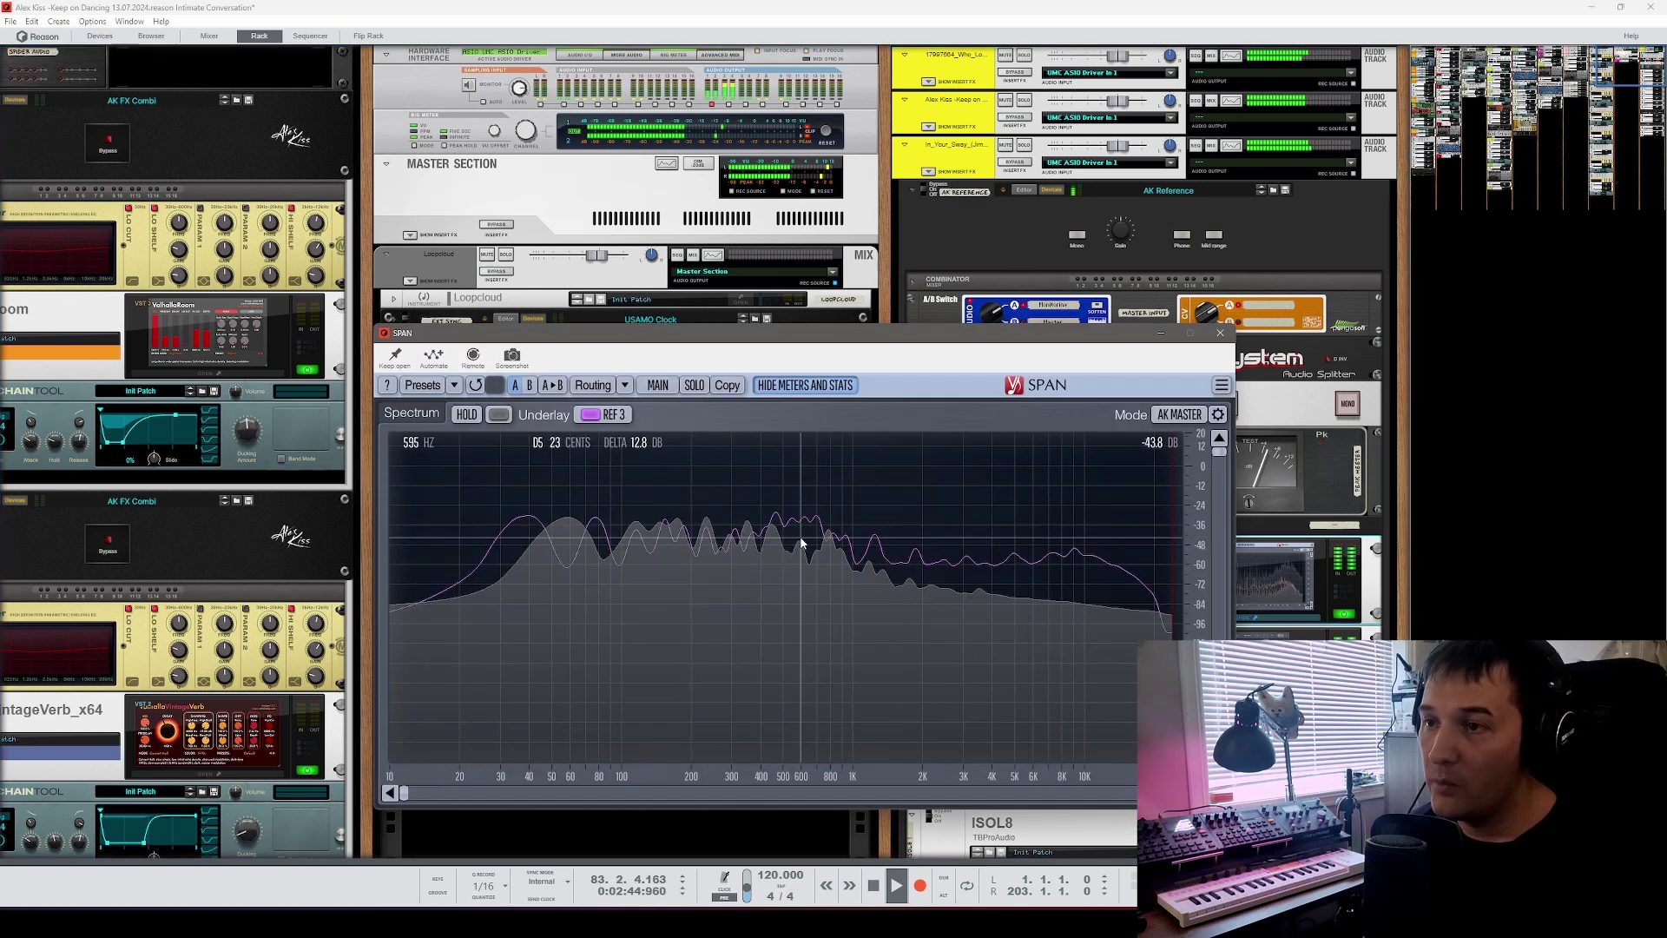
drag(856, 347, 891, 342)
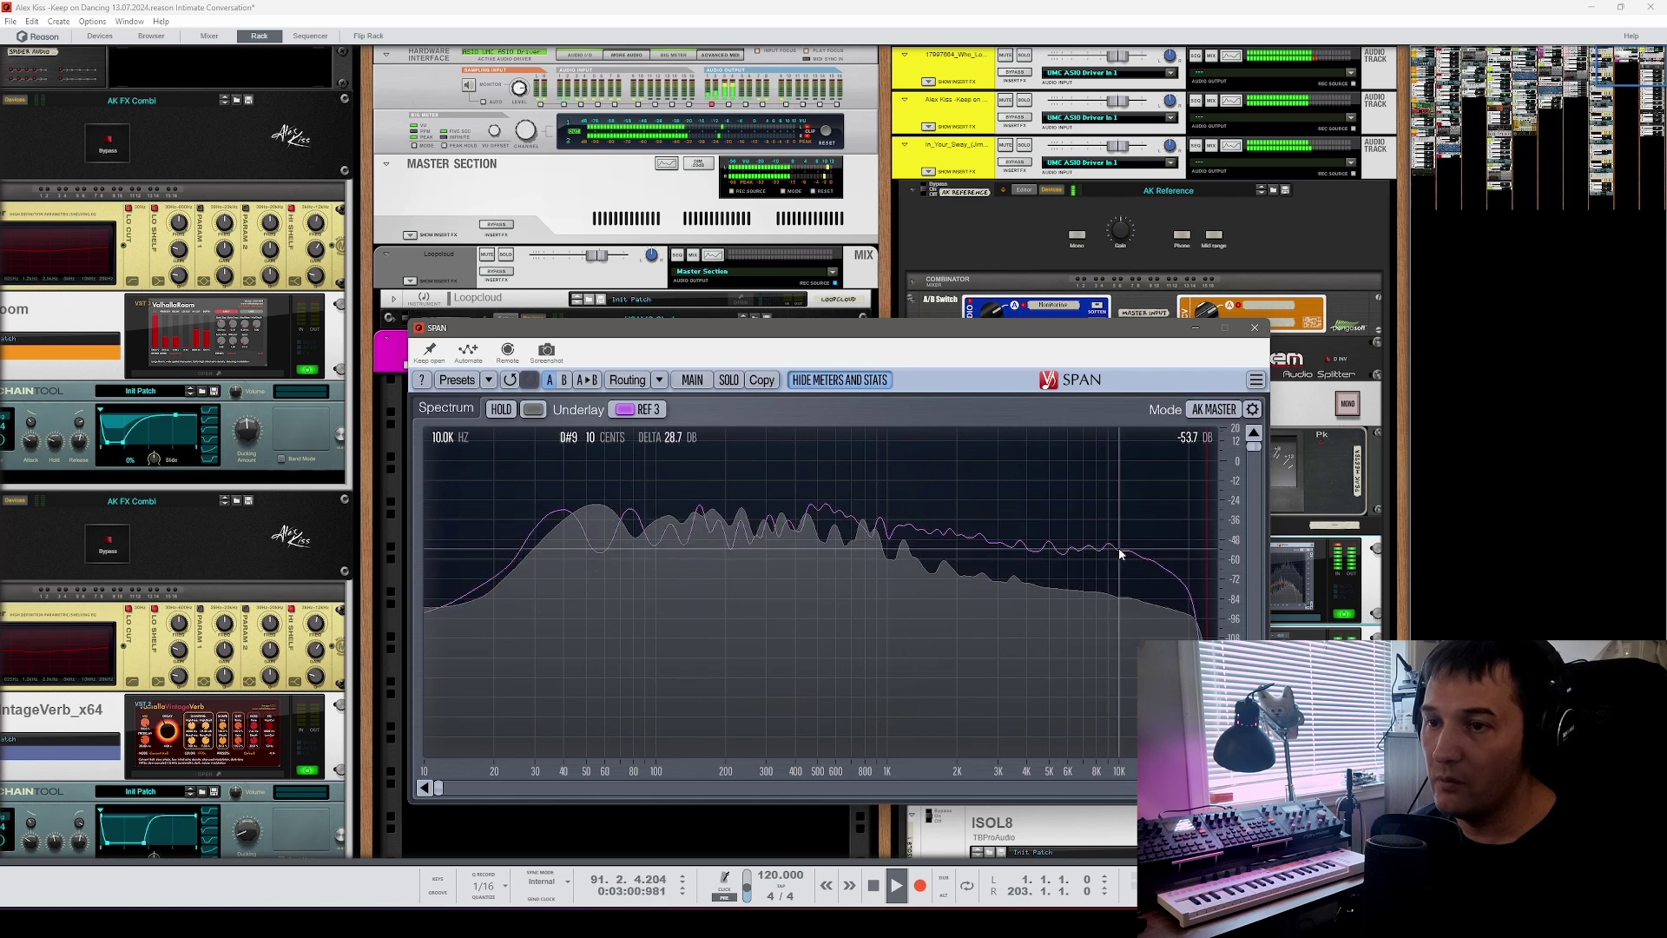
click(643, 410)
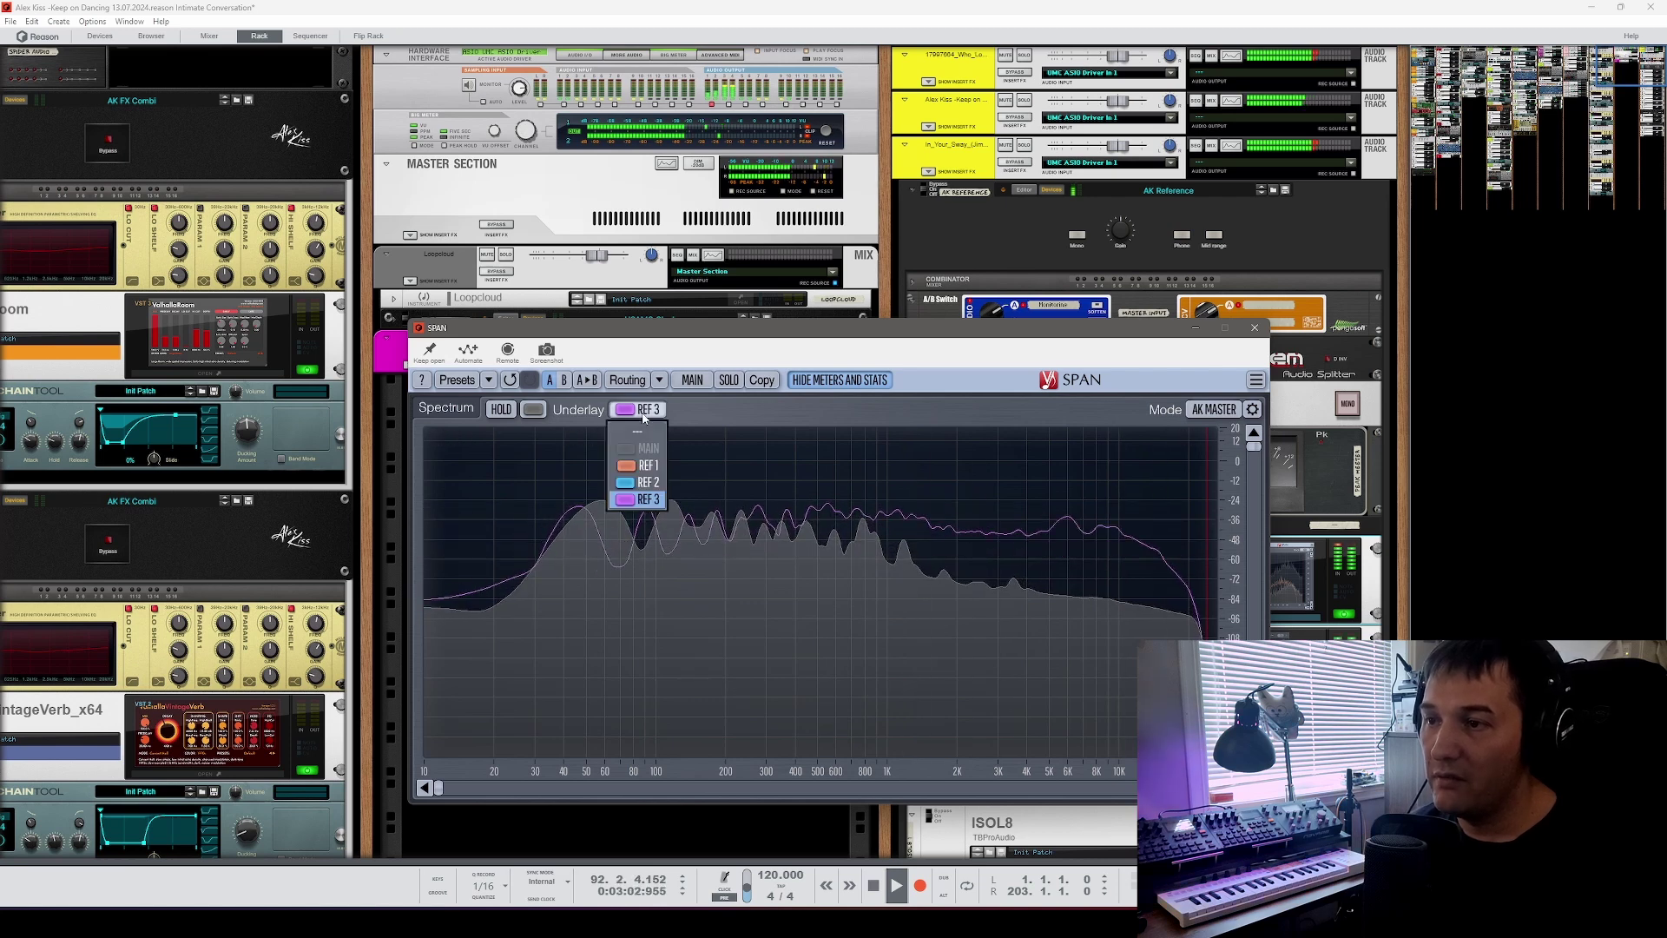
click(645, 466)
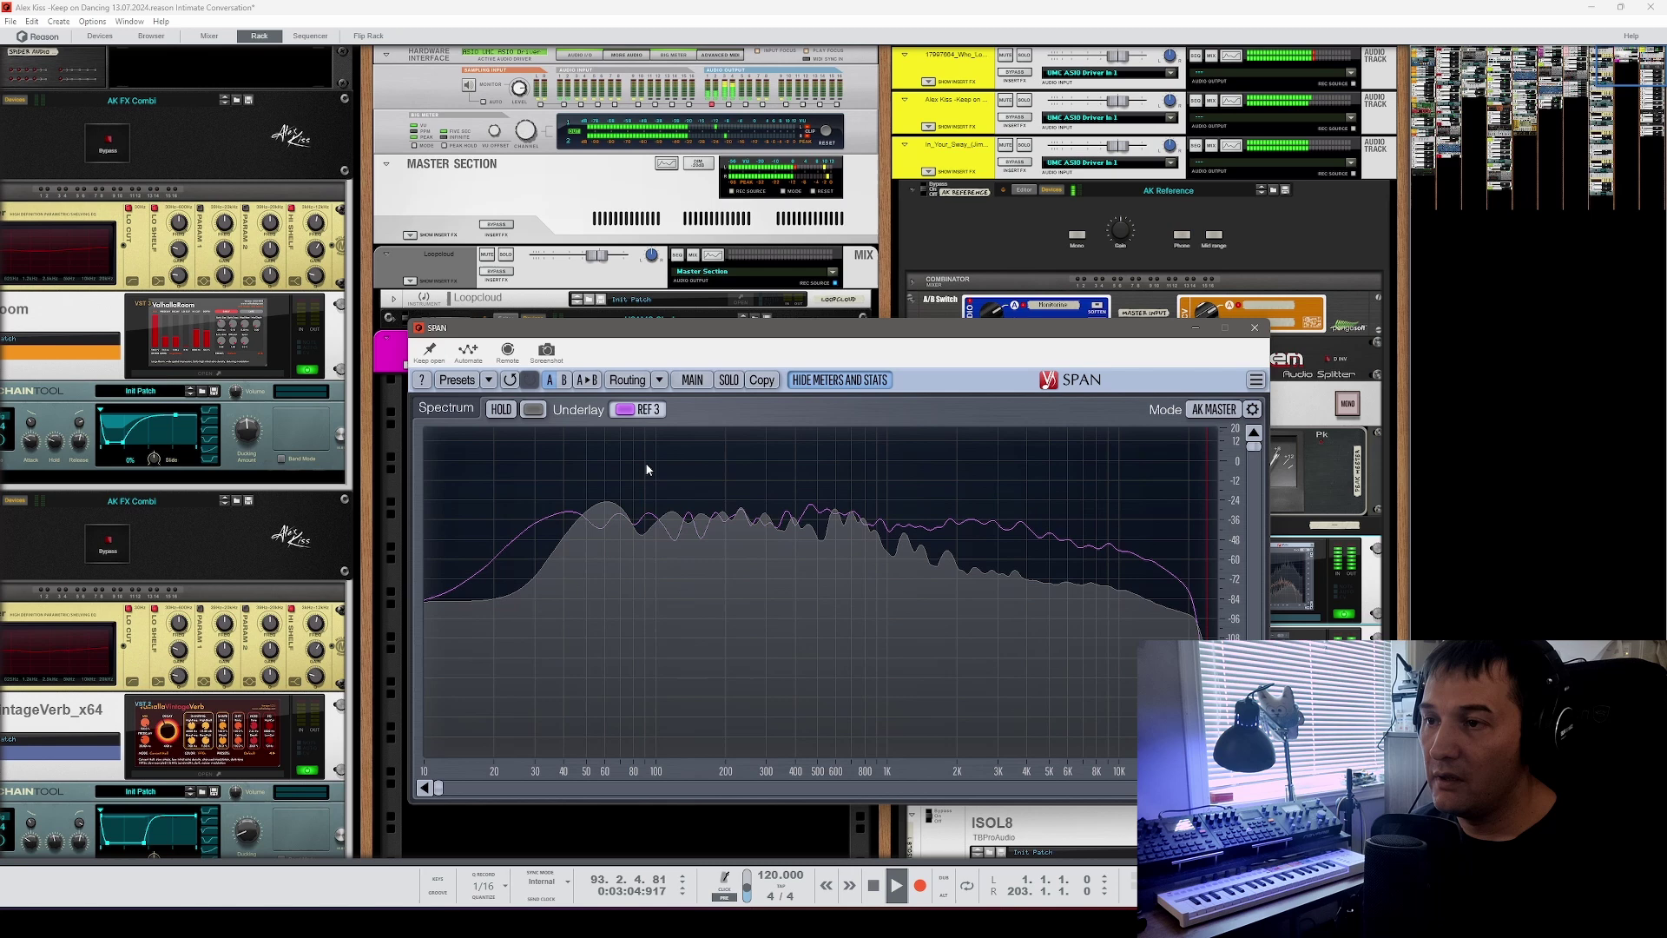
Step: Switch the underlay to REF 2, then settle on REF 3, and stop playback
click(643, 410)
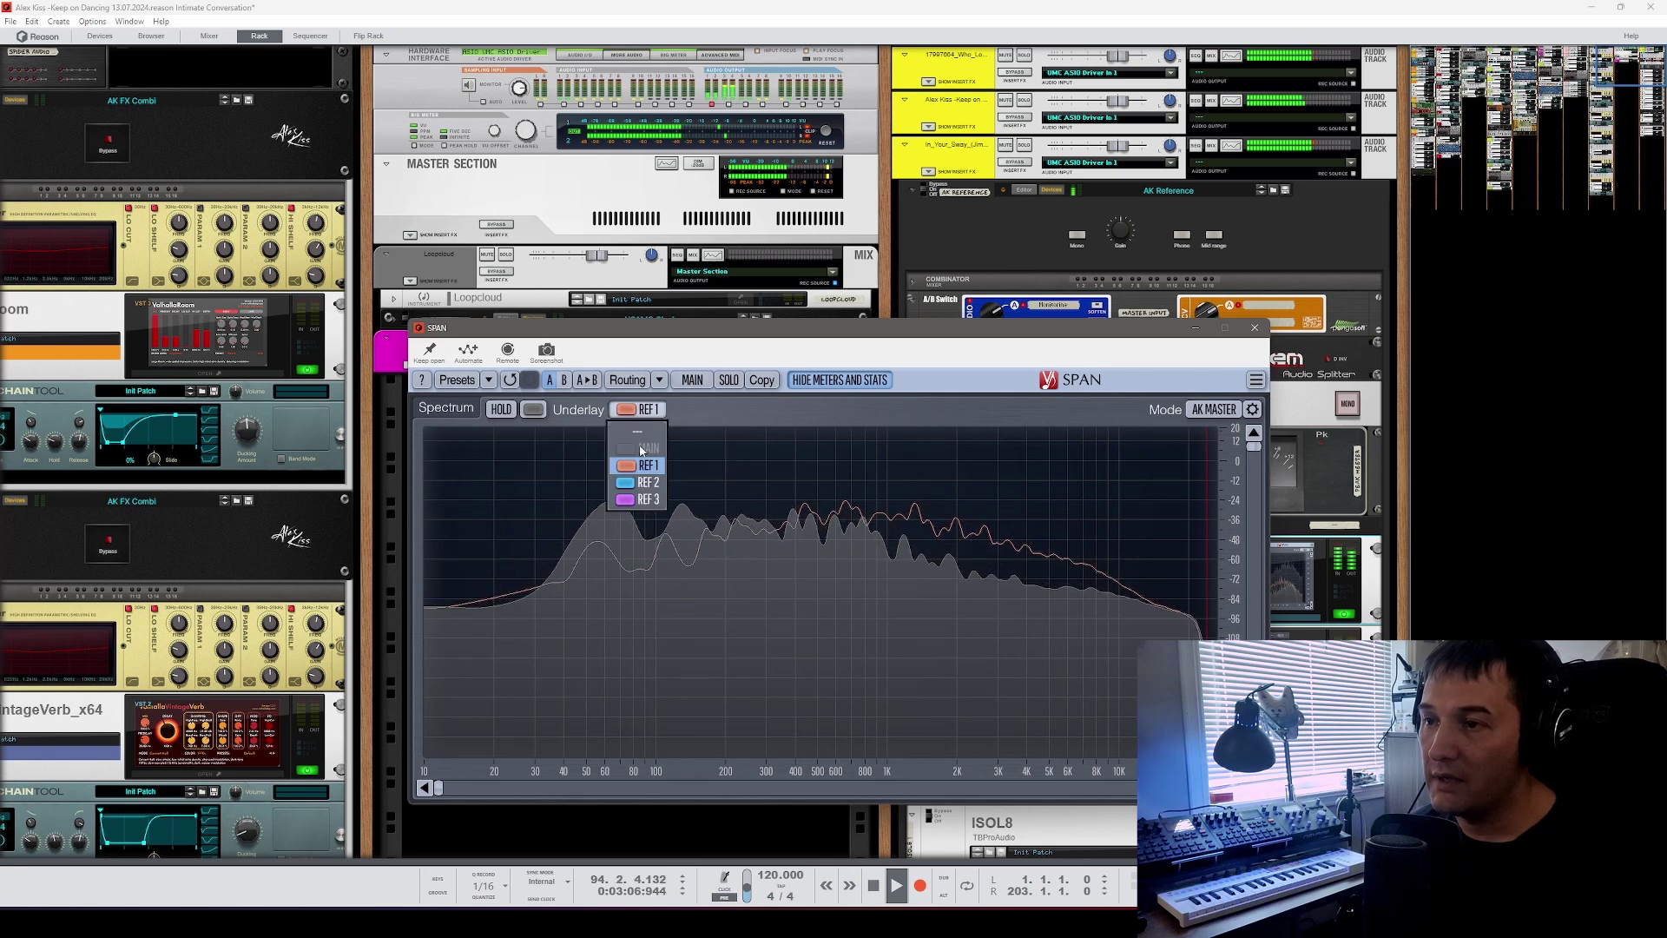
click(638, 483)
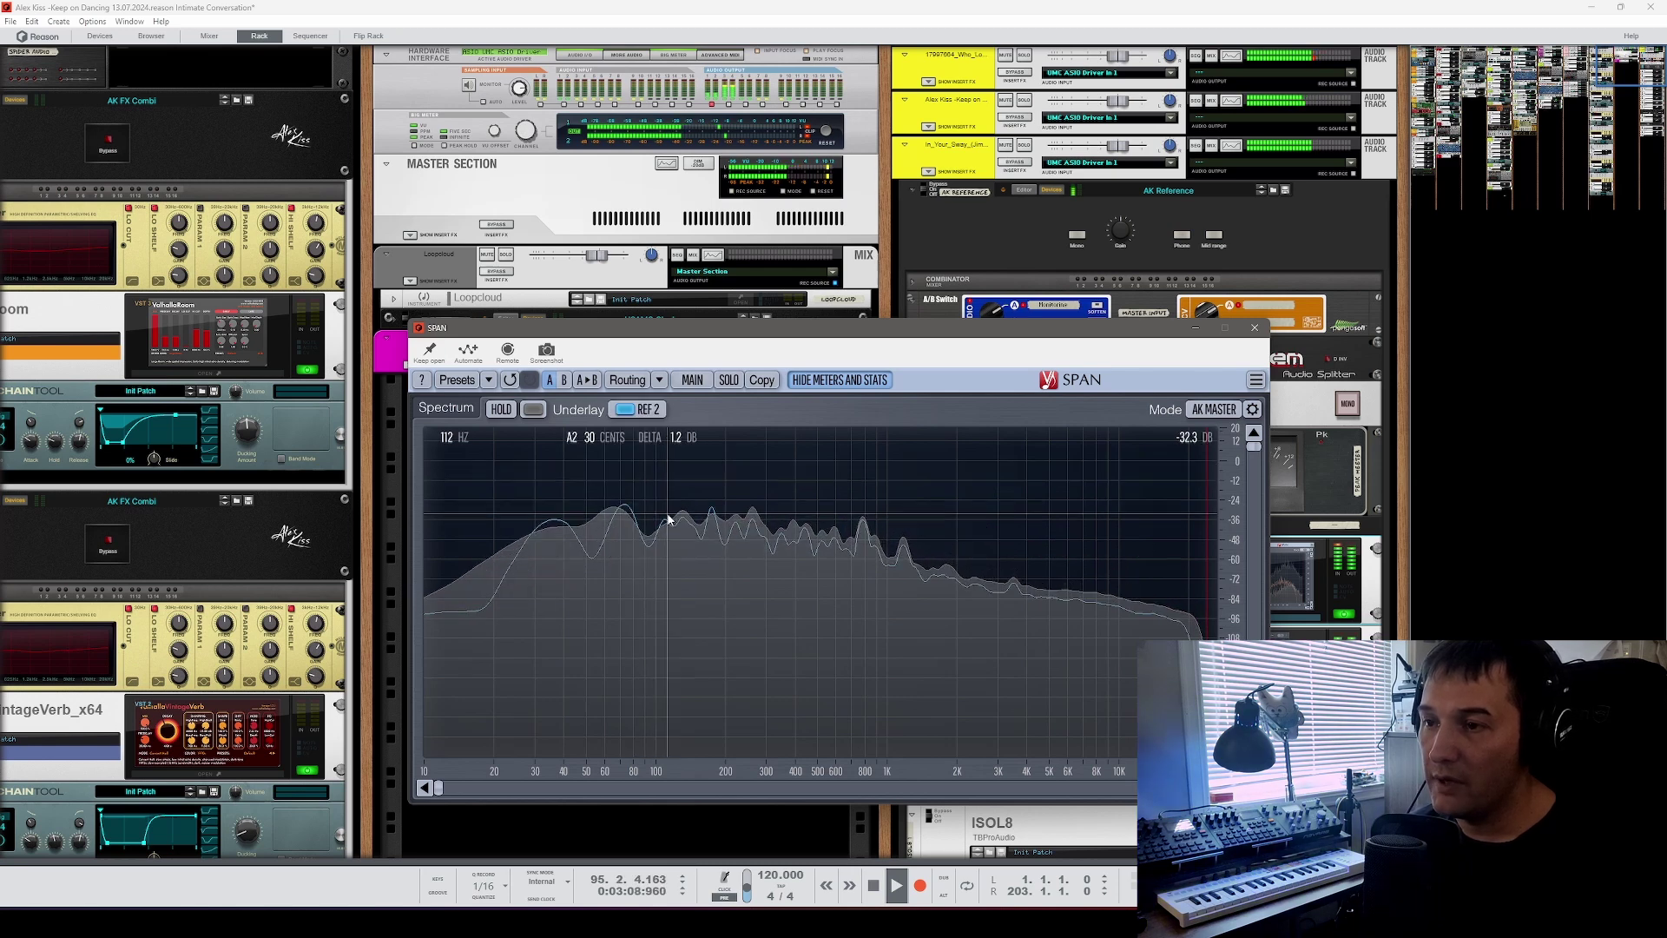
click(656, 412)
click(640, 495)
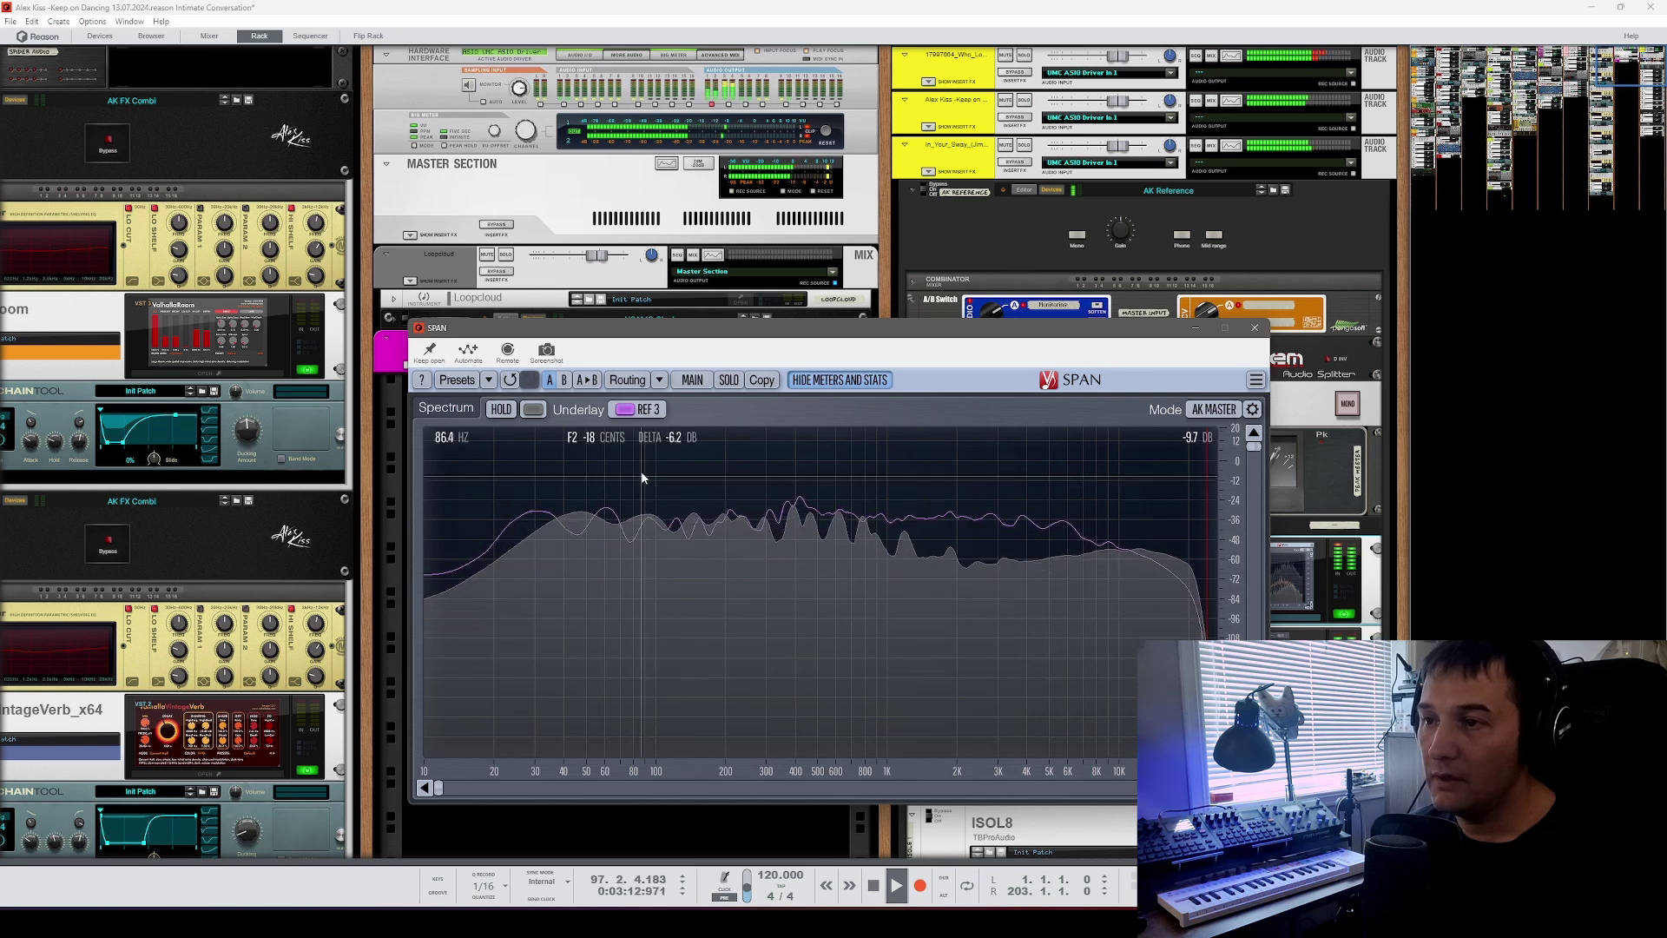
key(space)
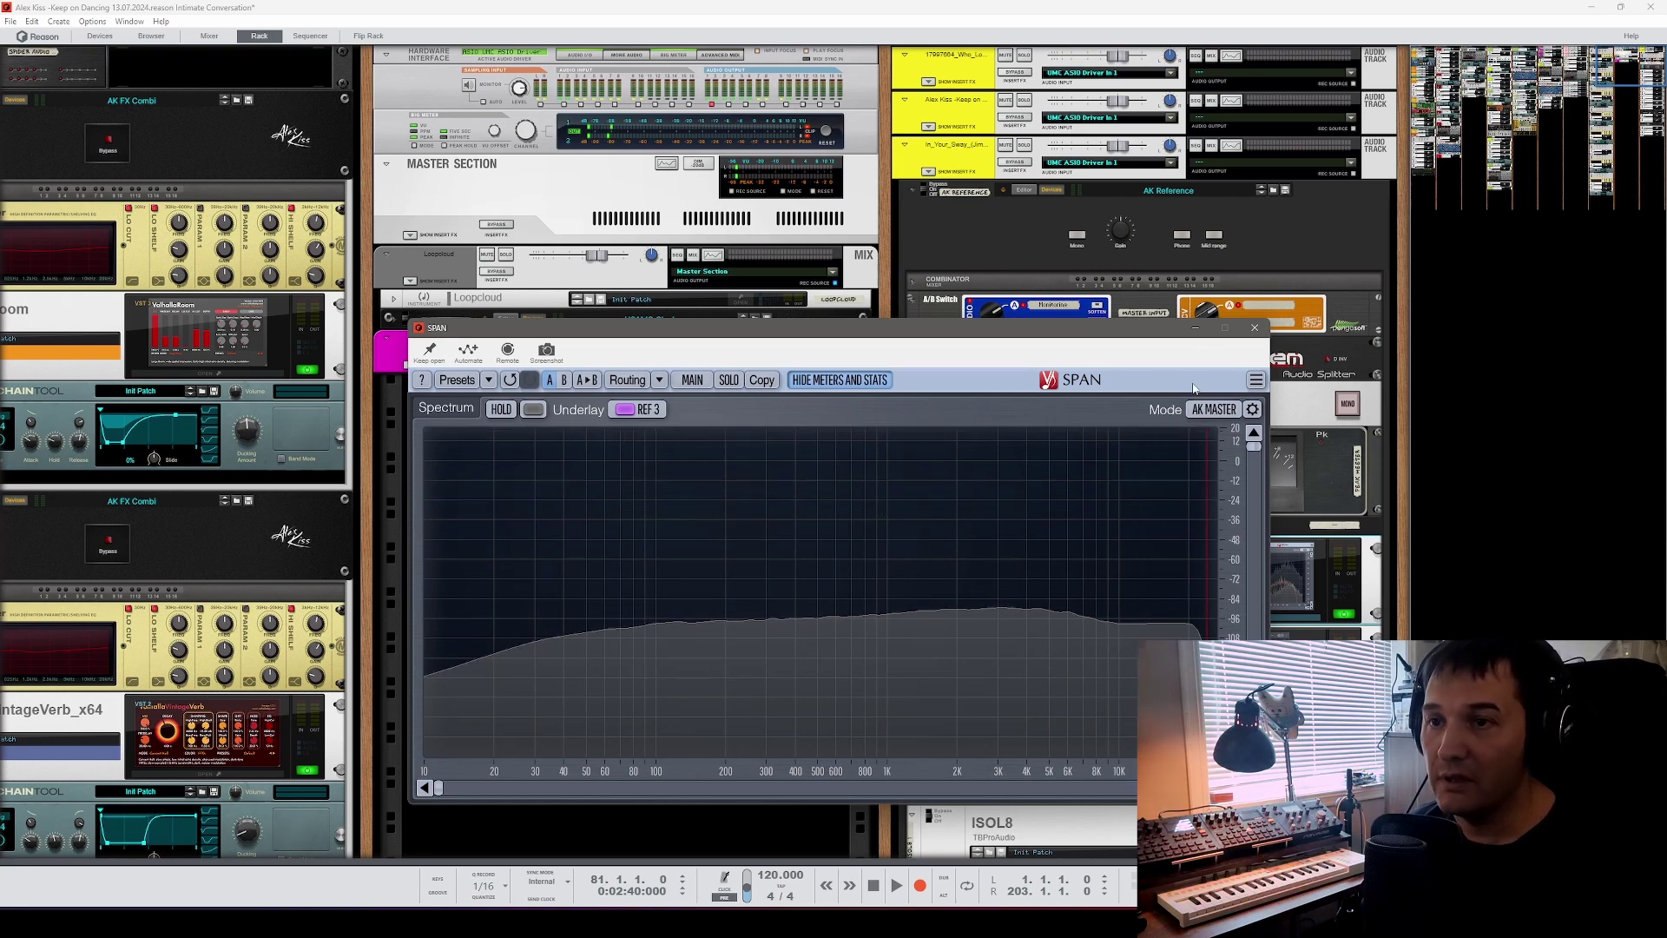
drag(1150, 339, 1137, 341)
Step: Close SPAN's plugin window and expand the SPAN device's CV programmer in the rack
click(1241, 330)
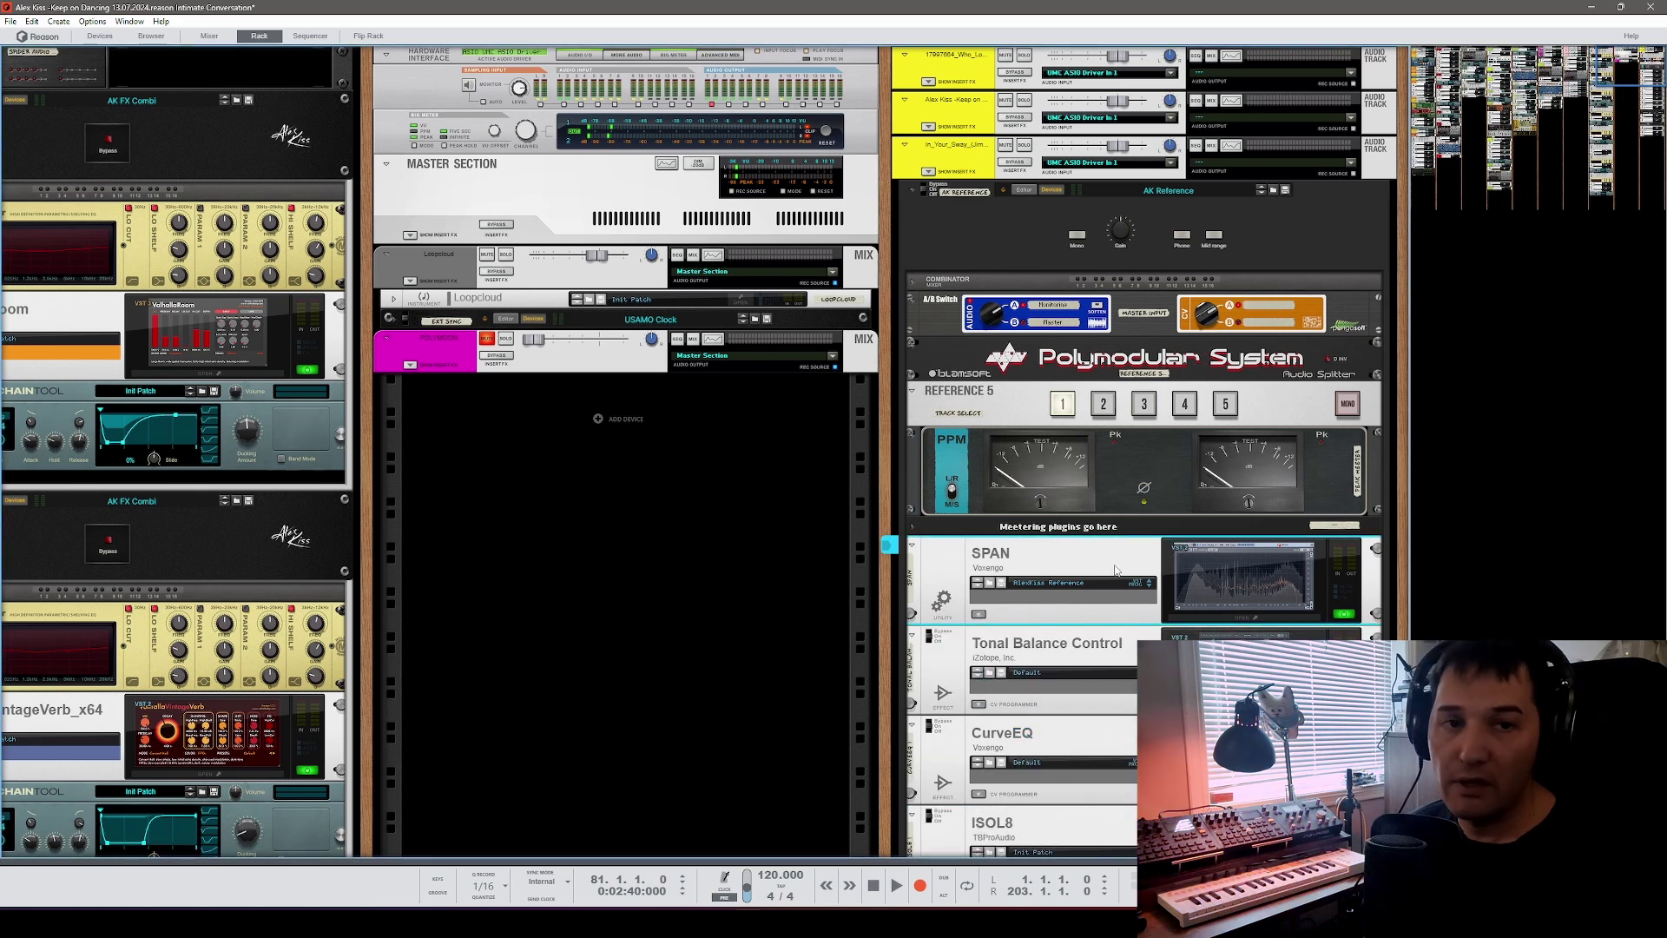
click(979, 614)
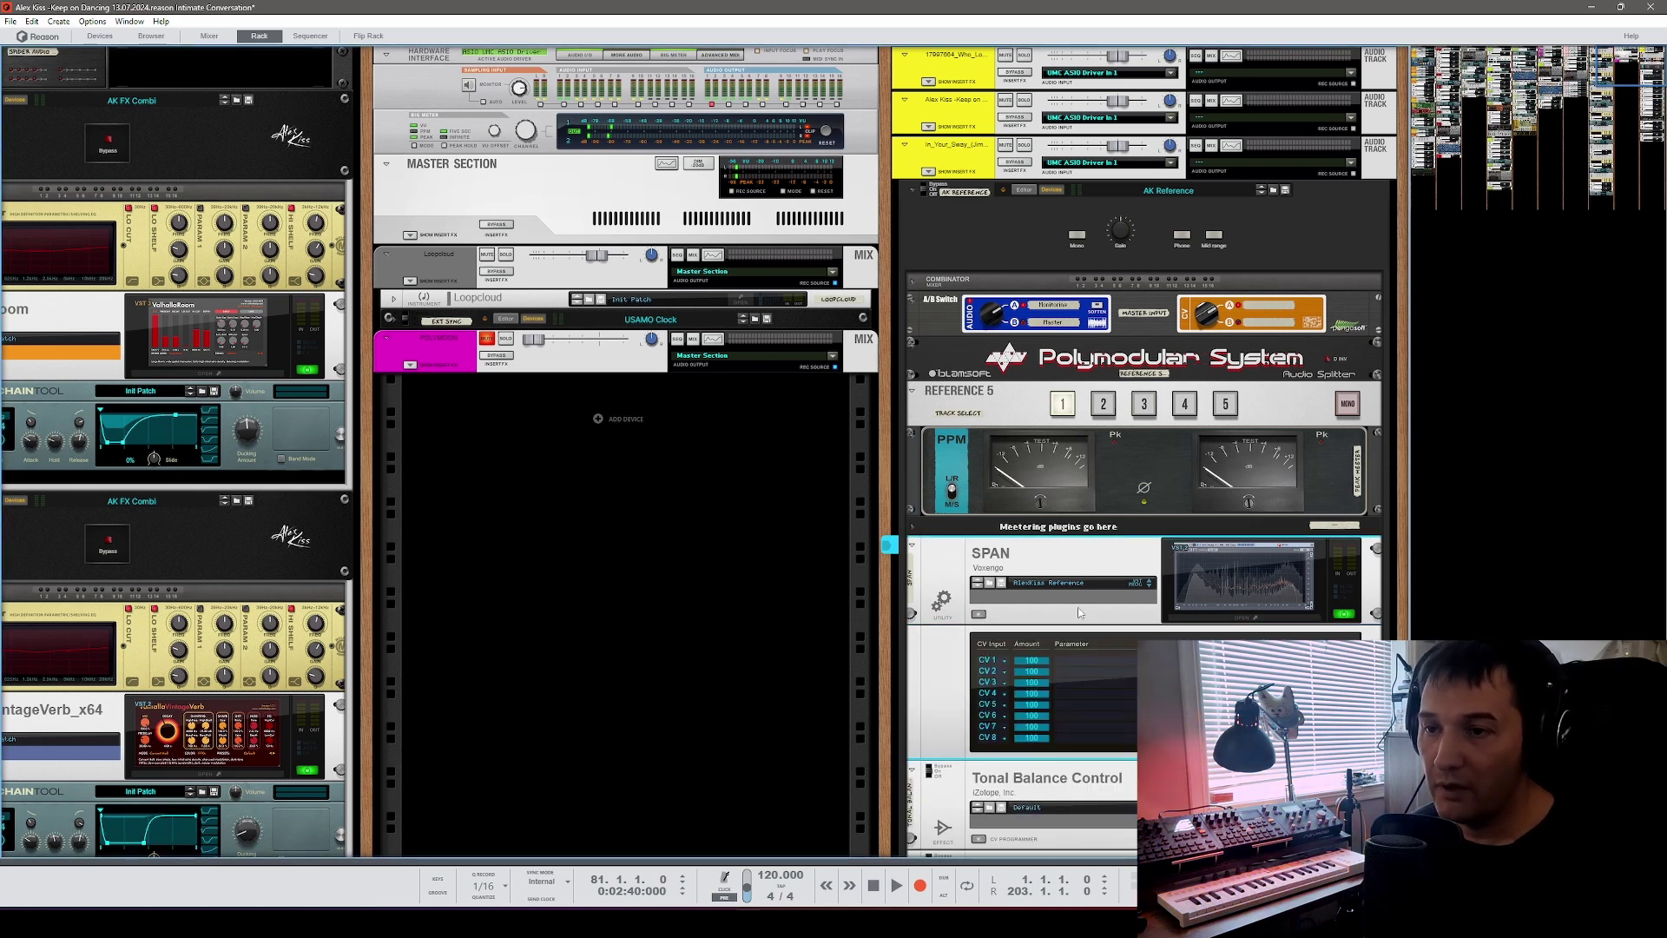
key(Tab)
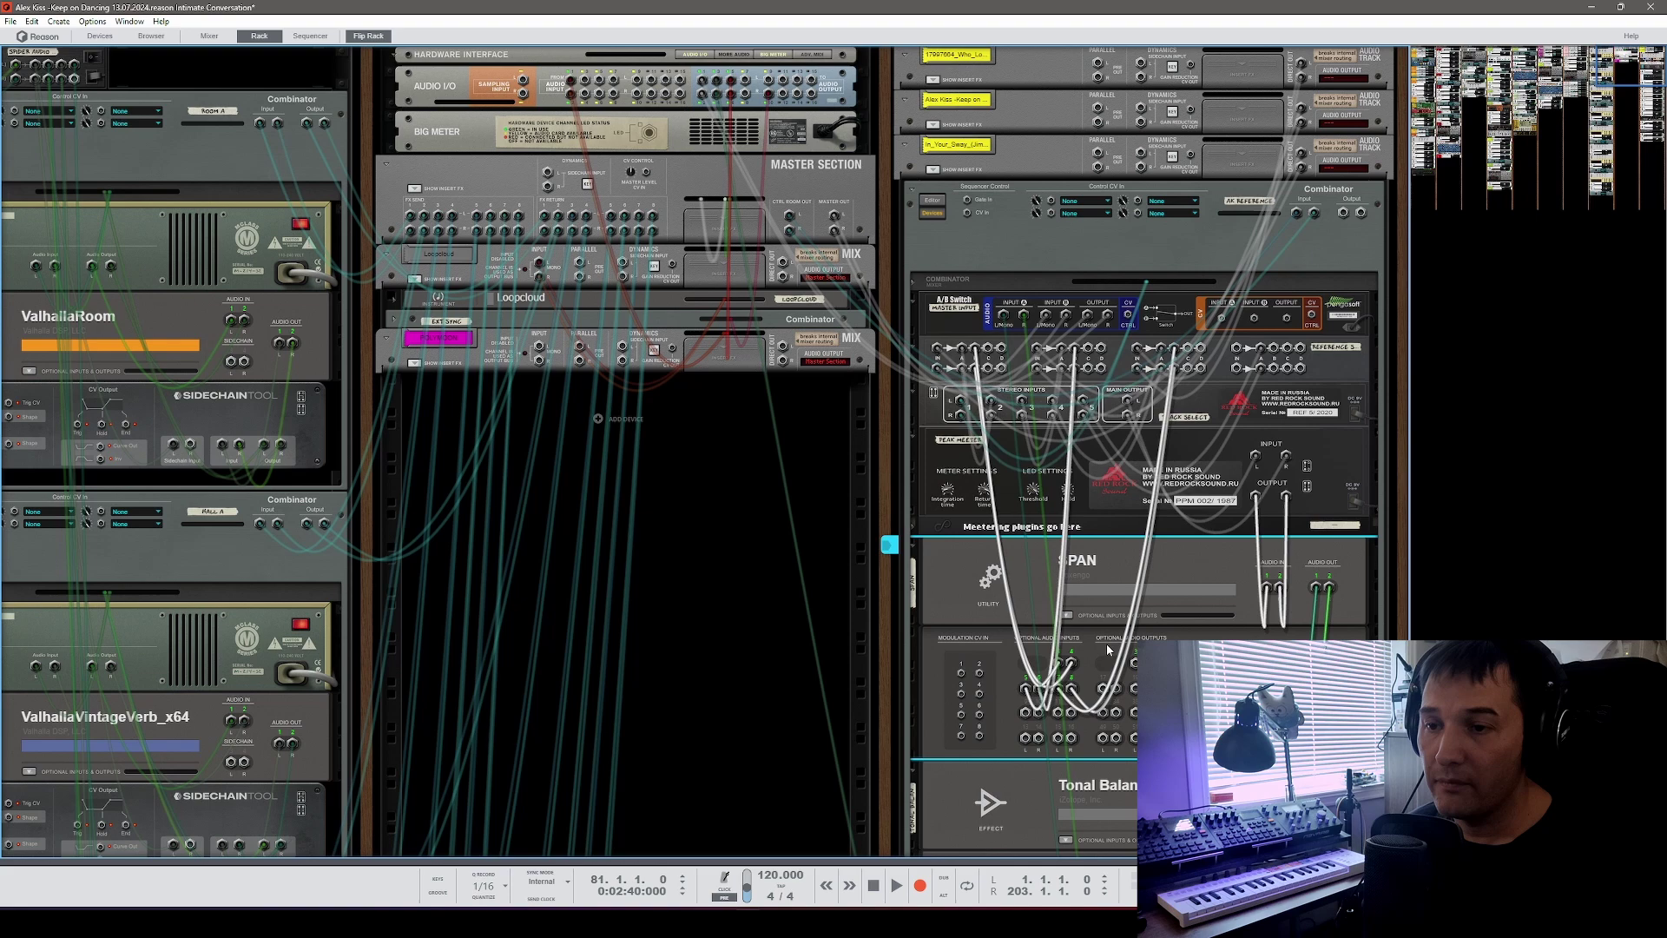
key(Tab)
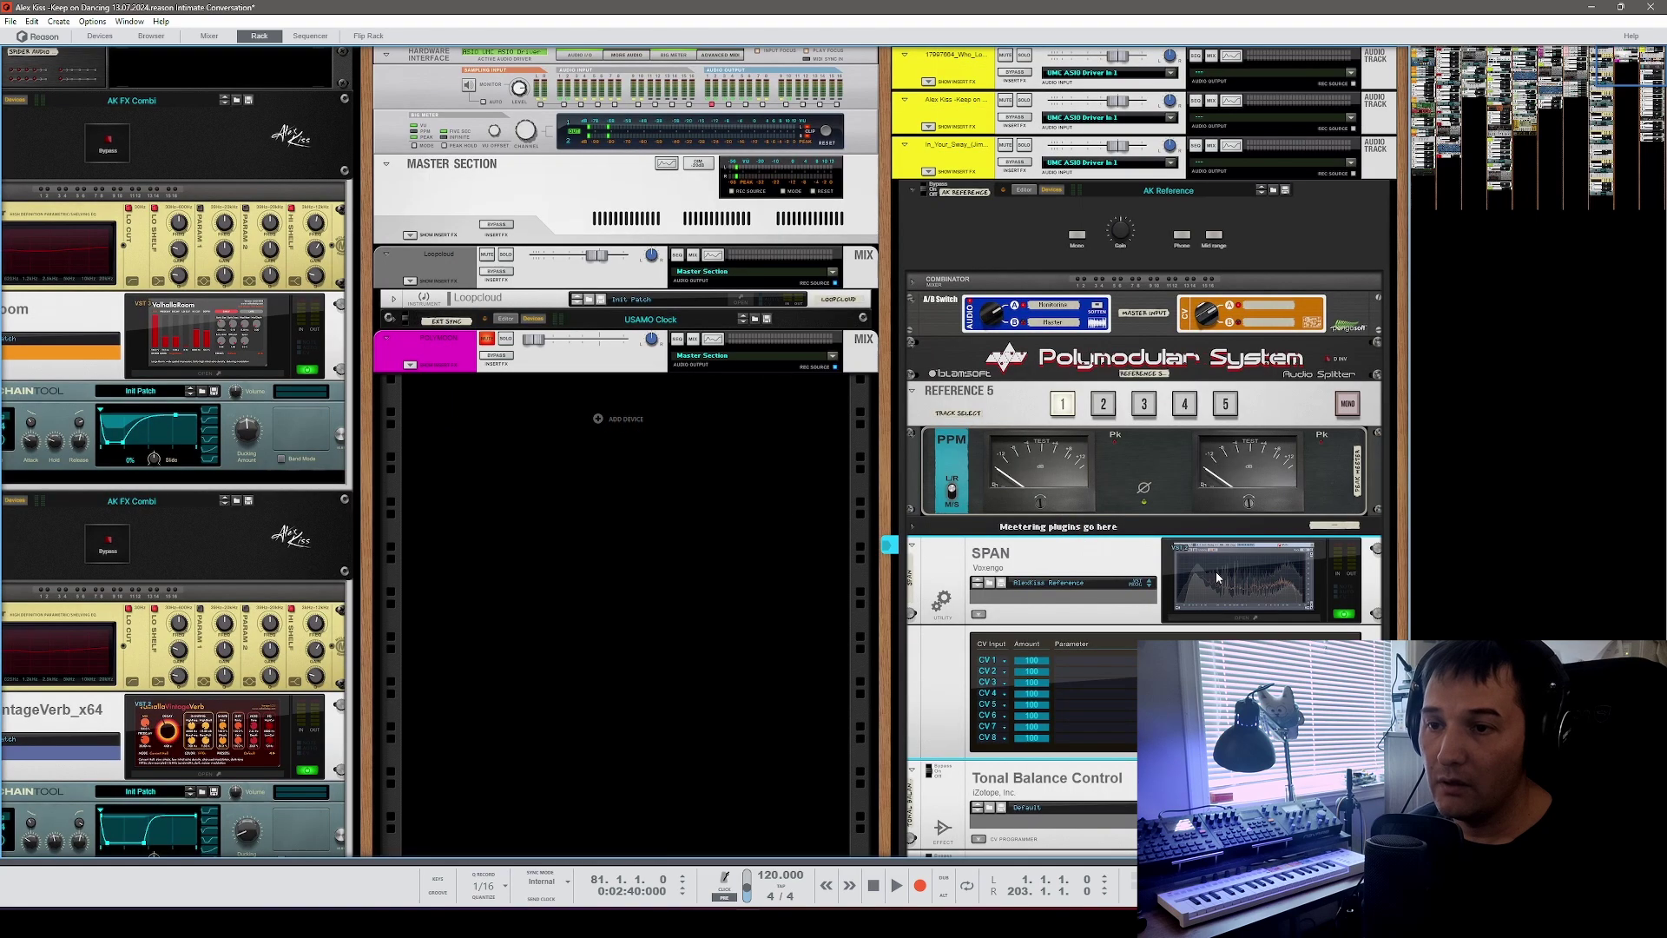
Step: Collapse the CV programmer, reopen SPAN and load the Default factory preset into B
click(982, 615)
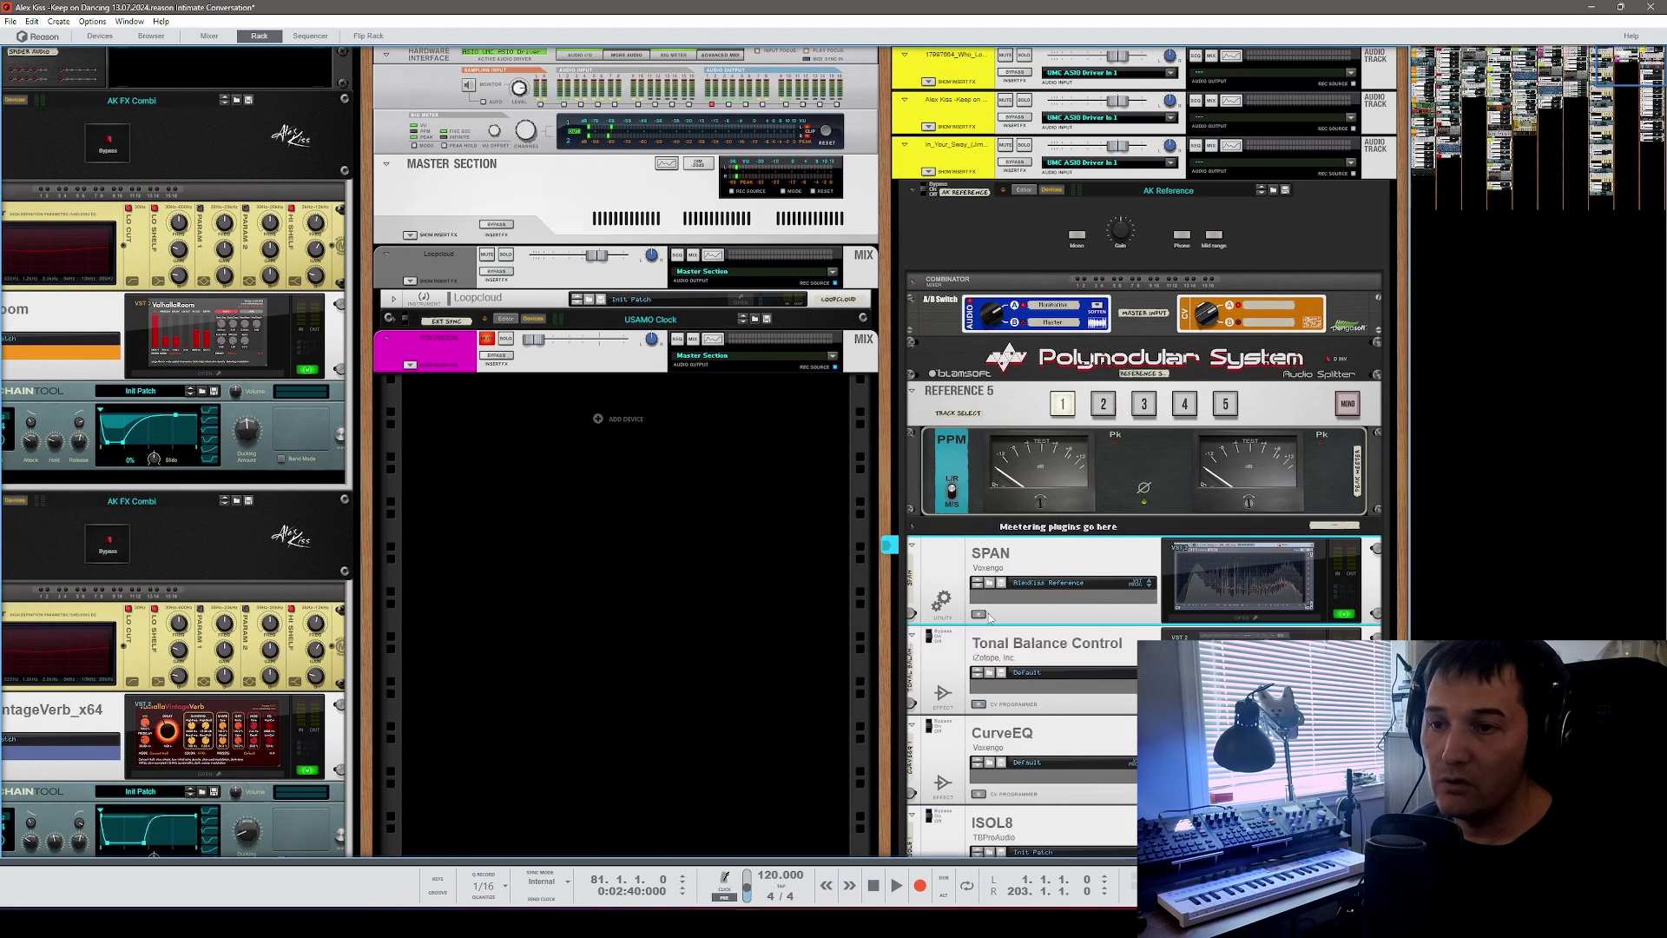
click(1242, 580)
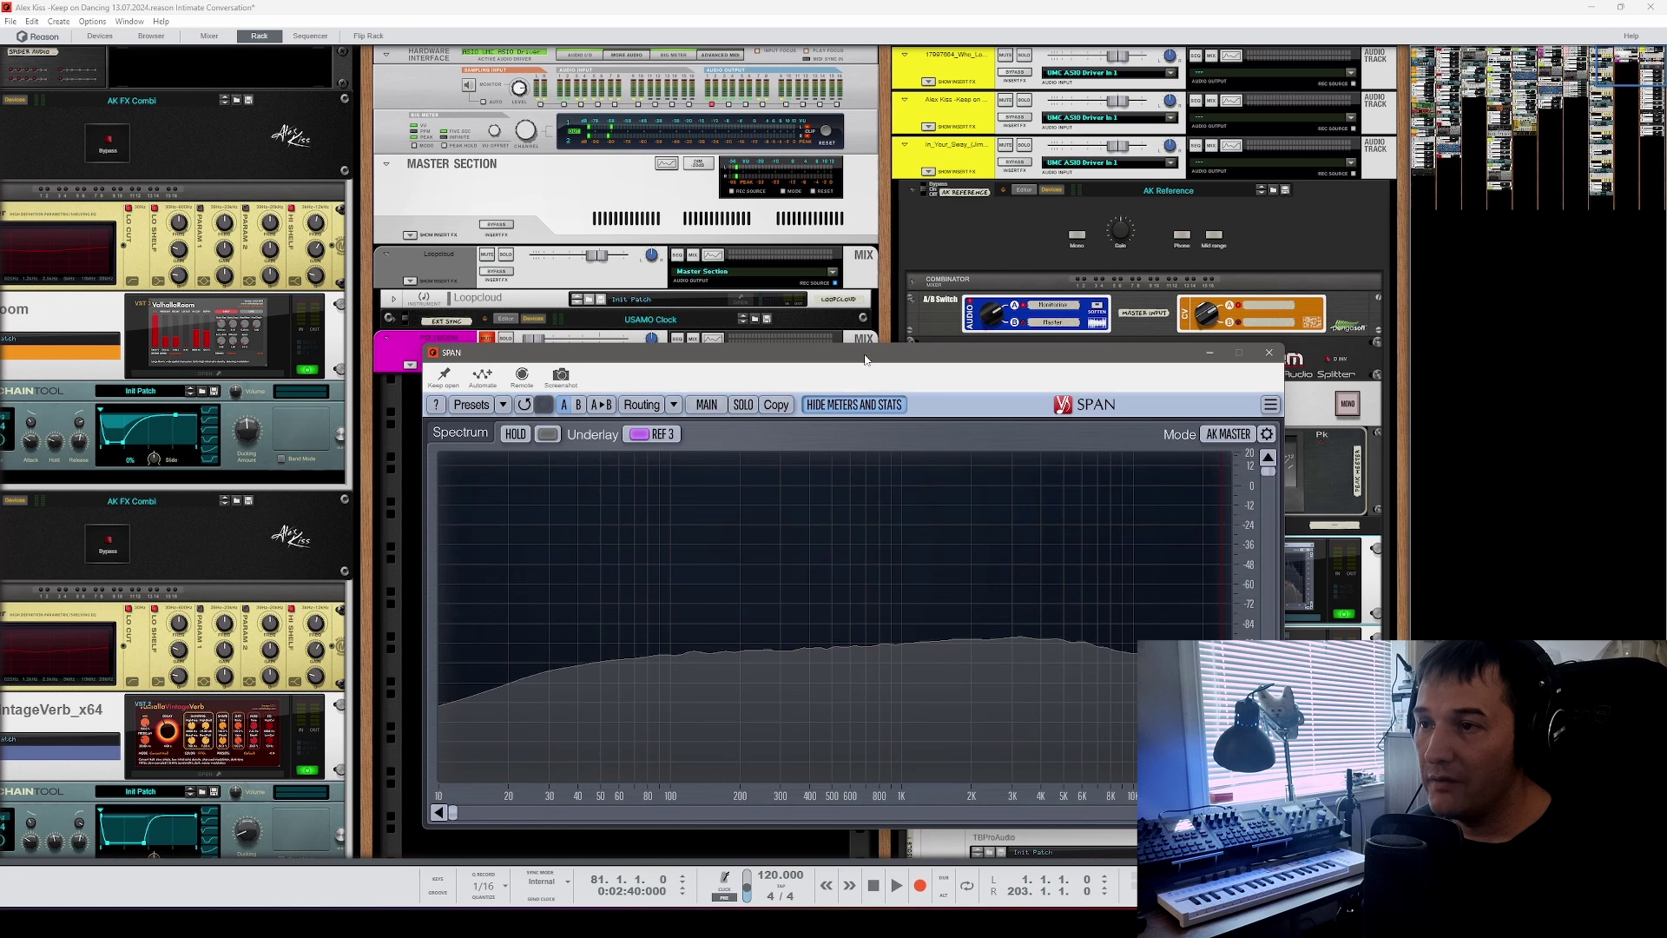
drag(832, 338, 863, 359)
click(578, 405)
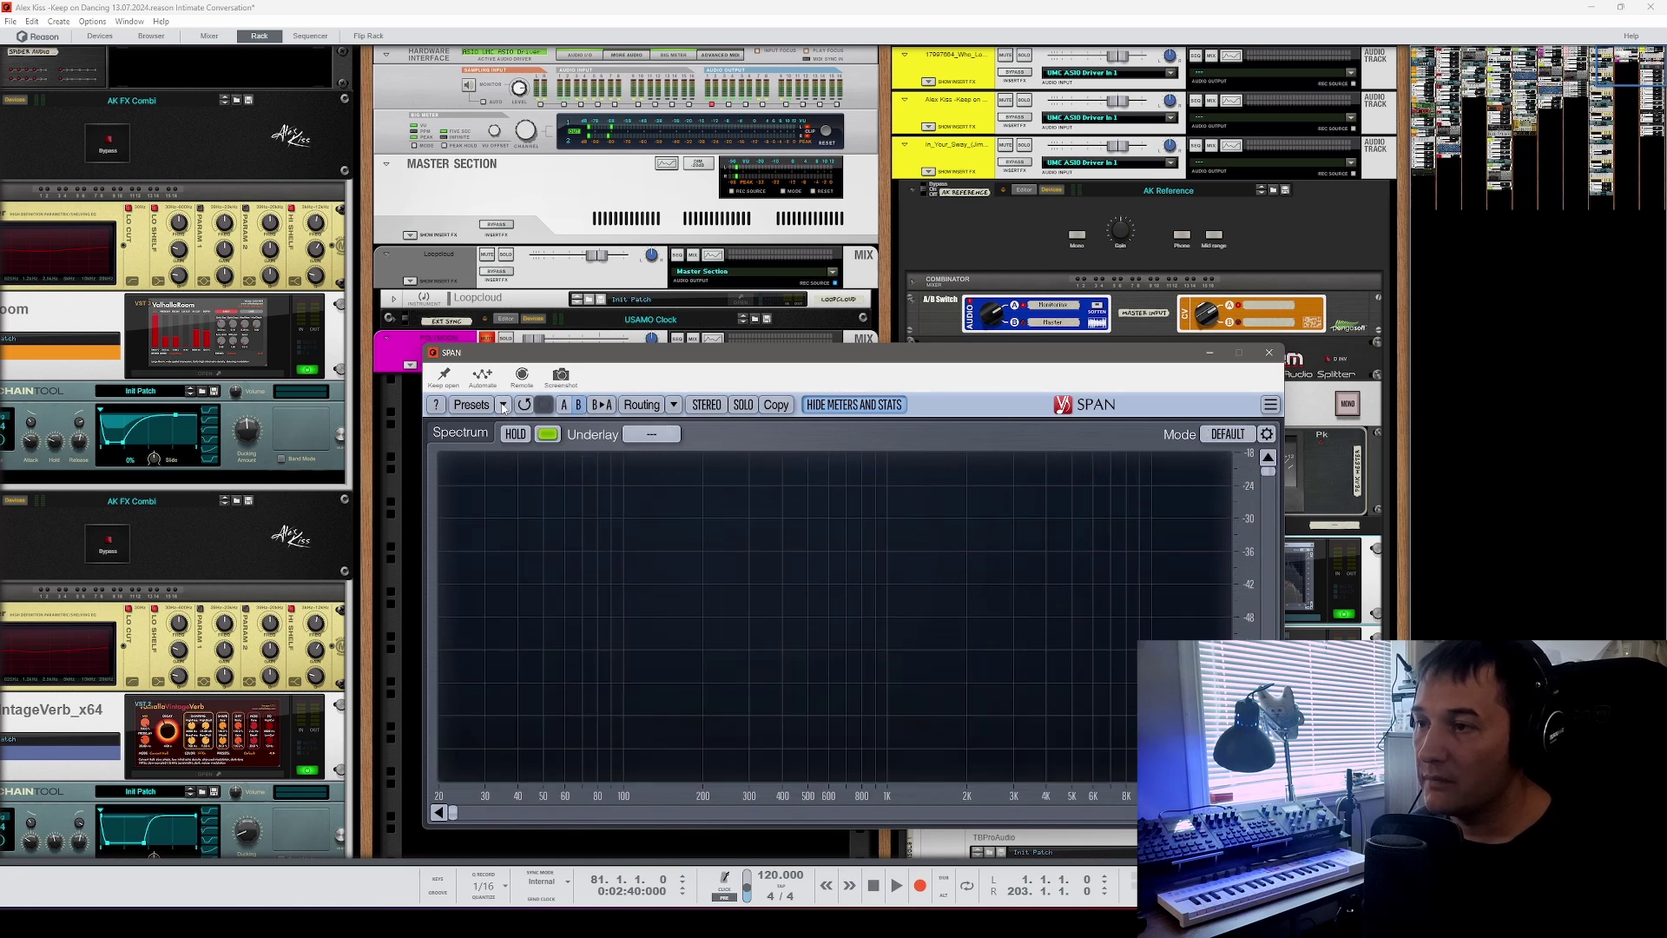
click(502, 405)
mouse_move(556, 443)
click(651, 444)
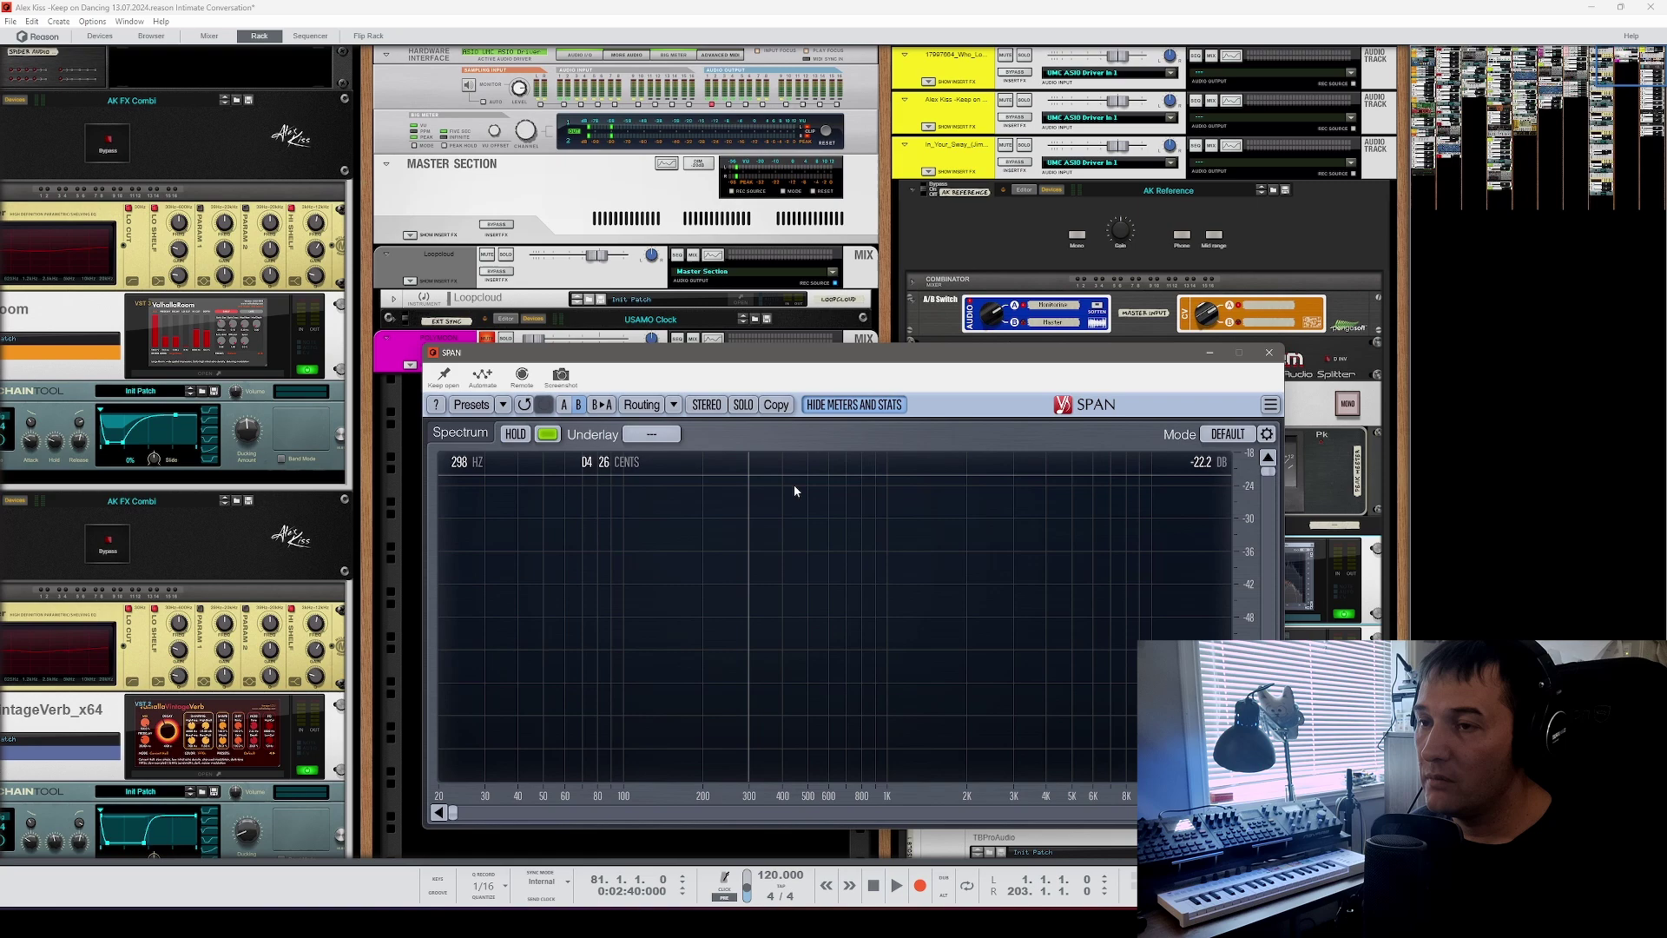
Step: Briefly play and stop the song, then bring up SPAN's Channel Routing
key(space)
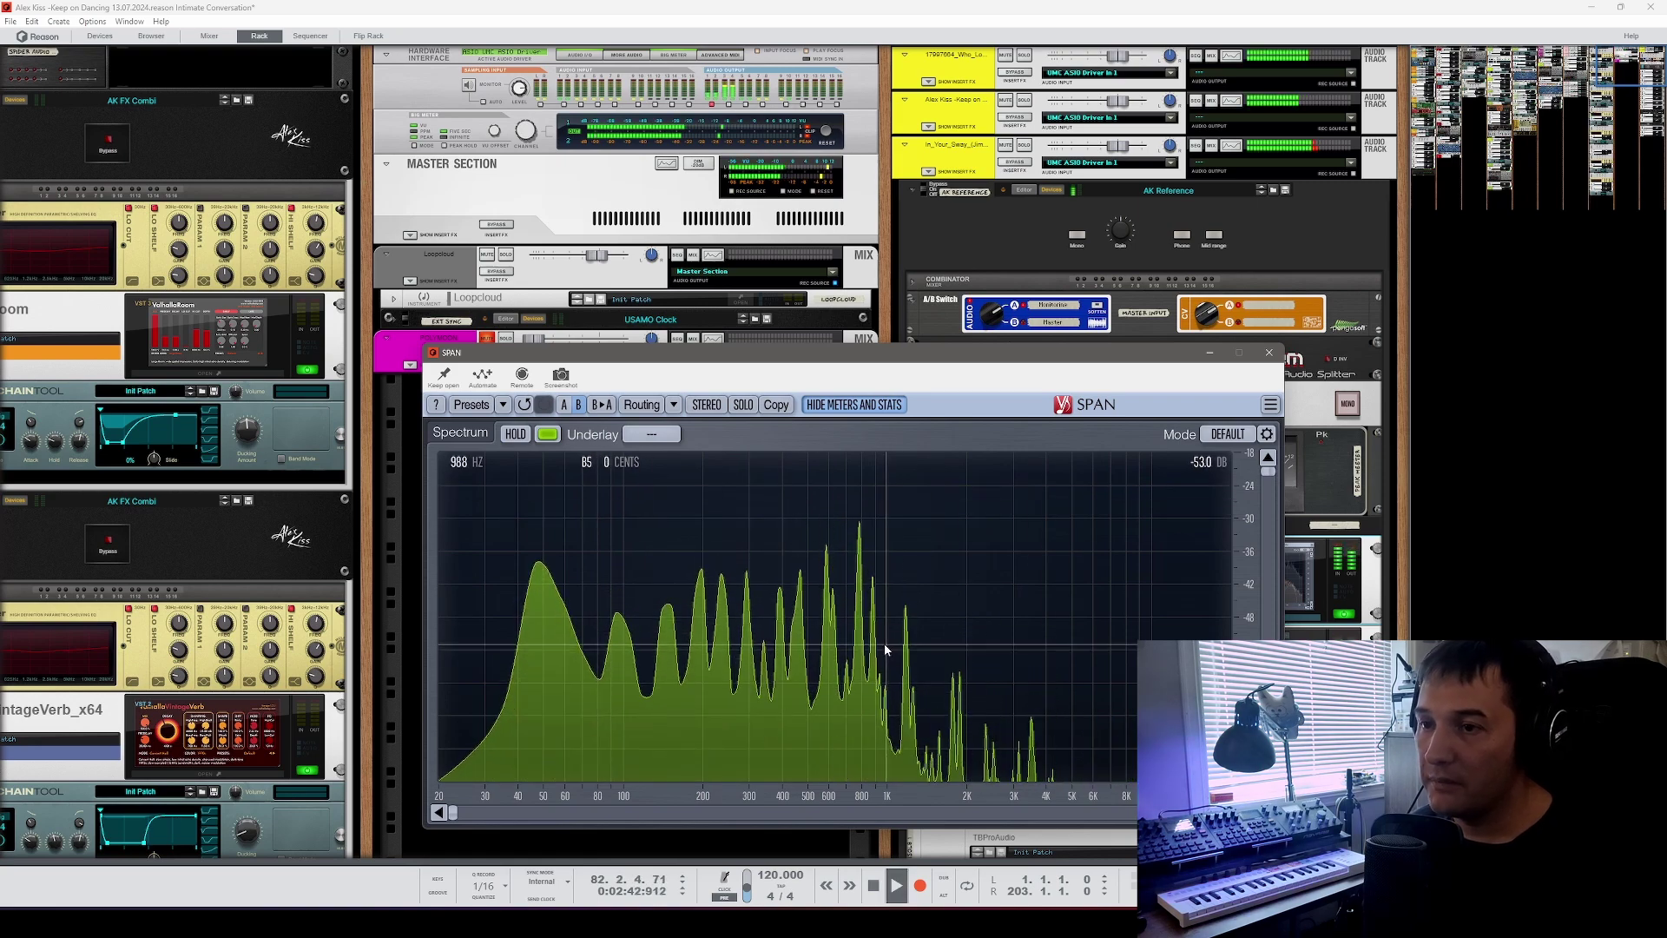
key(space)
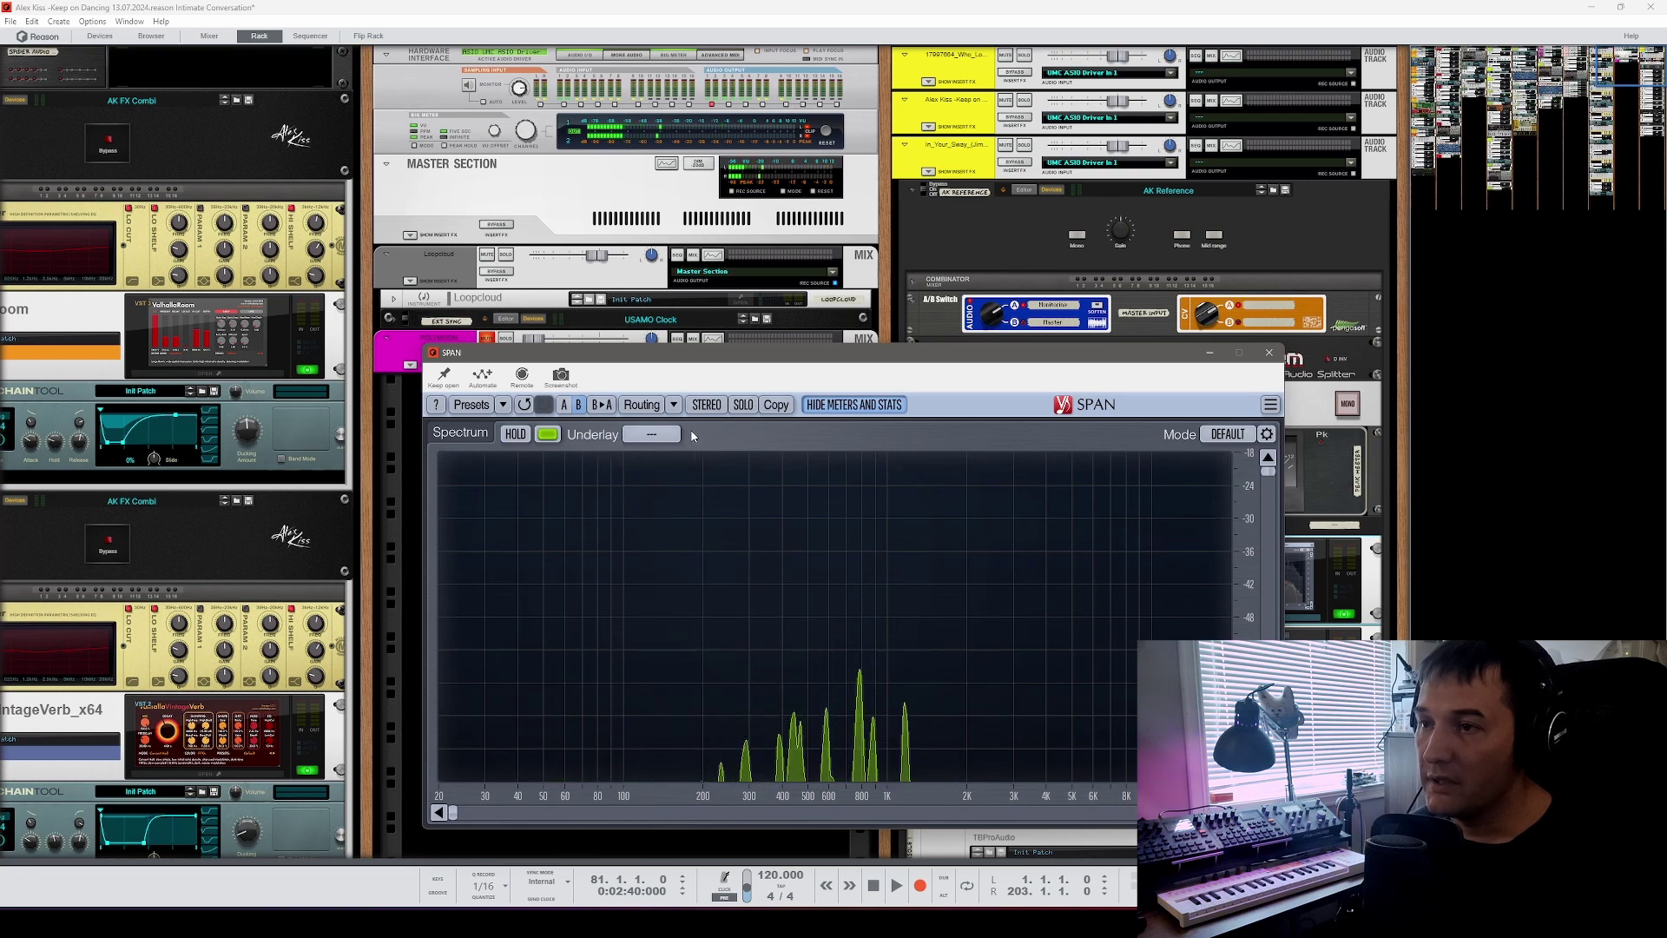
click(643, 406)
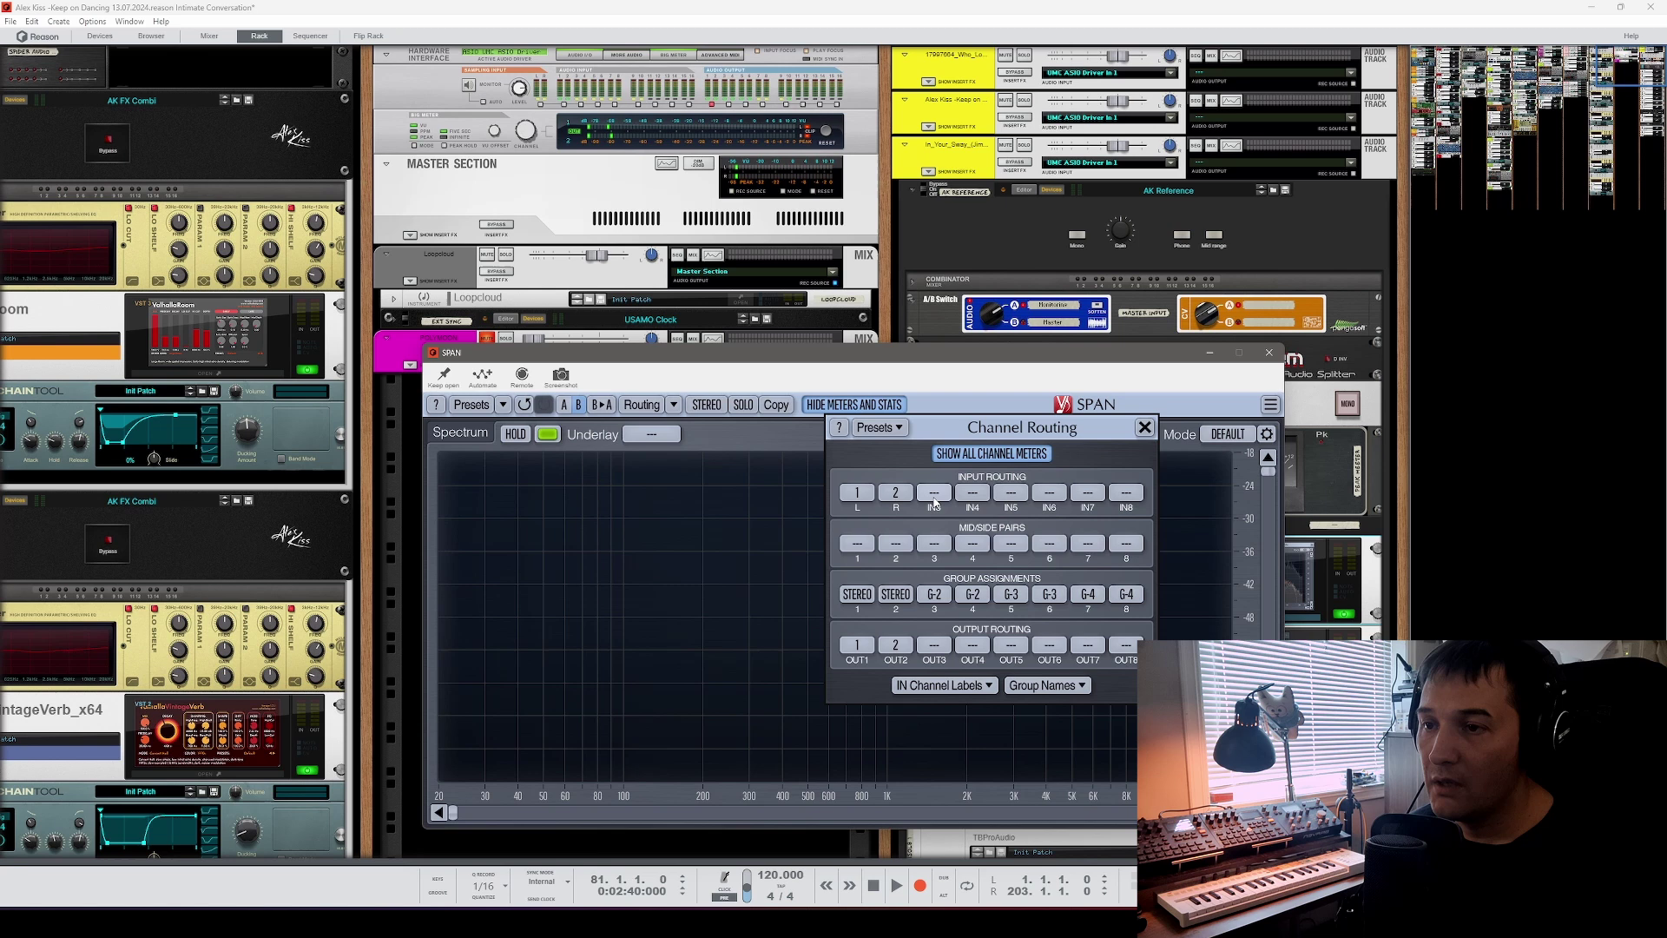
Step: Assign sources for SPAN inputs 3 through 8, routing input 8 to IN8
click(934, 493)
click(933, 564)
click(973, 494)
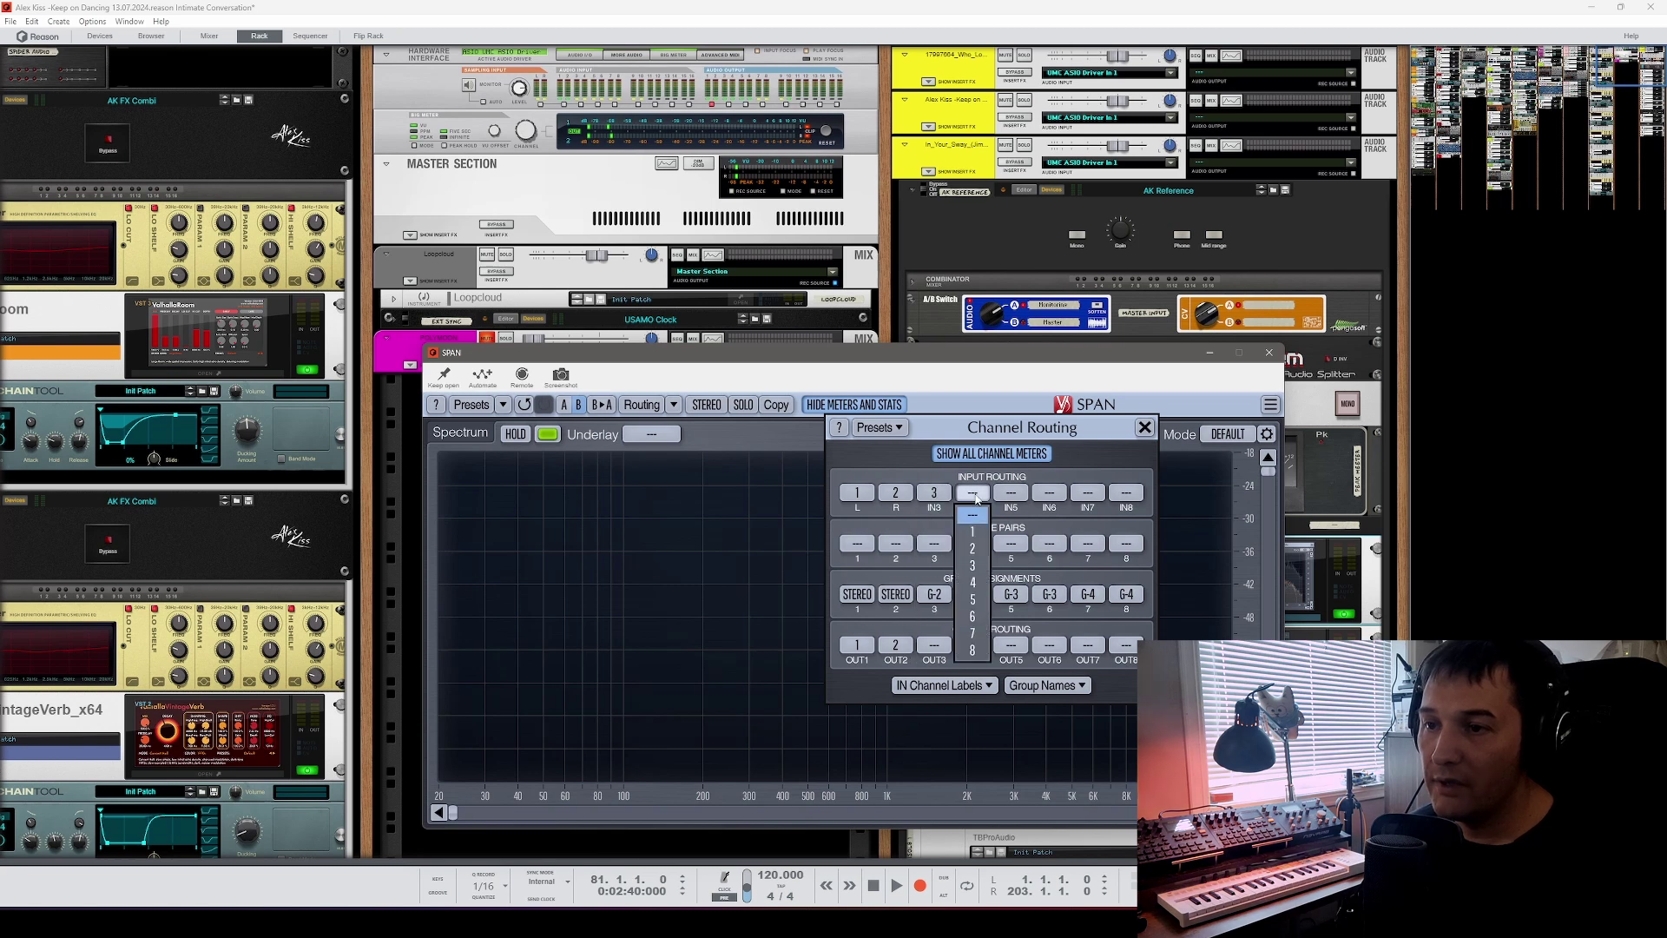
click(972, 581)
click(1011, 495)
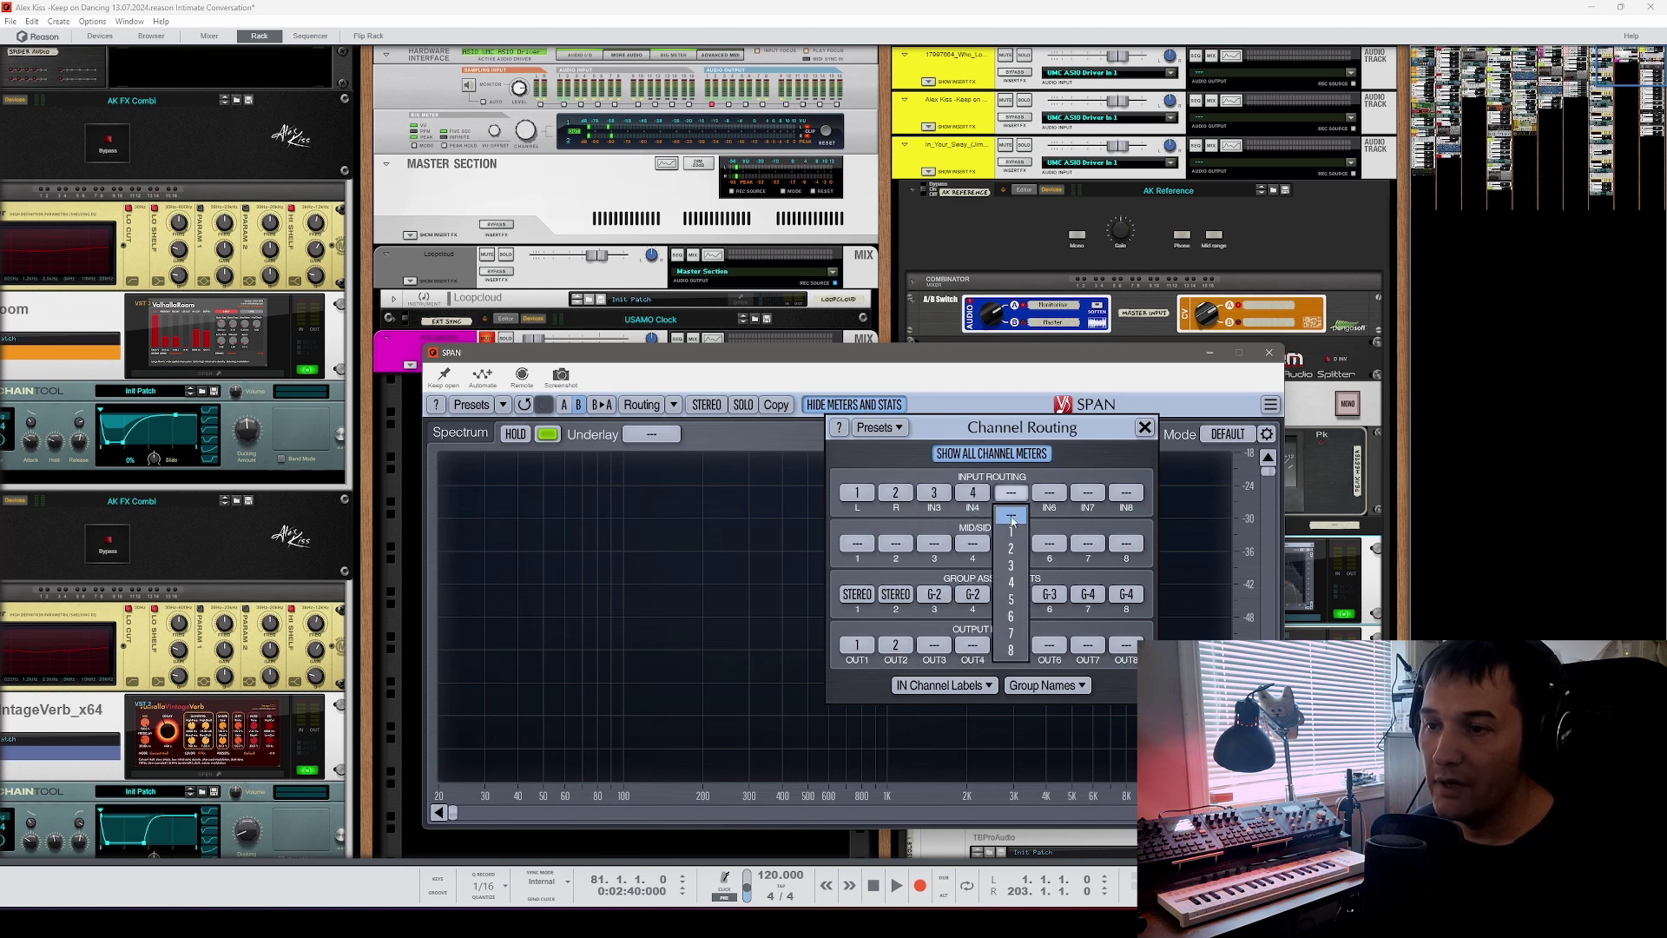
click(1013, 583)
click(1049, 495)
click(1060, 616)
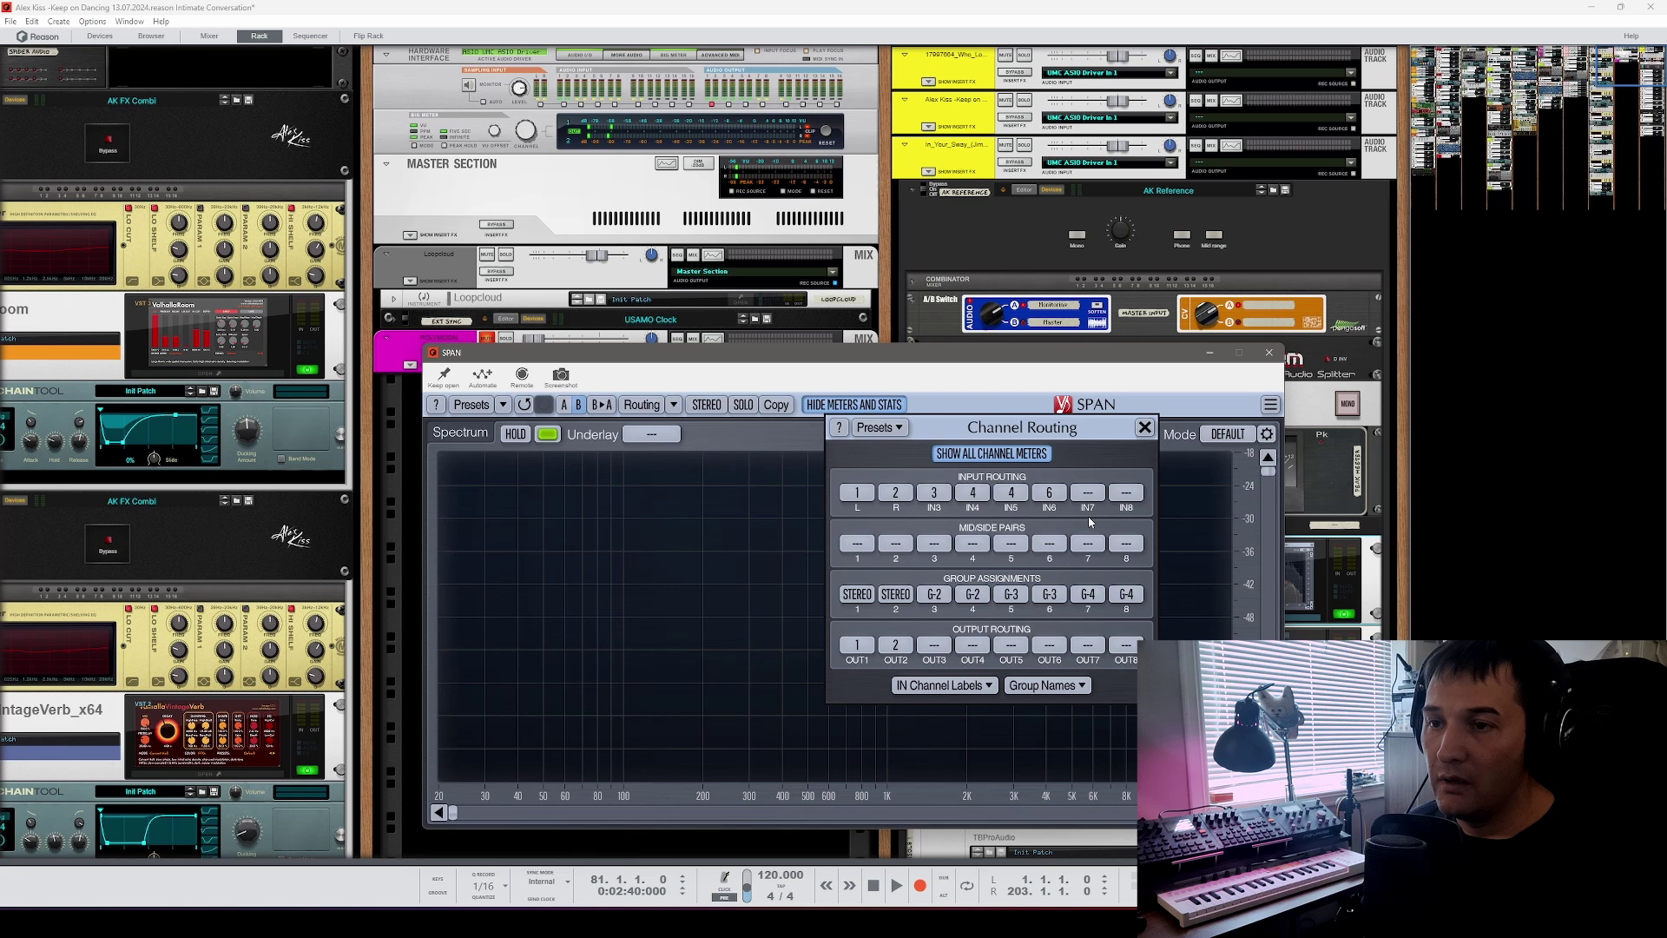
click(1088, 494)
click(1087, 632)
click(1127, 494)
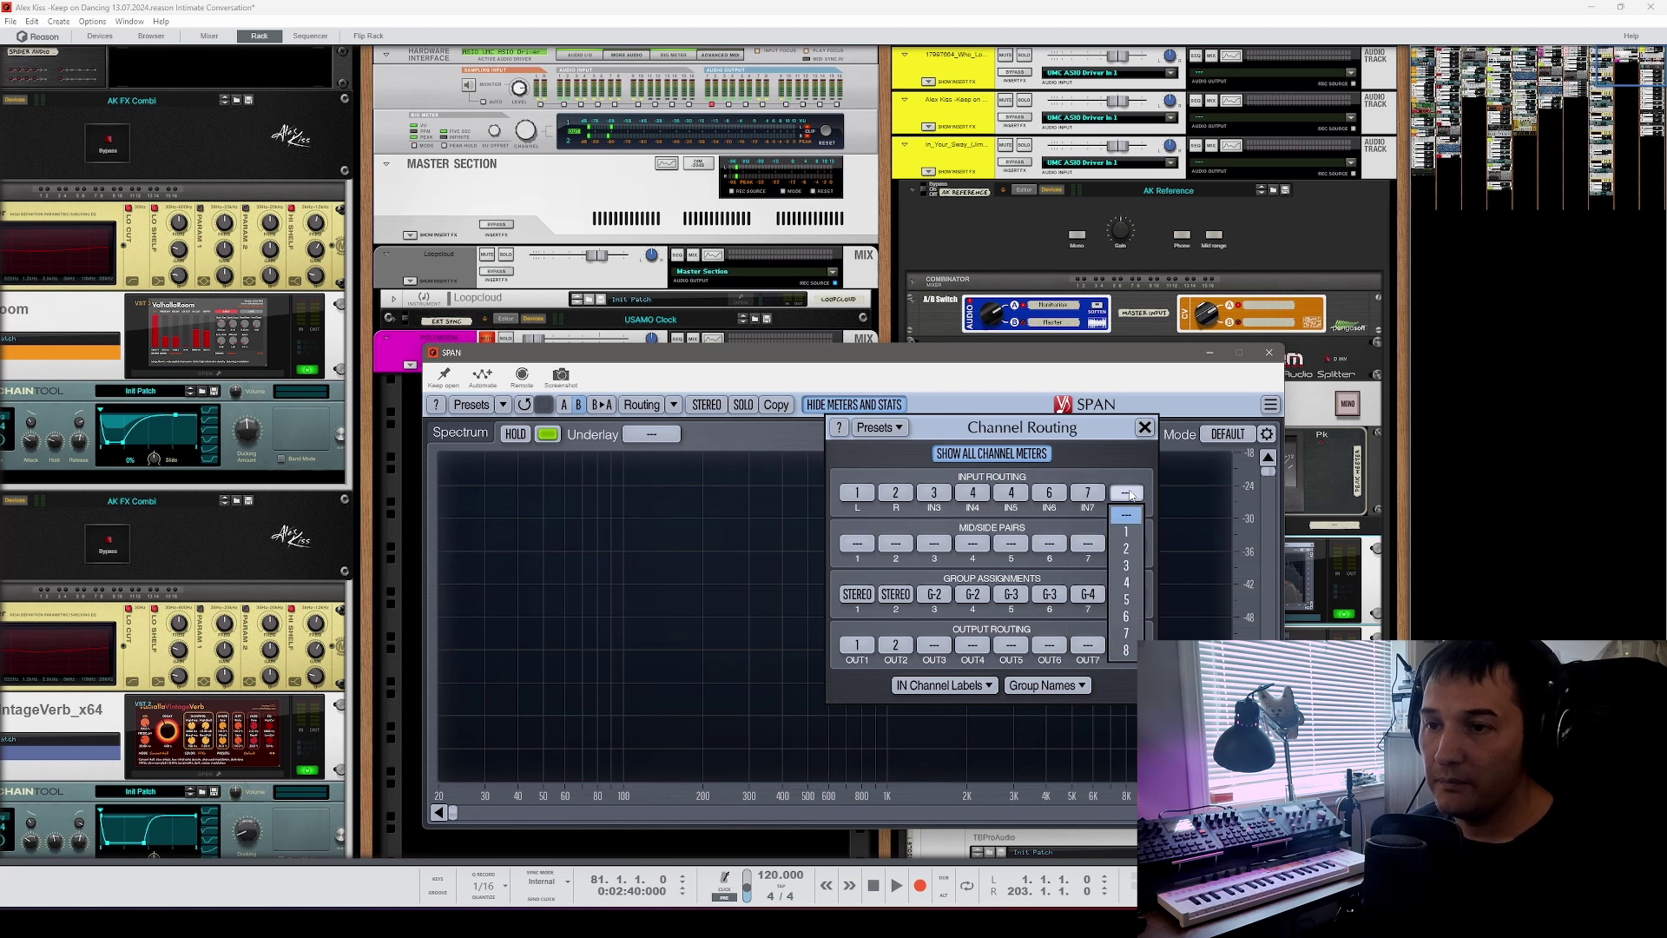
click(1126, 650)
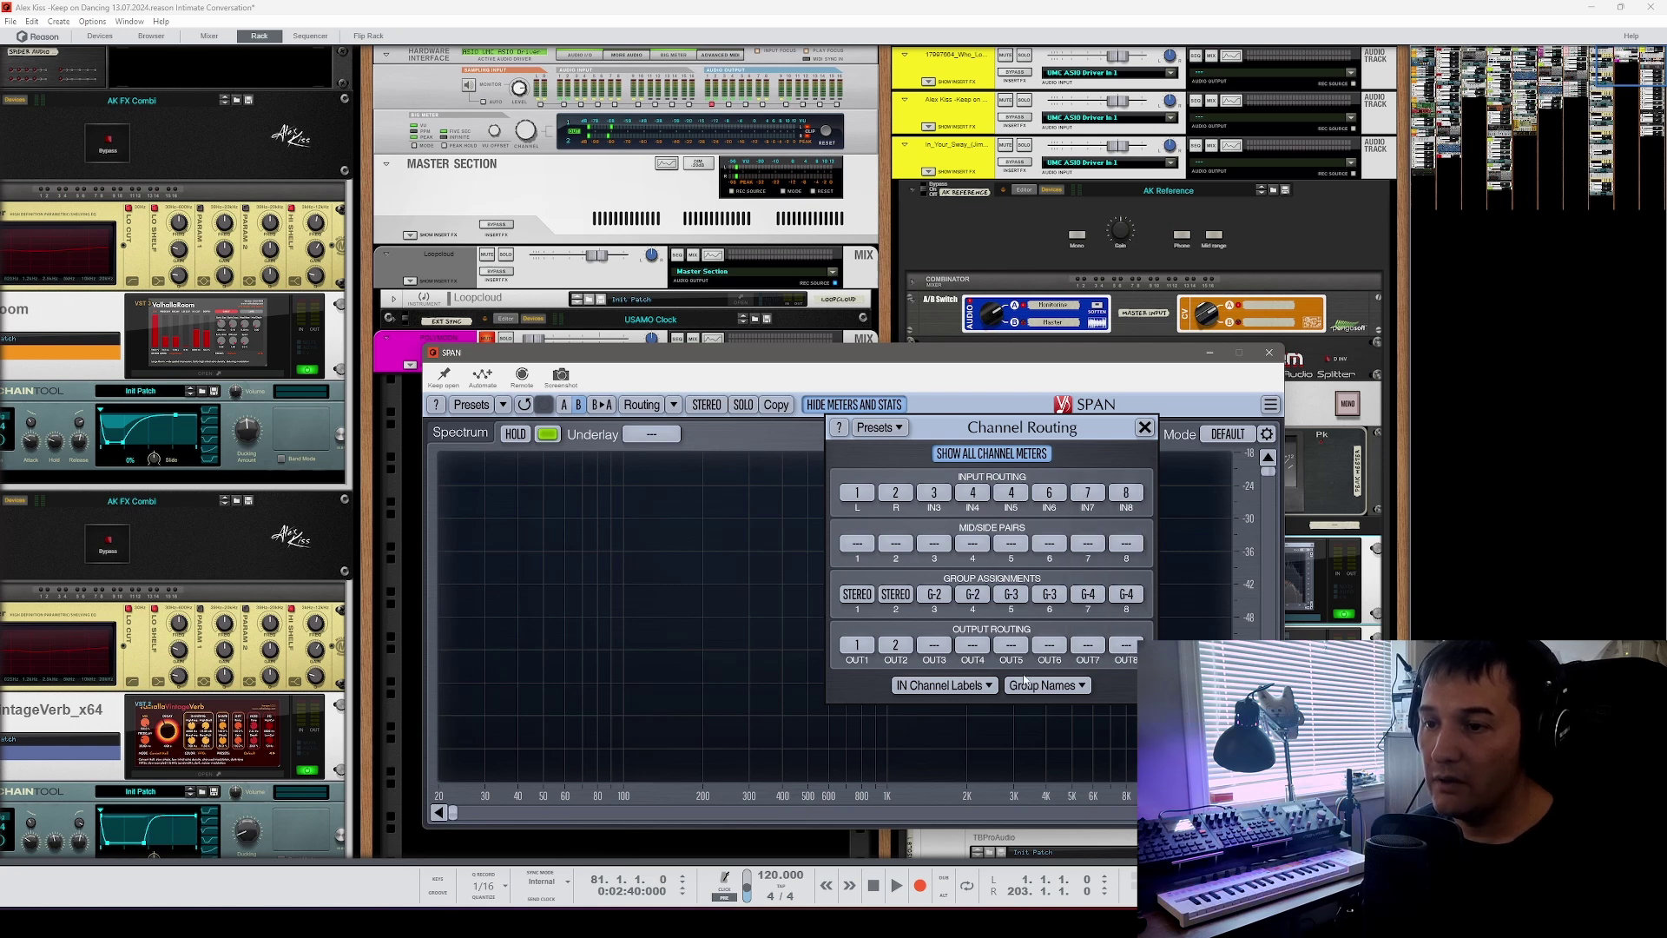
Step: Label inputs 1 and 2 as Main L and Main R
click(959, 692)
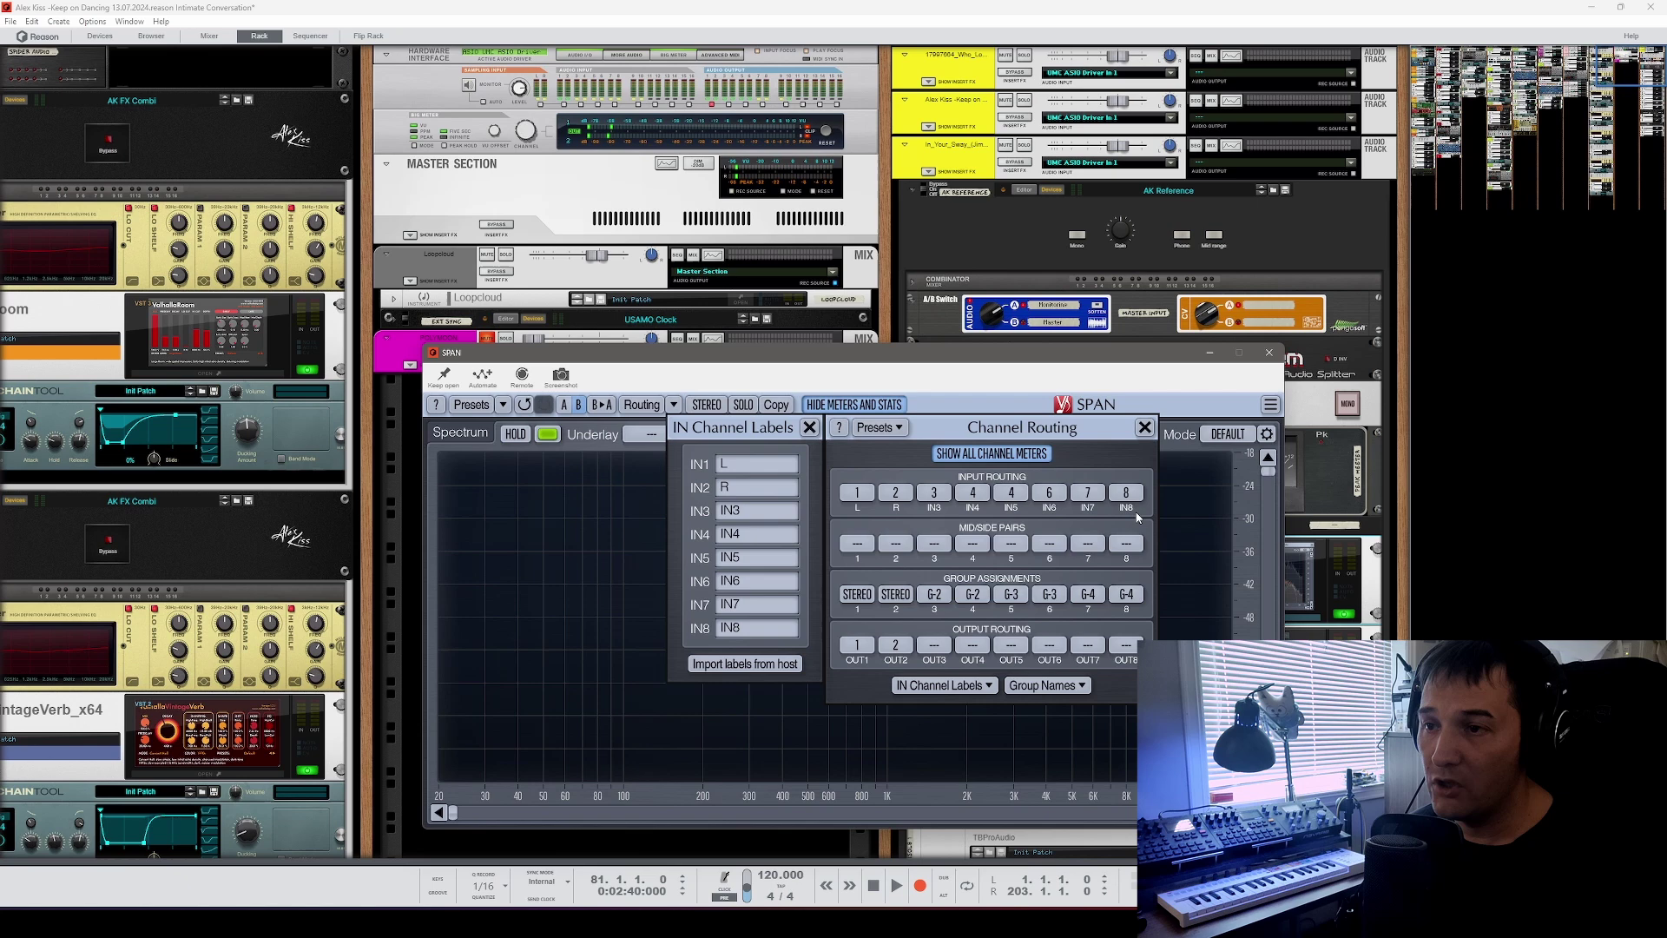
double_click(757, 467)
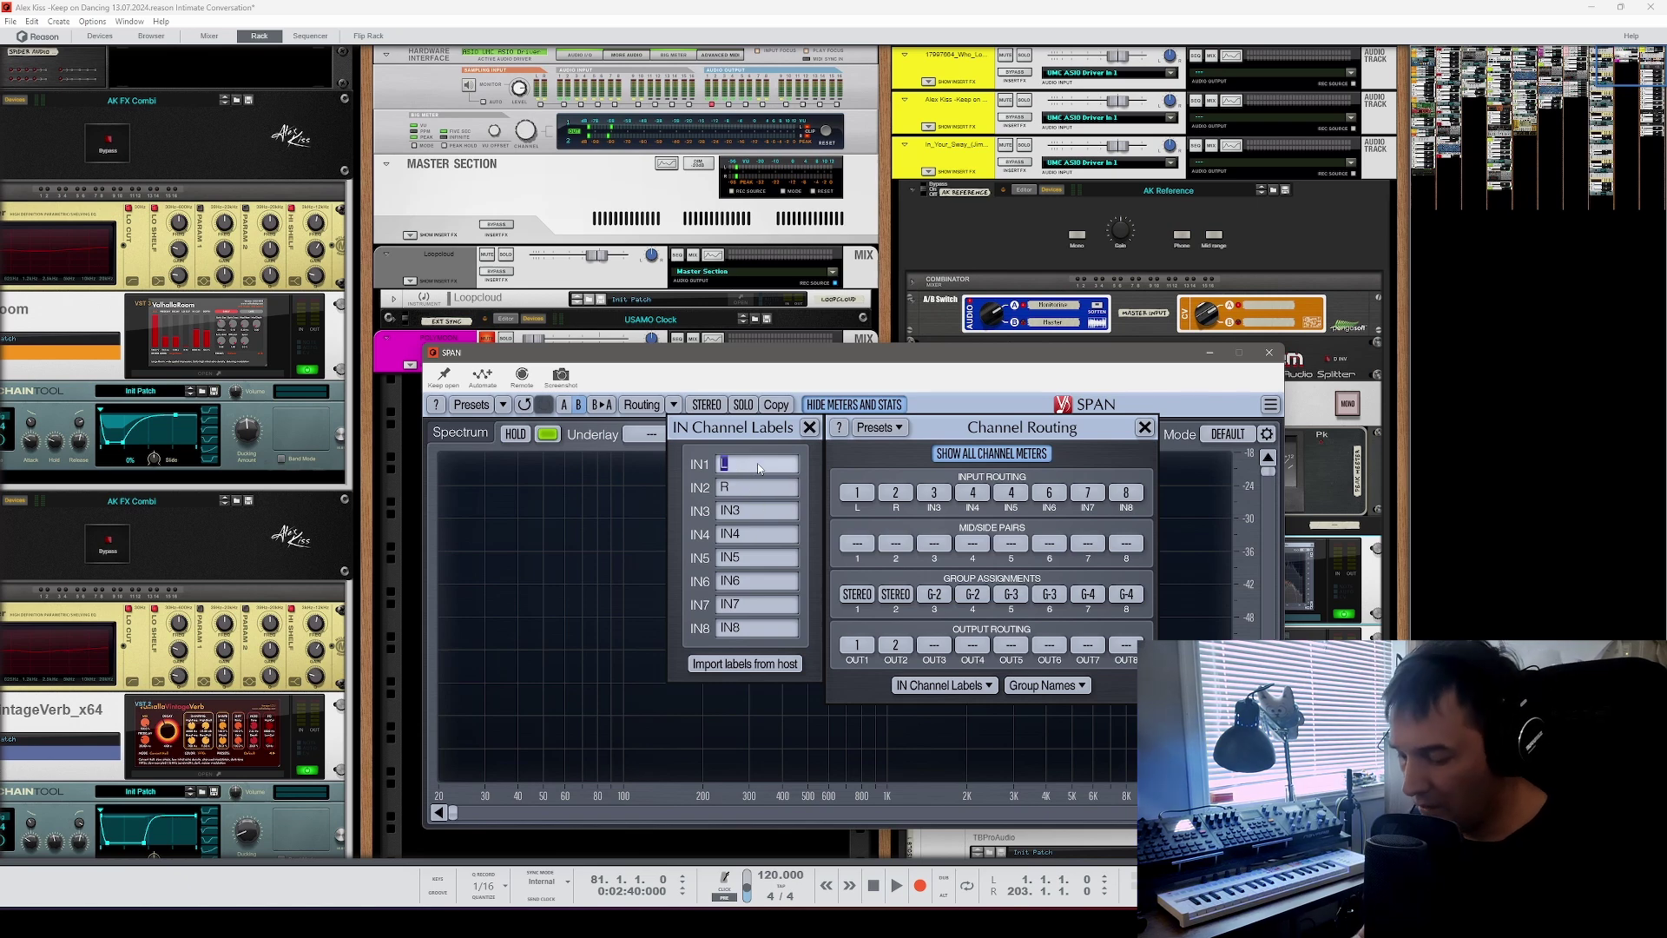
text(Main L)
key(Tab)
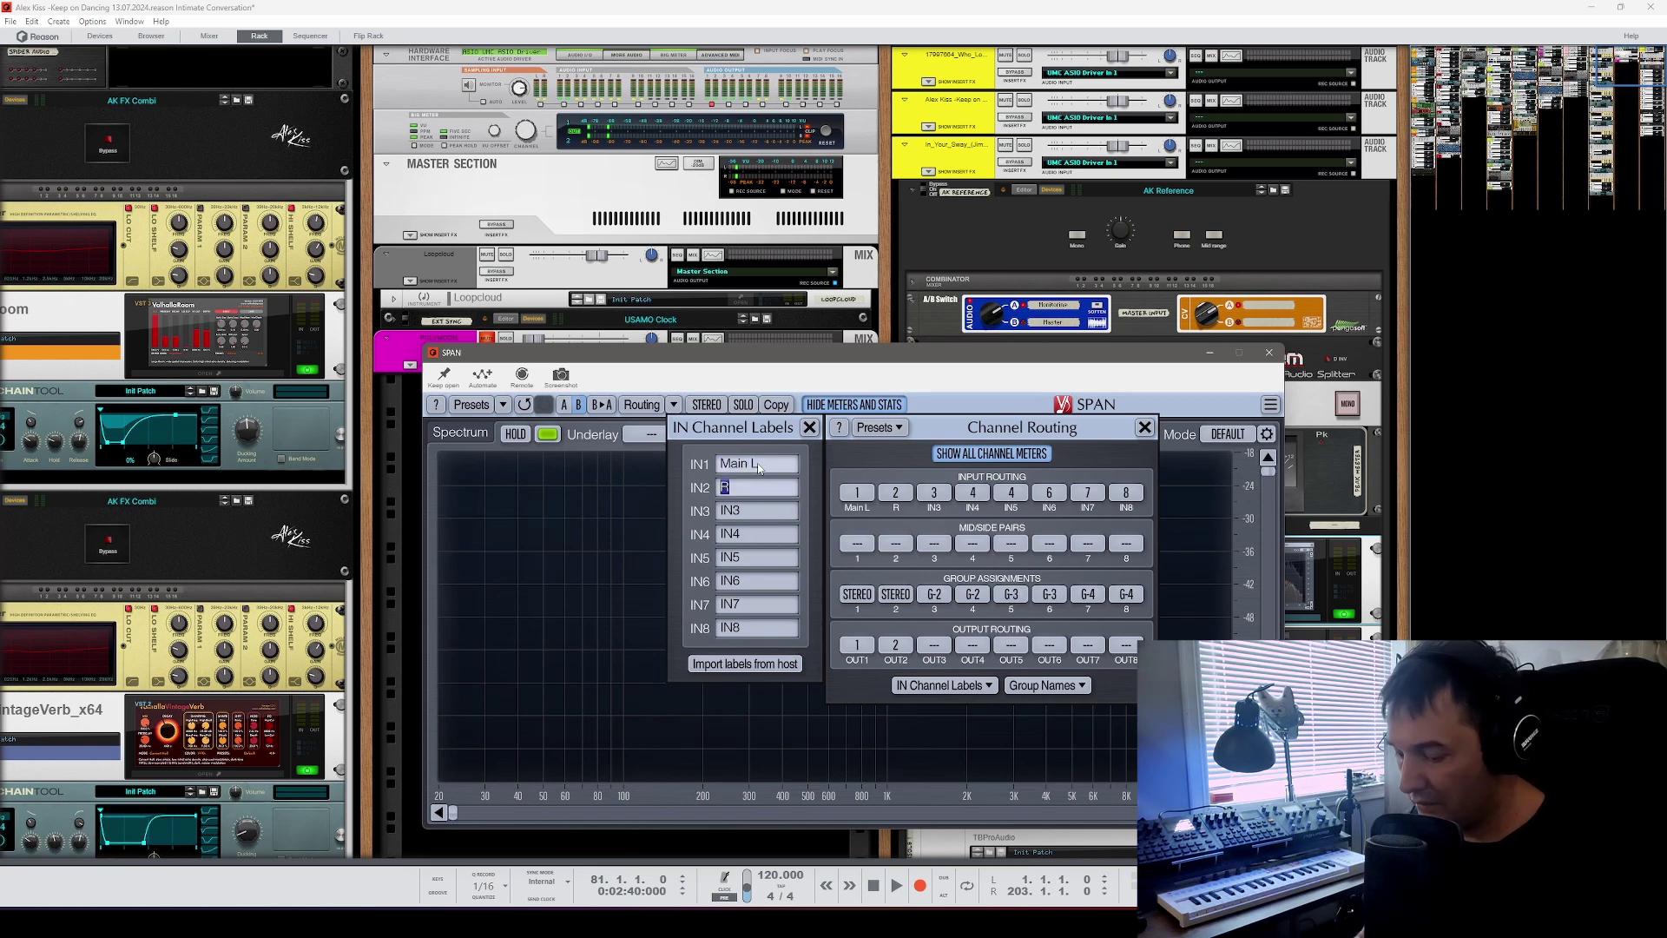
text(Main R)
key(Tab)
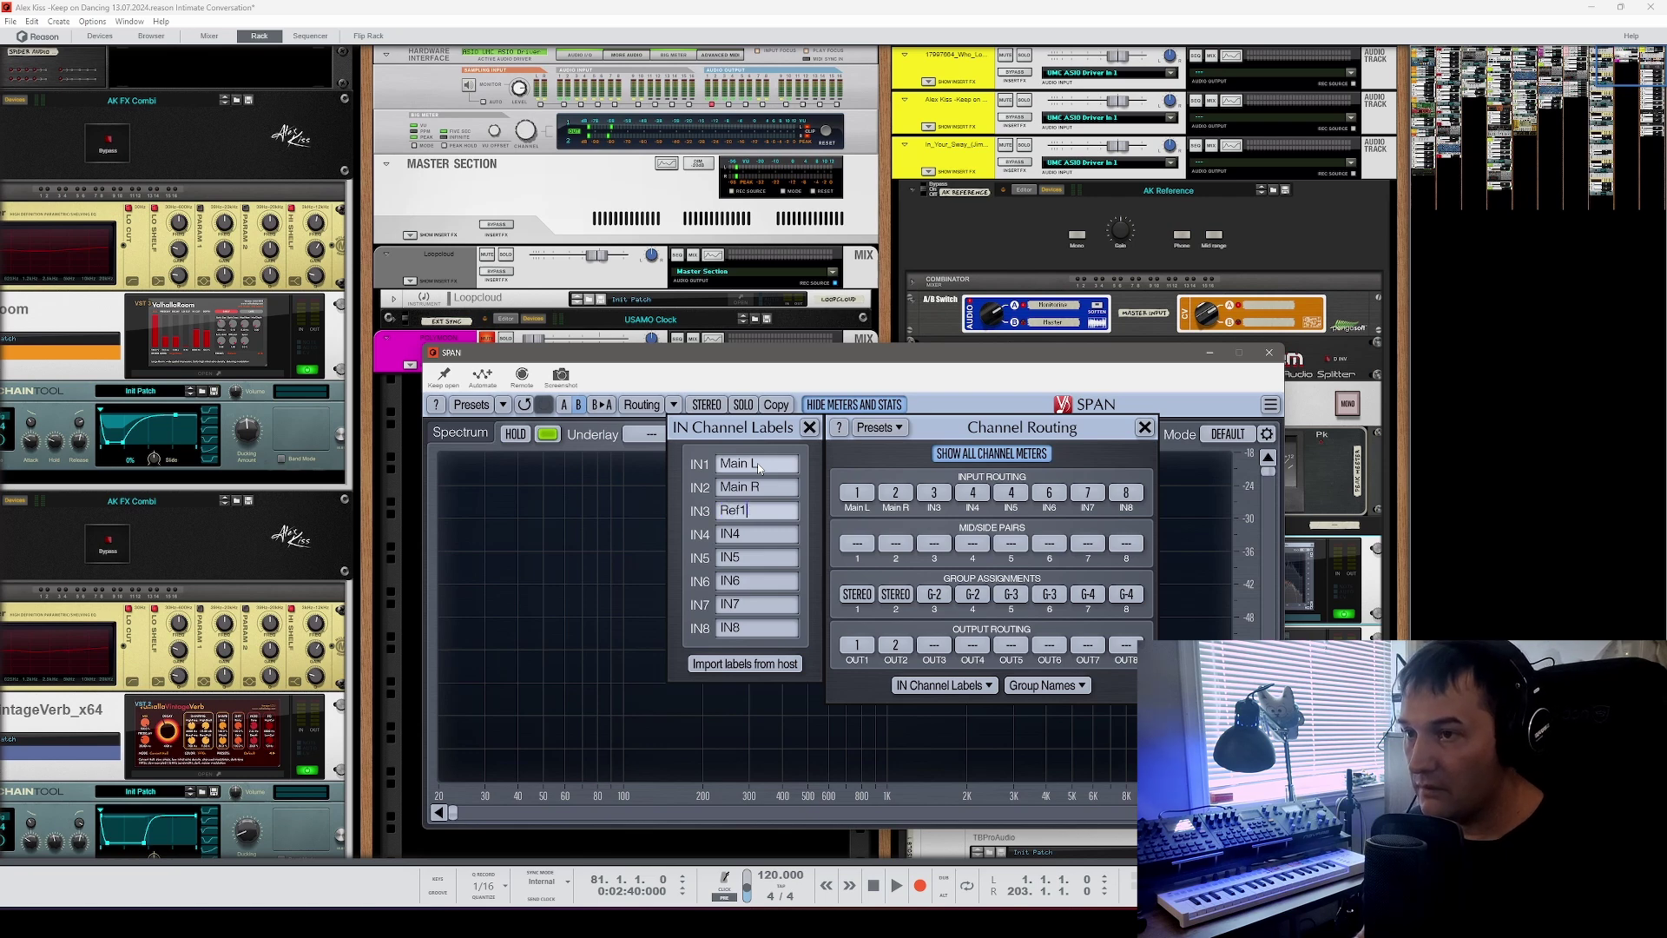
Step: Label inputs 3–8 as Ref1 L/R, Ref2 L/R and Ref3 L/R
key(Tab)
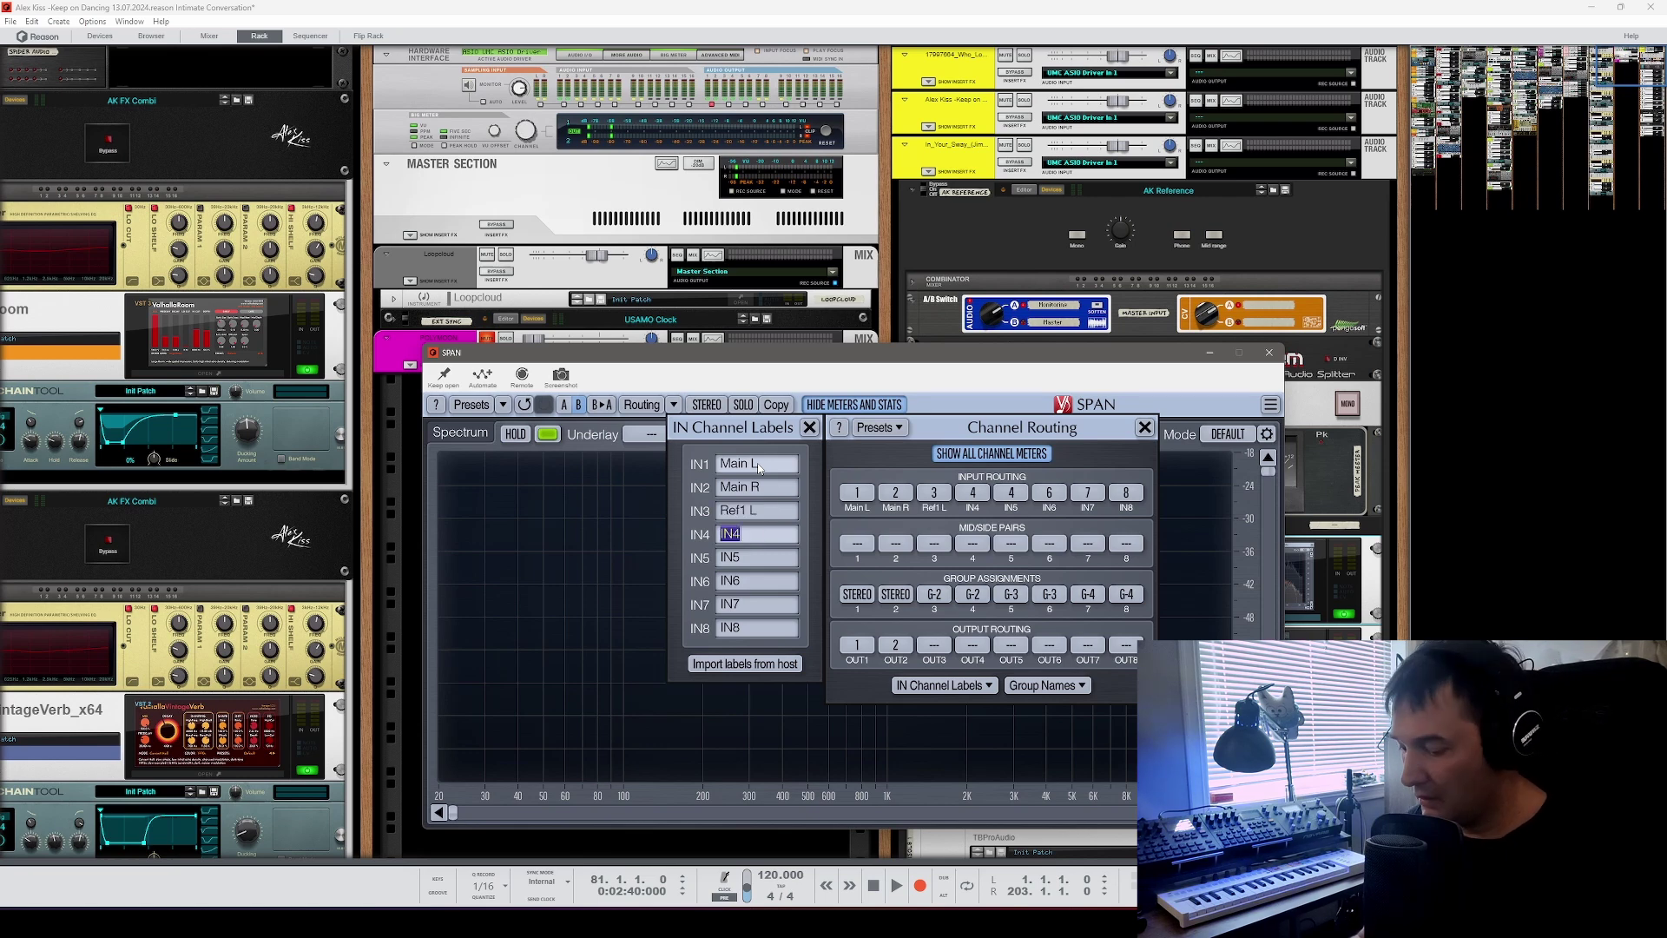
key(Tab)
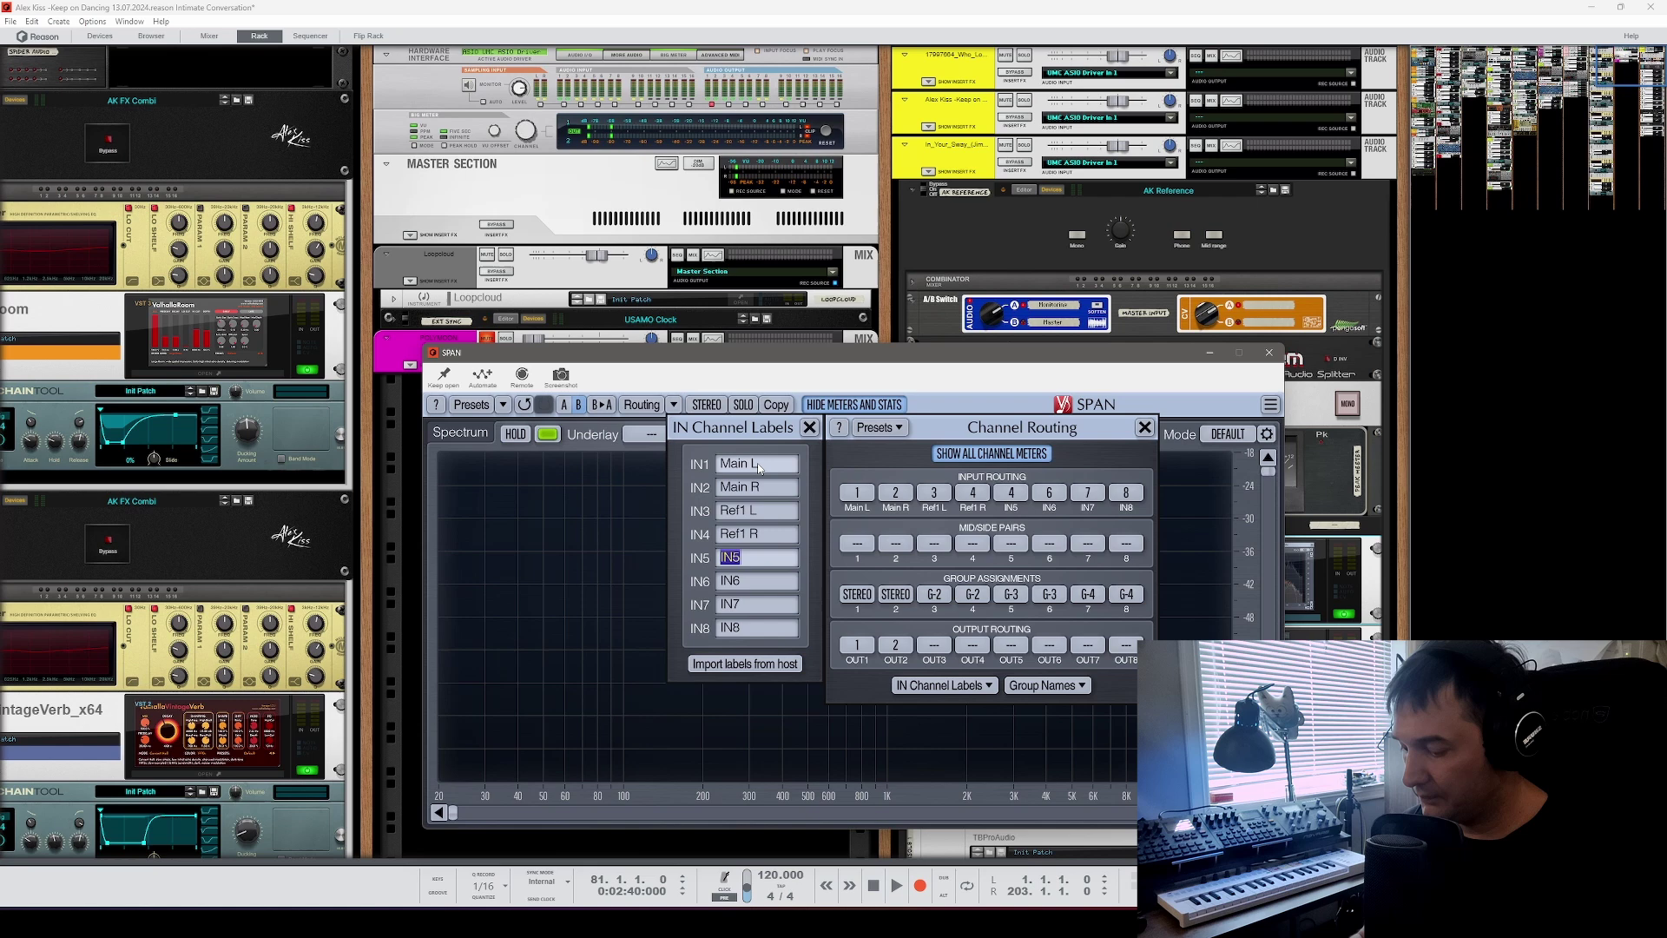
text(Ref2 )
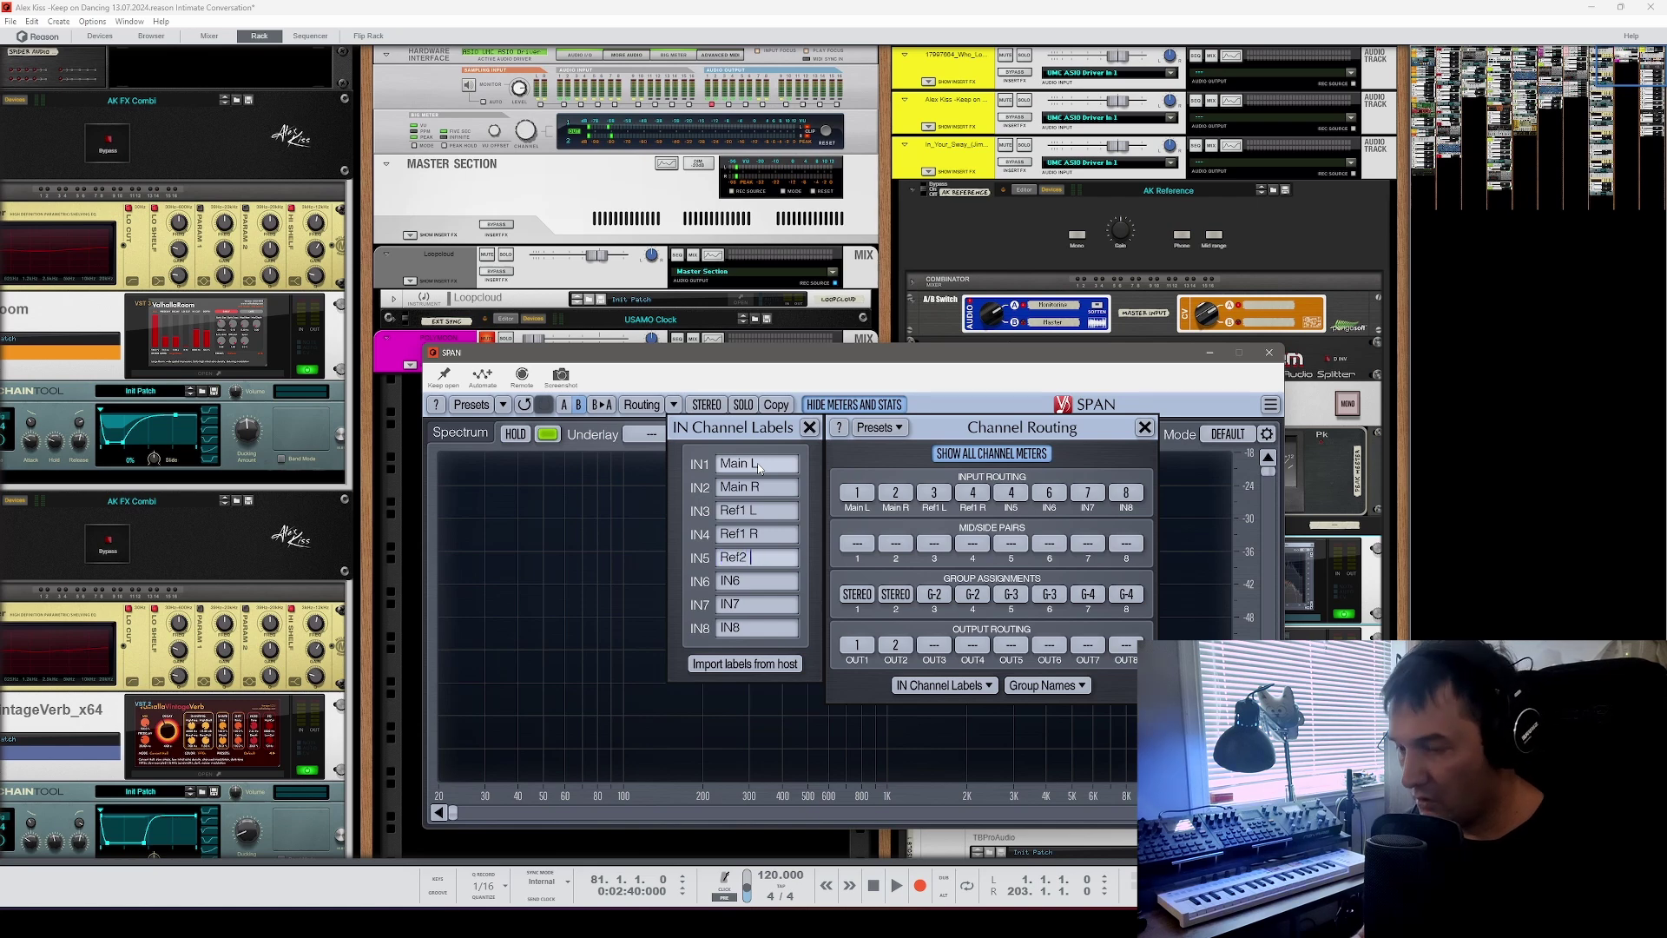
text(L)
key(Tab)
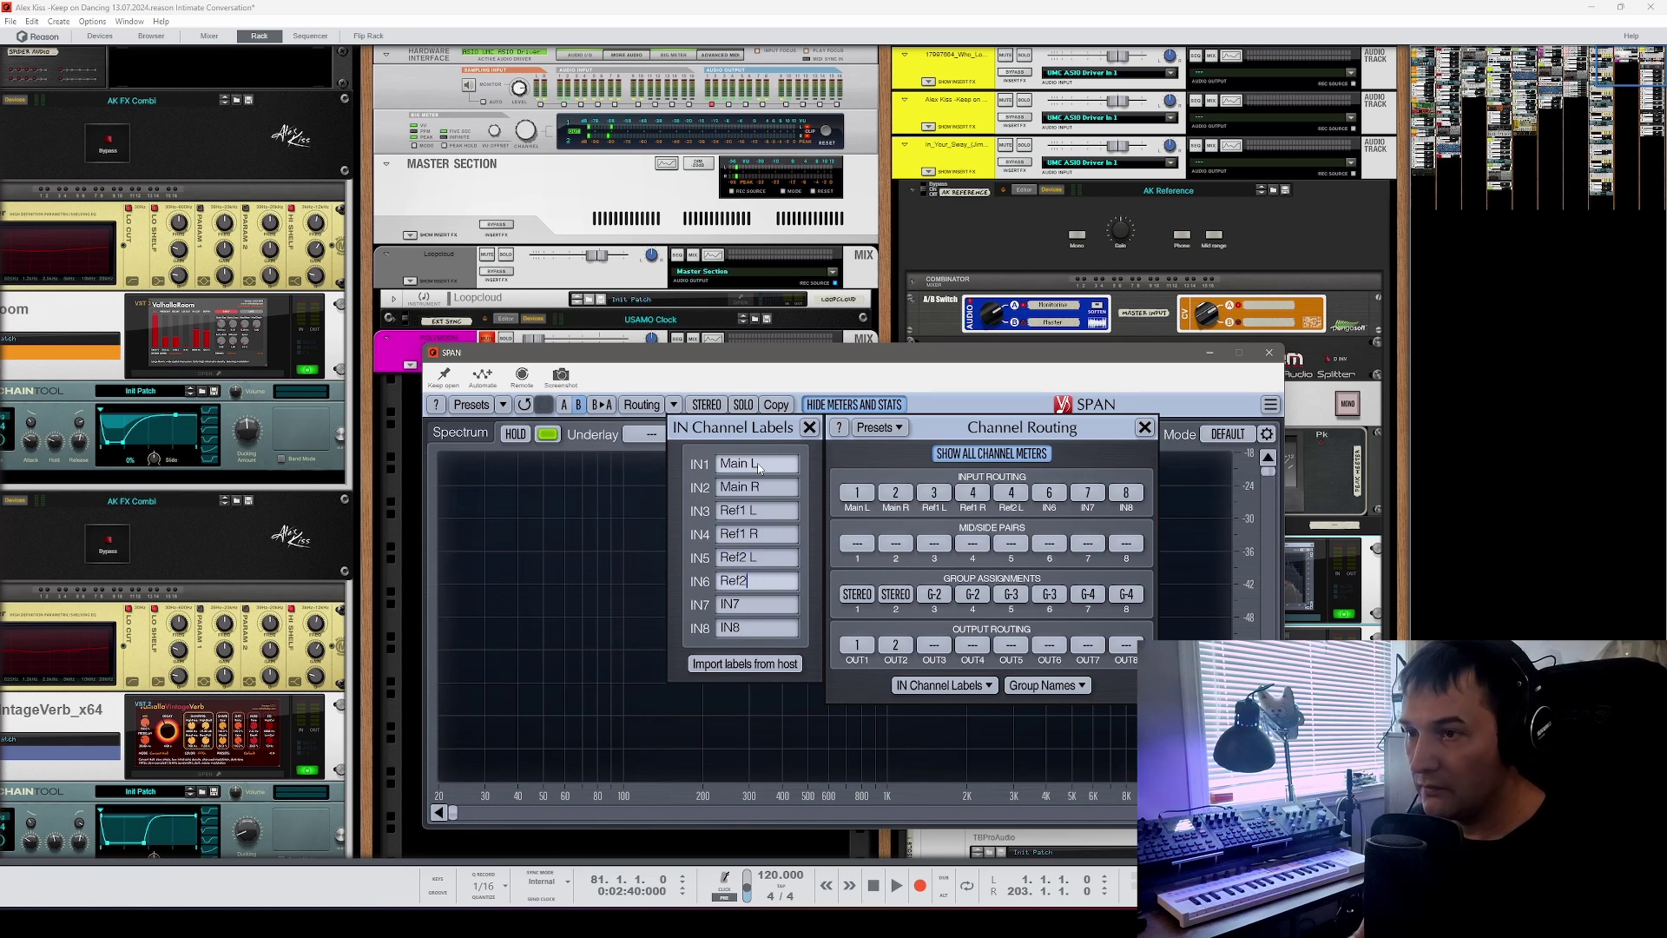
key(Tab)
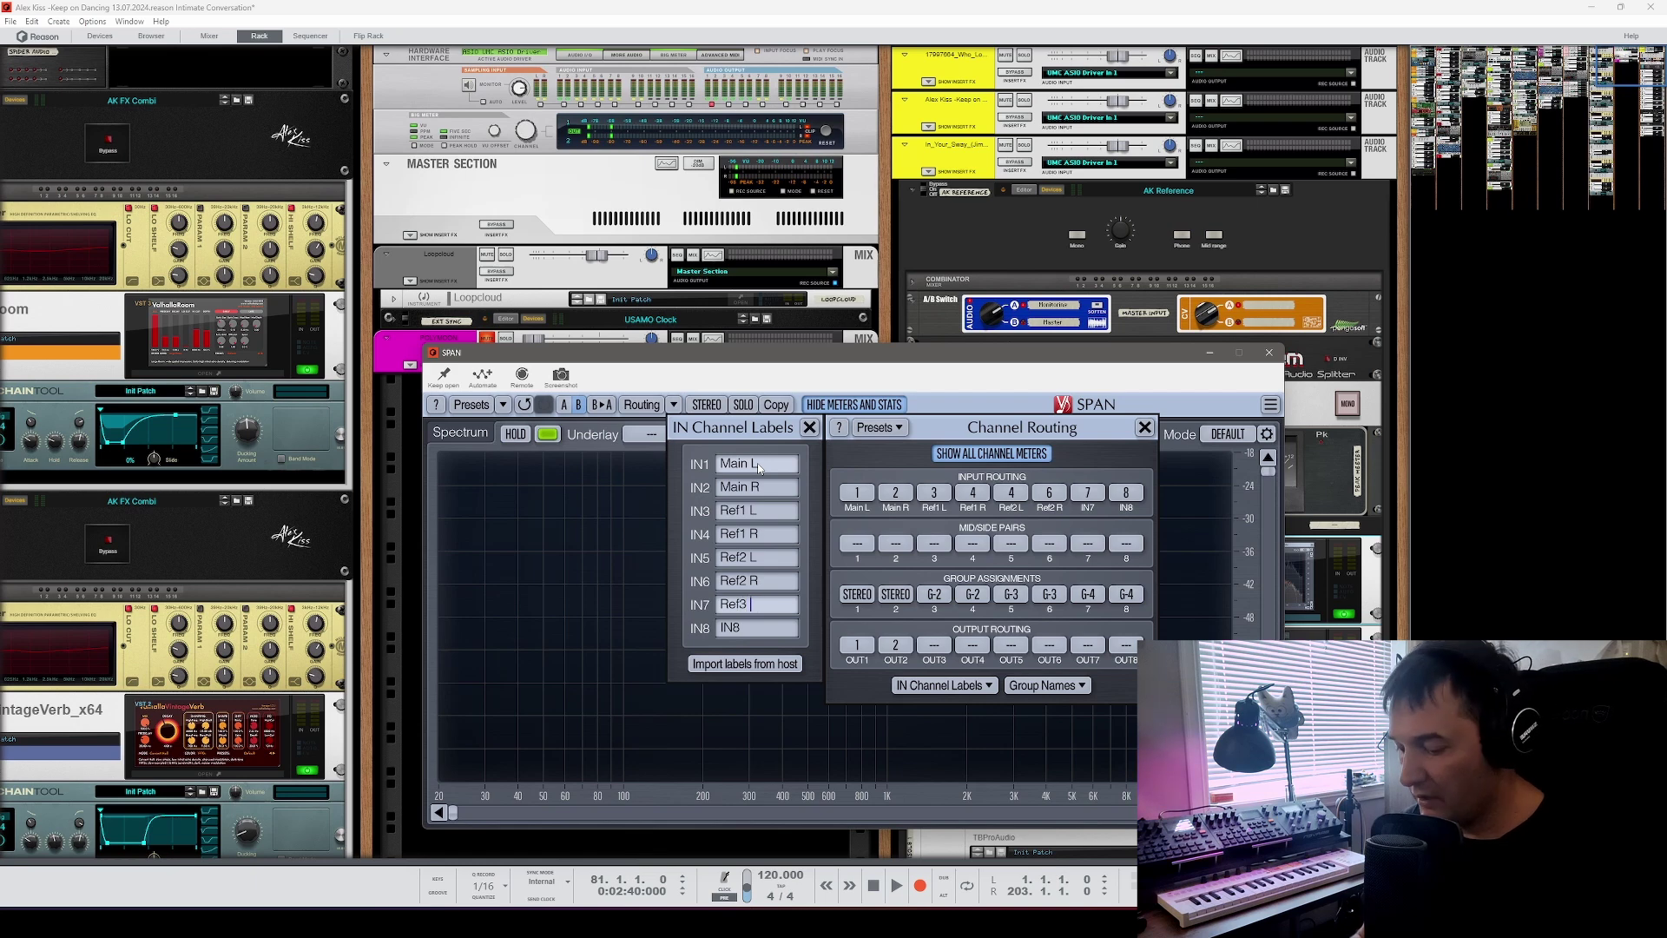
key(Tab)
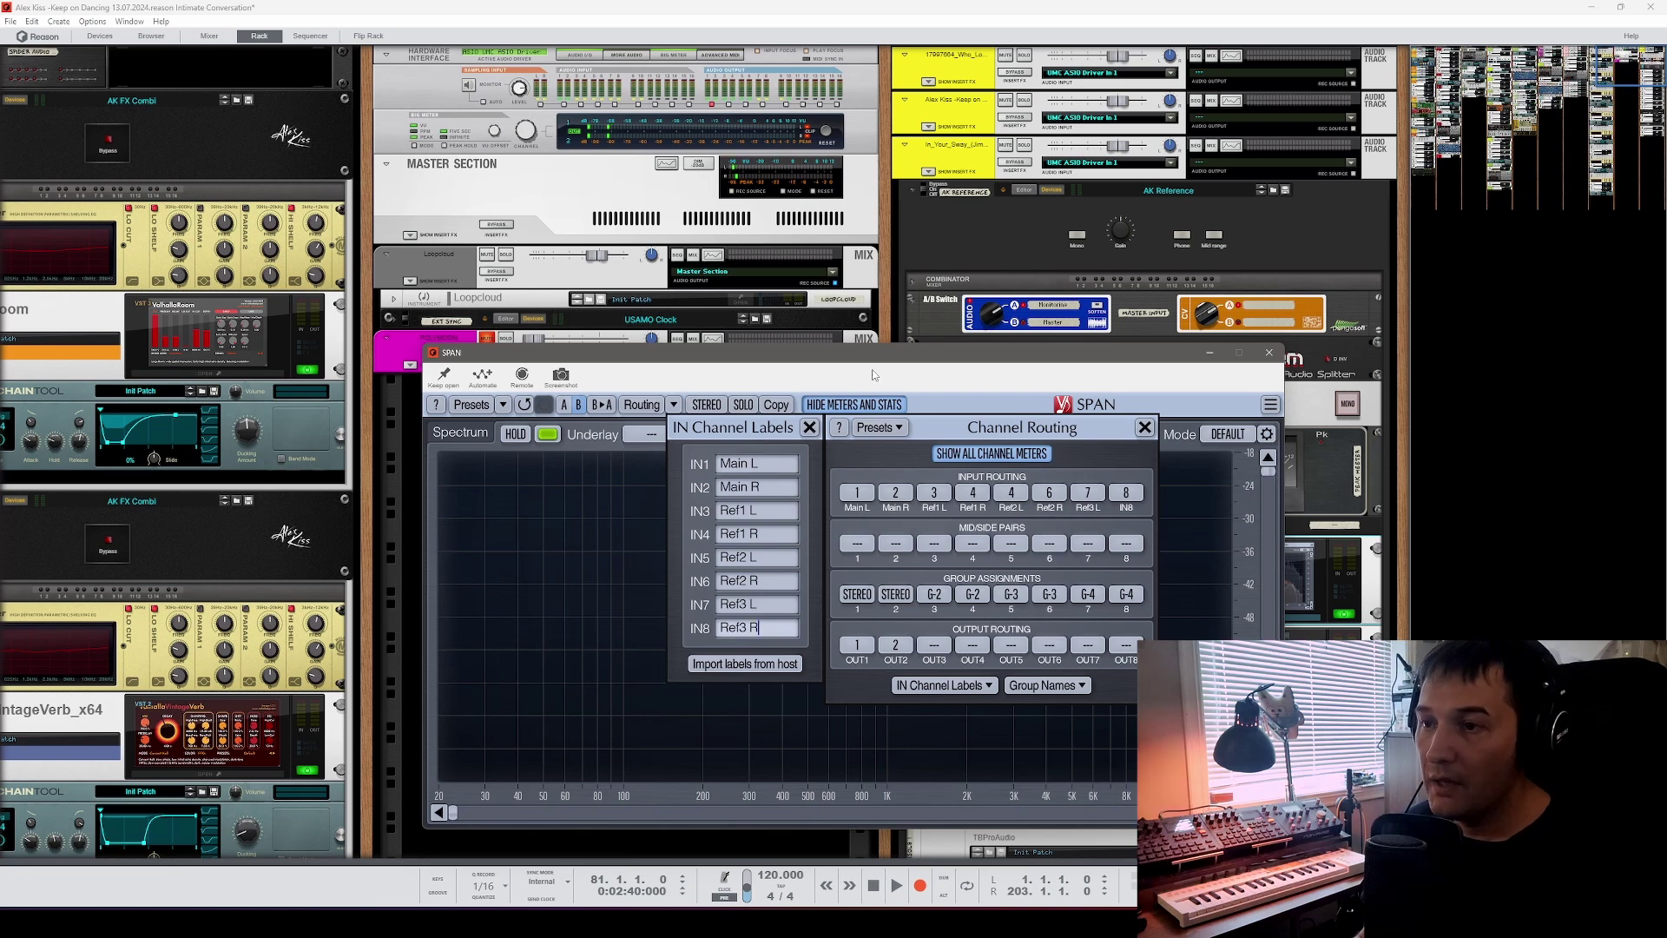
click(810, 428)
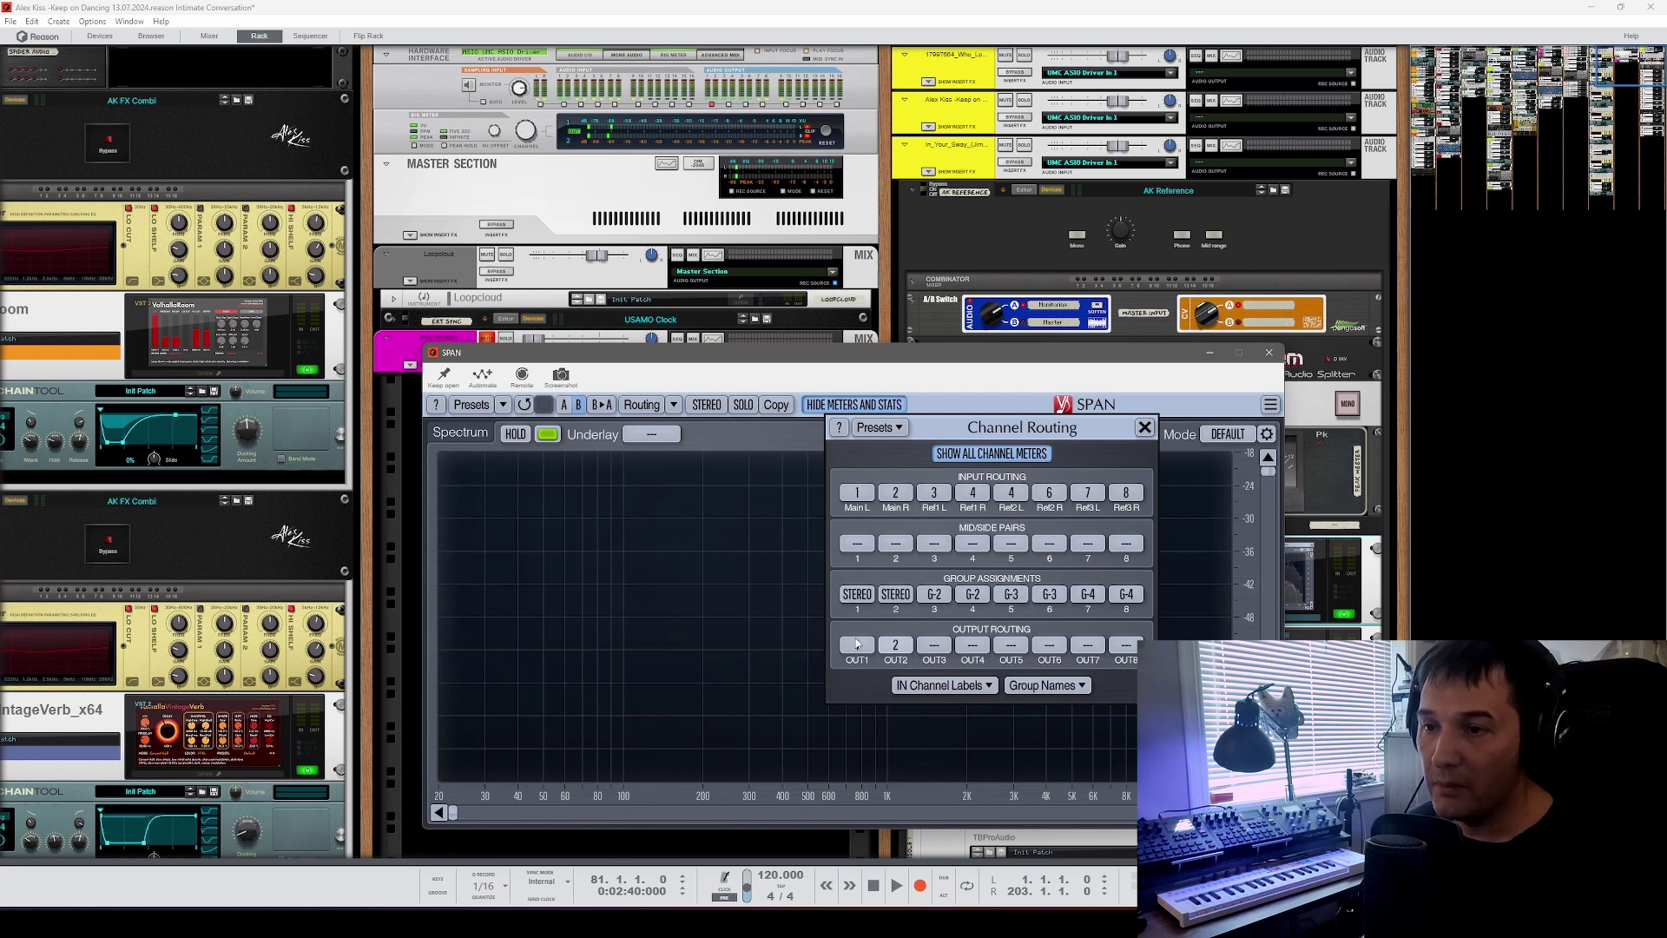
Step: Rename groups 1–4 to Main, Ref 1, Ref 2 and Ref 3, then close Channel Routing
click(1045, 686)
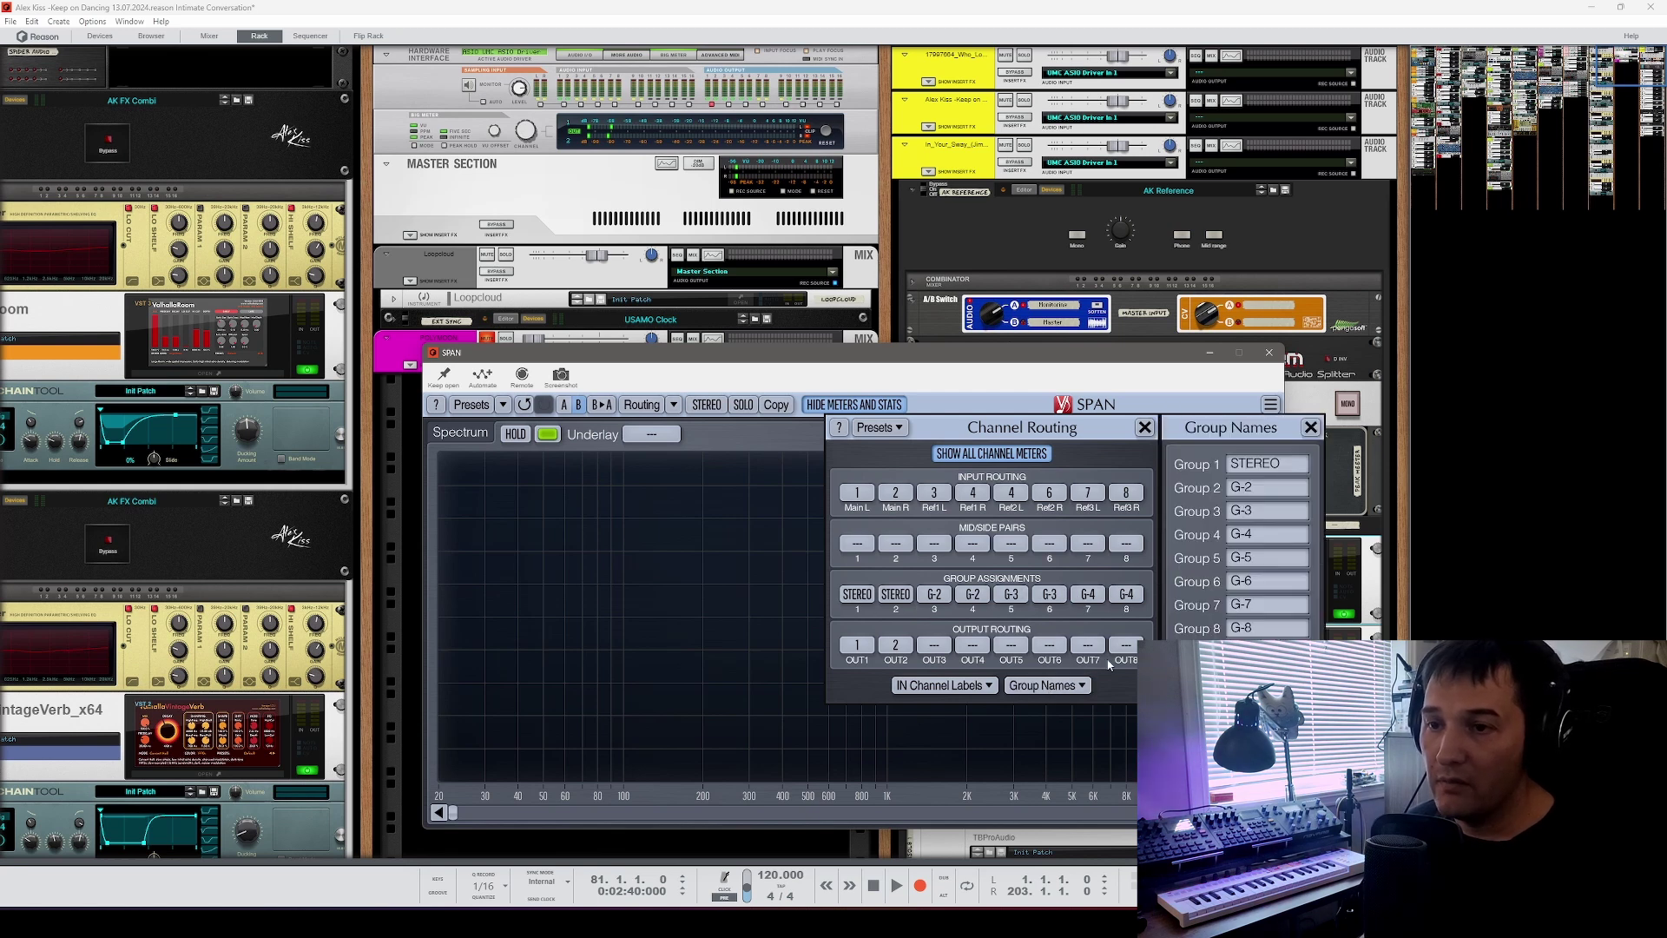
click(1289, 467)
text(M)
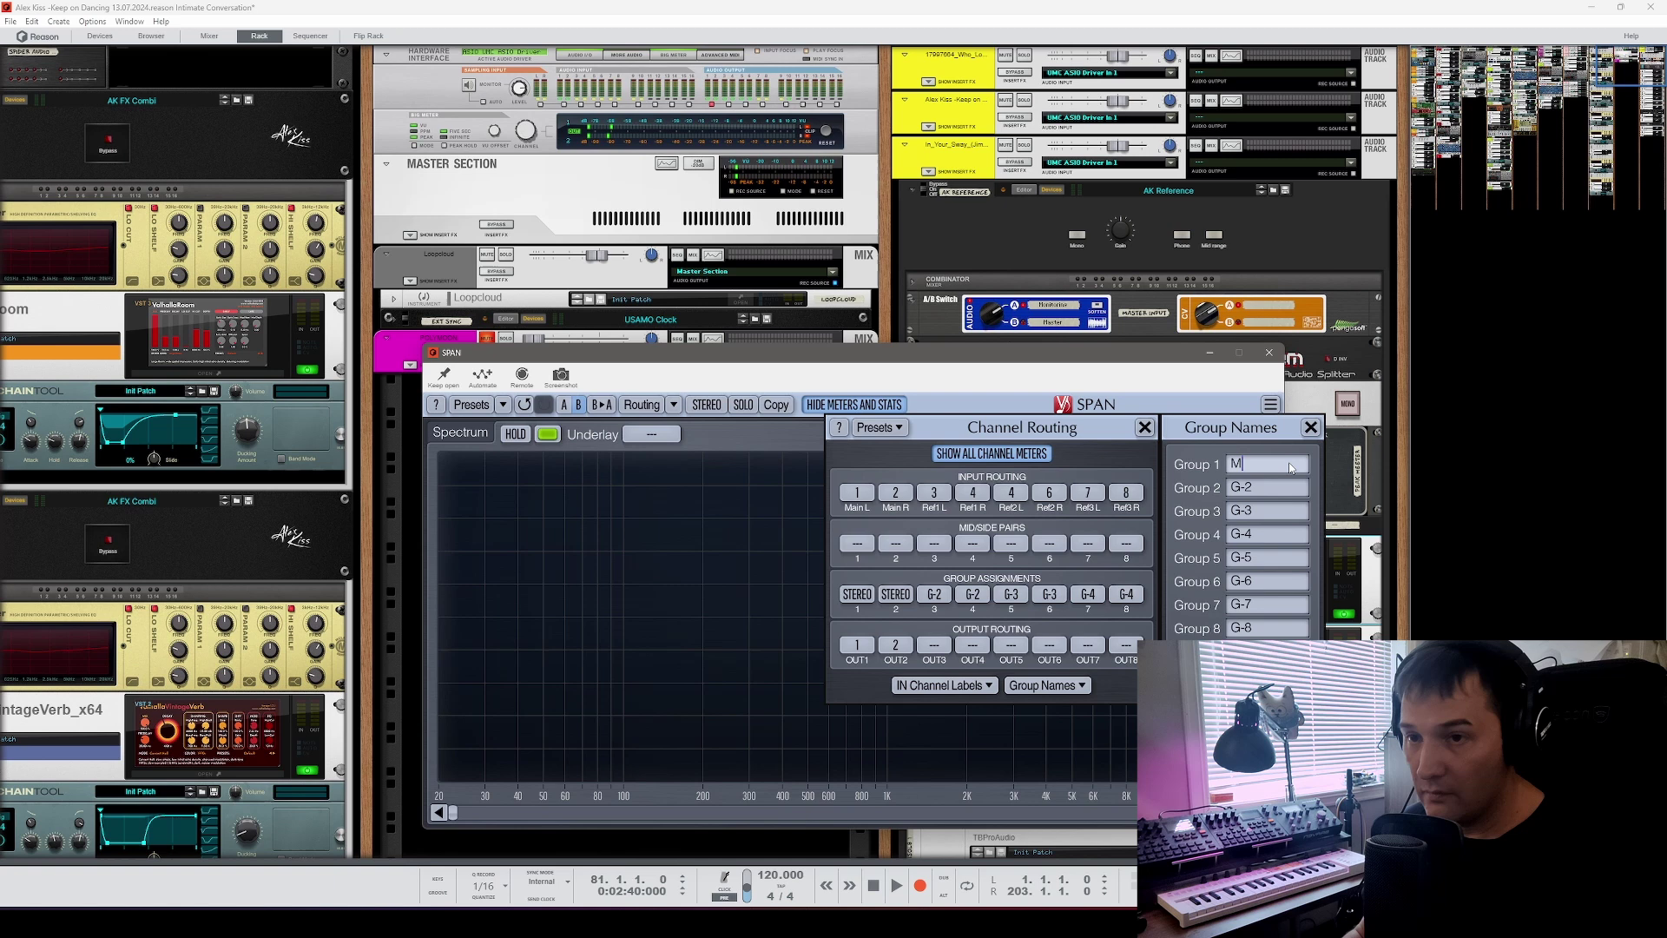
text(ain)
key(Tab)
text(Ref )
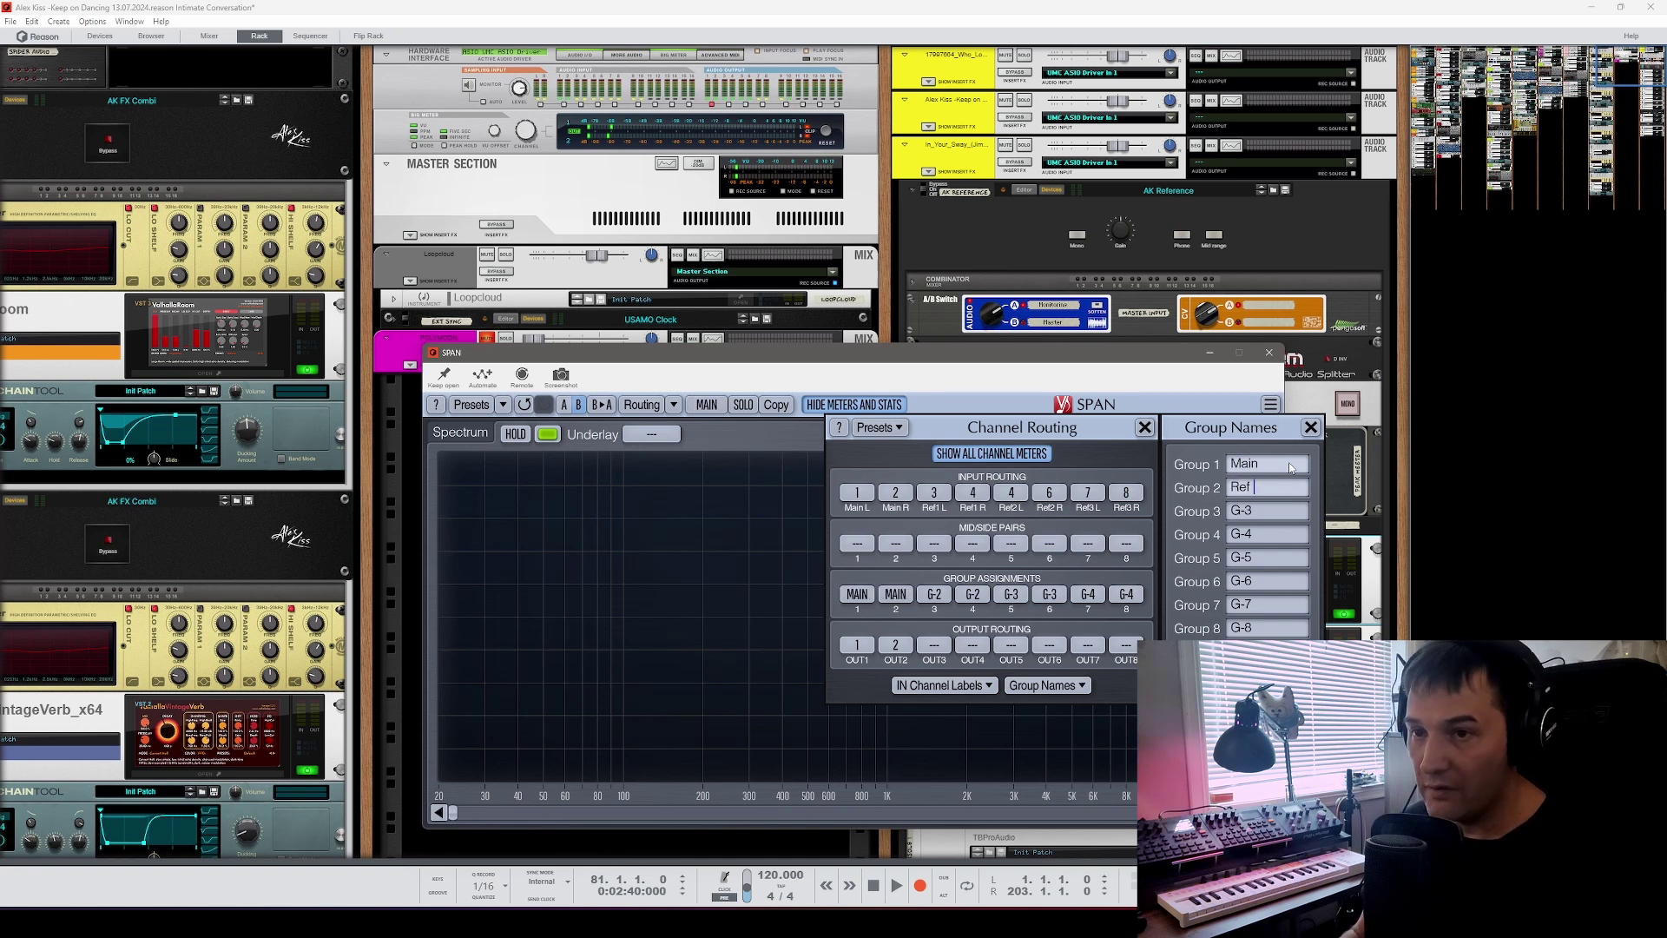
text(1)
key(Tab)
key(Tab)
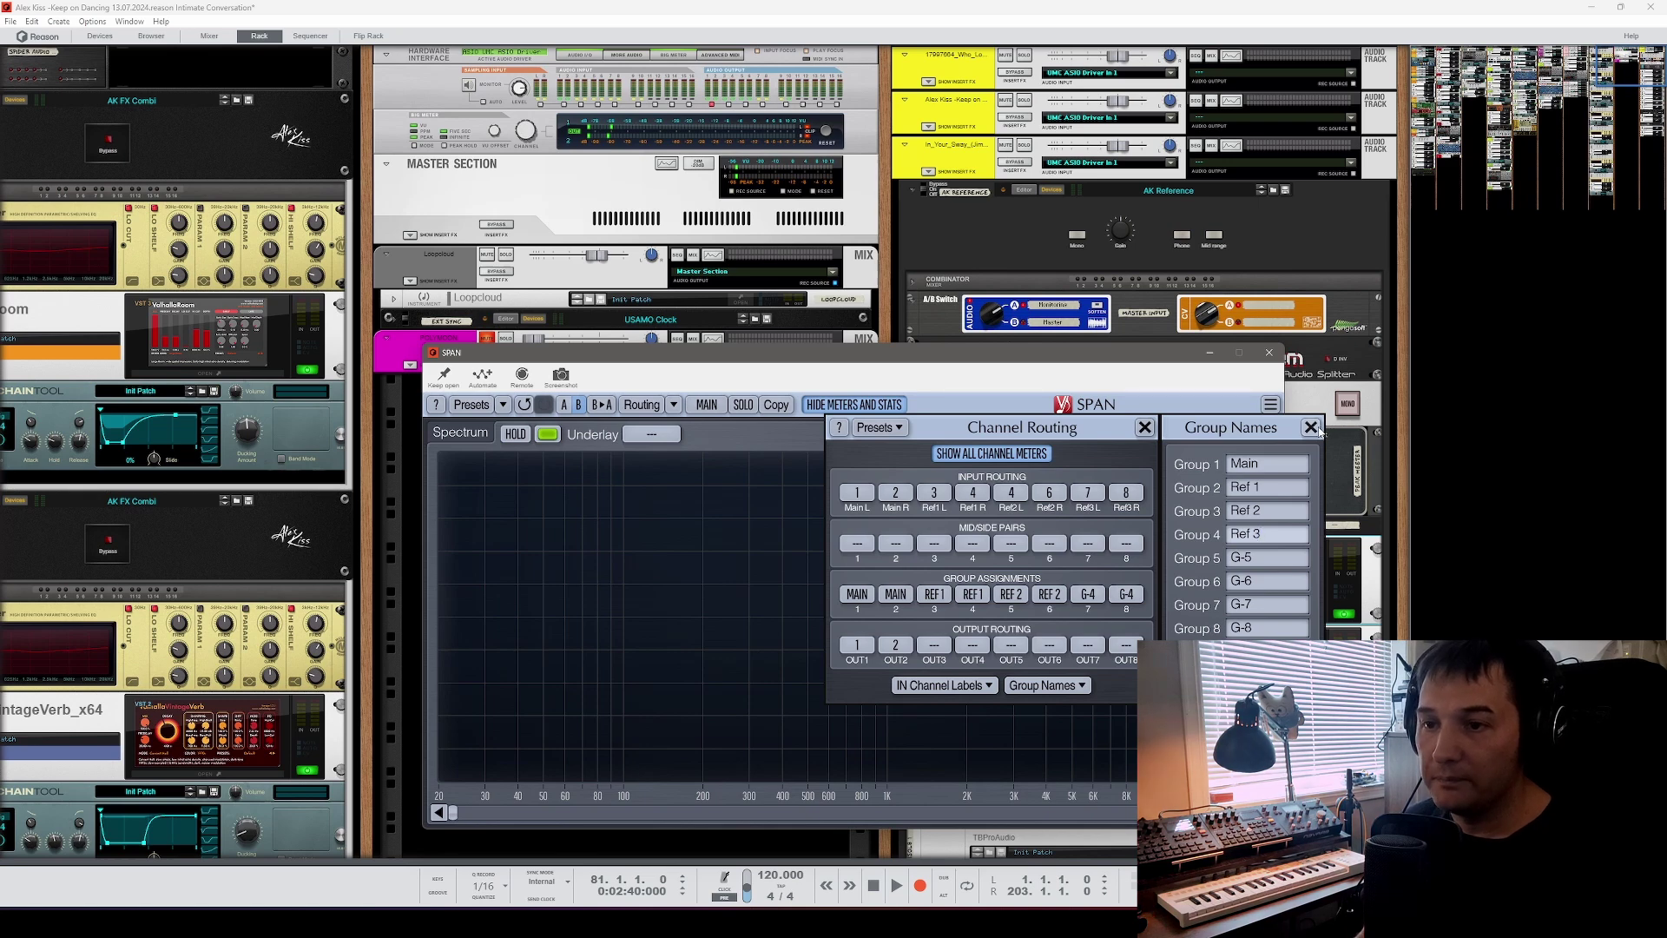
click(1311, 427)
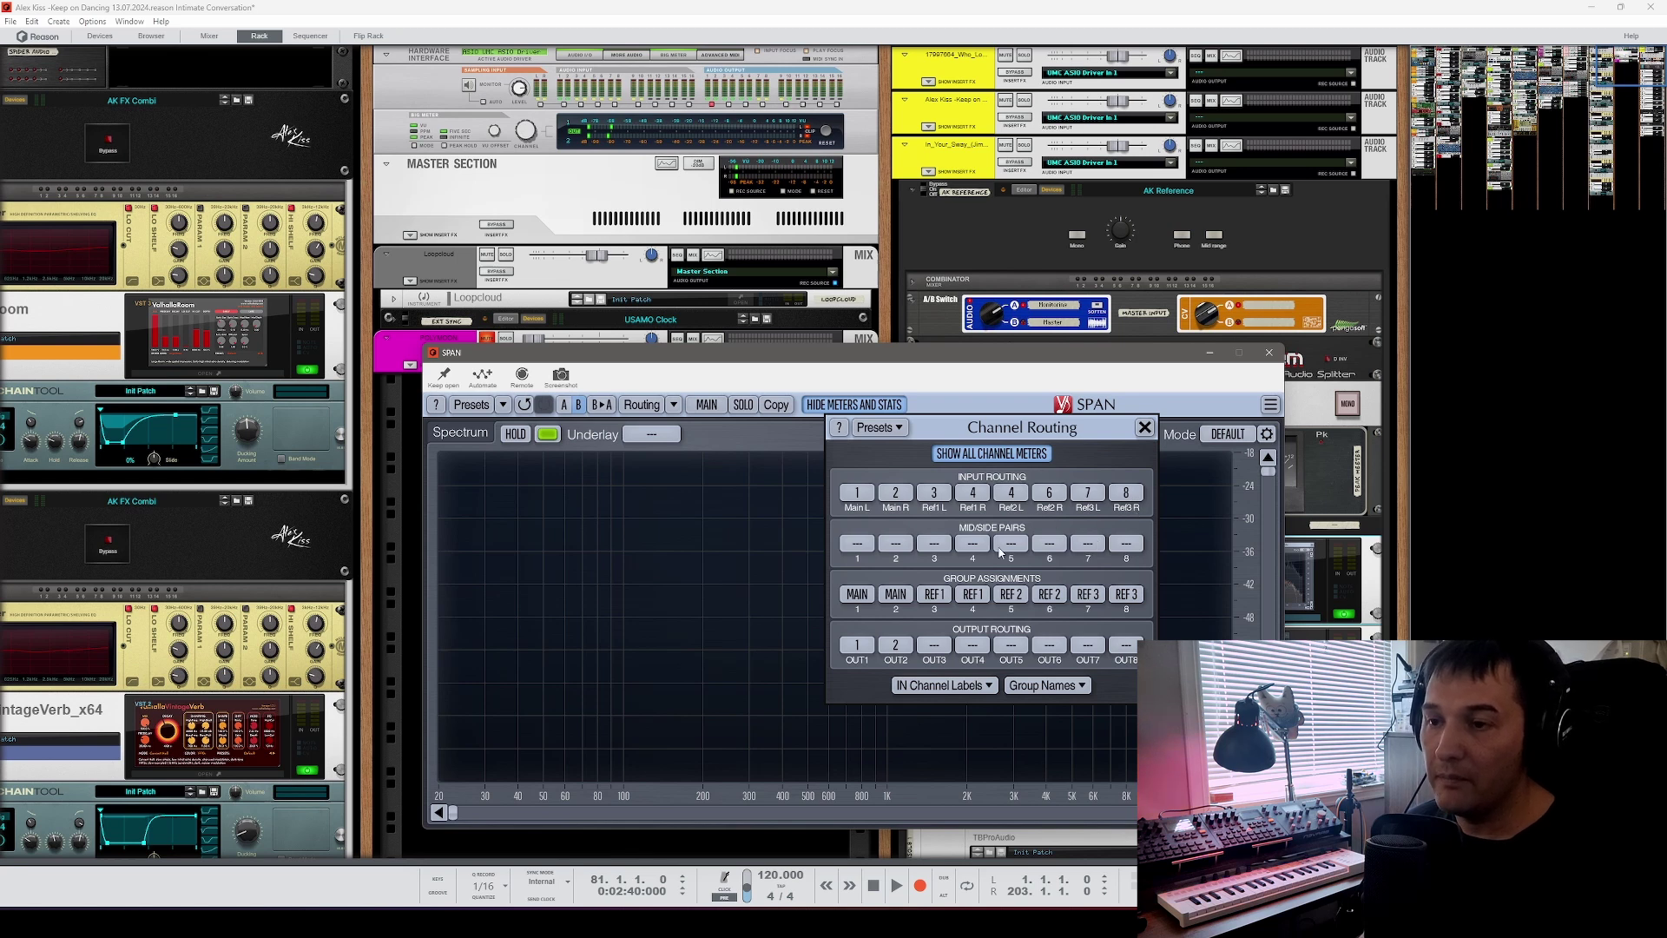
click(1145, 430)
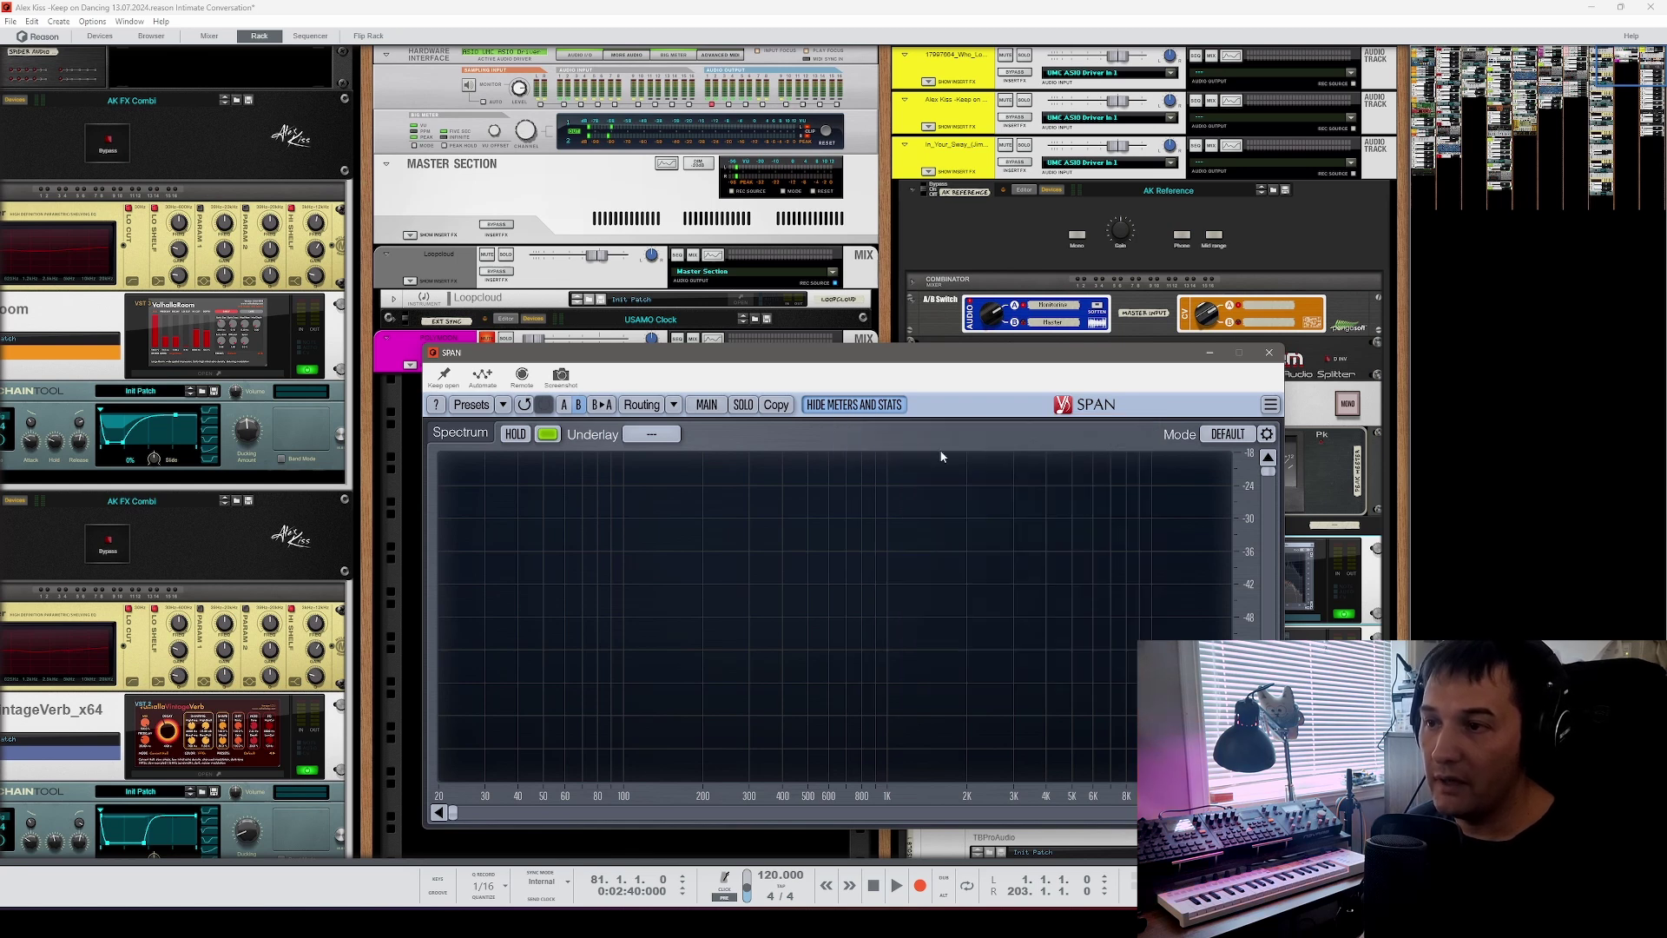
Step: Check the underlay source list and start the song playing
click(665, 435)
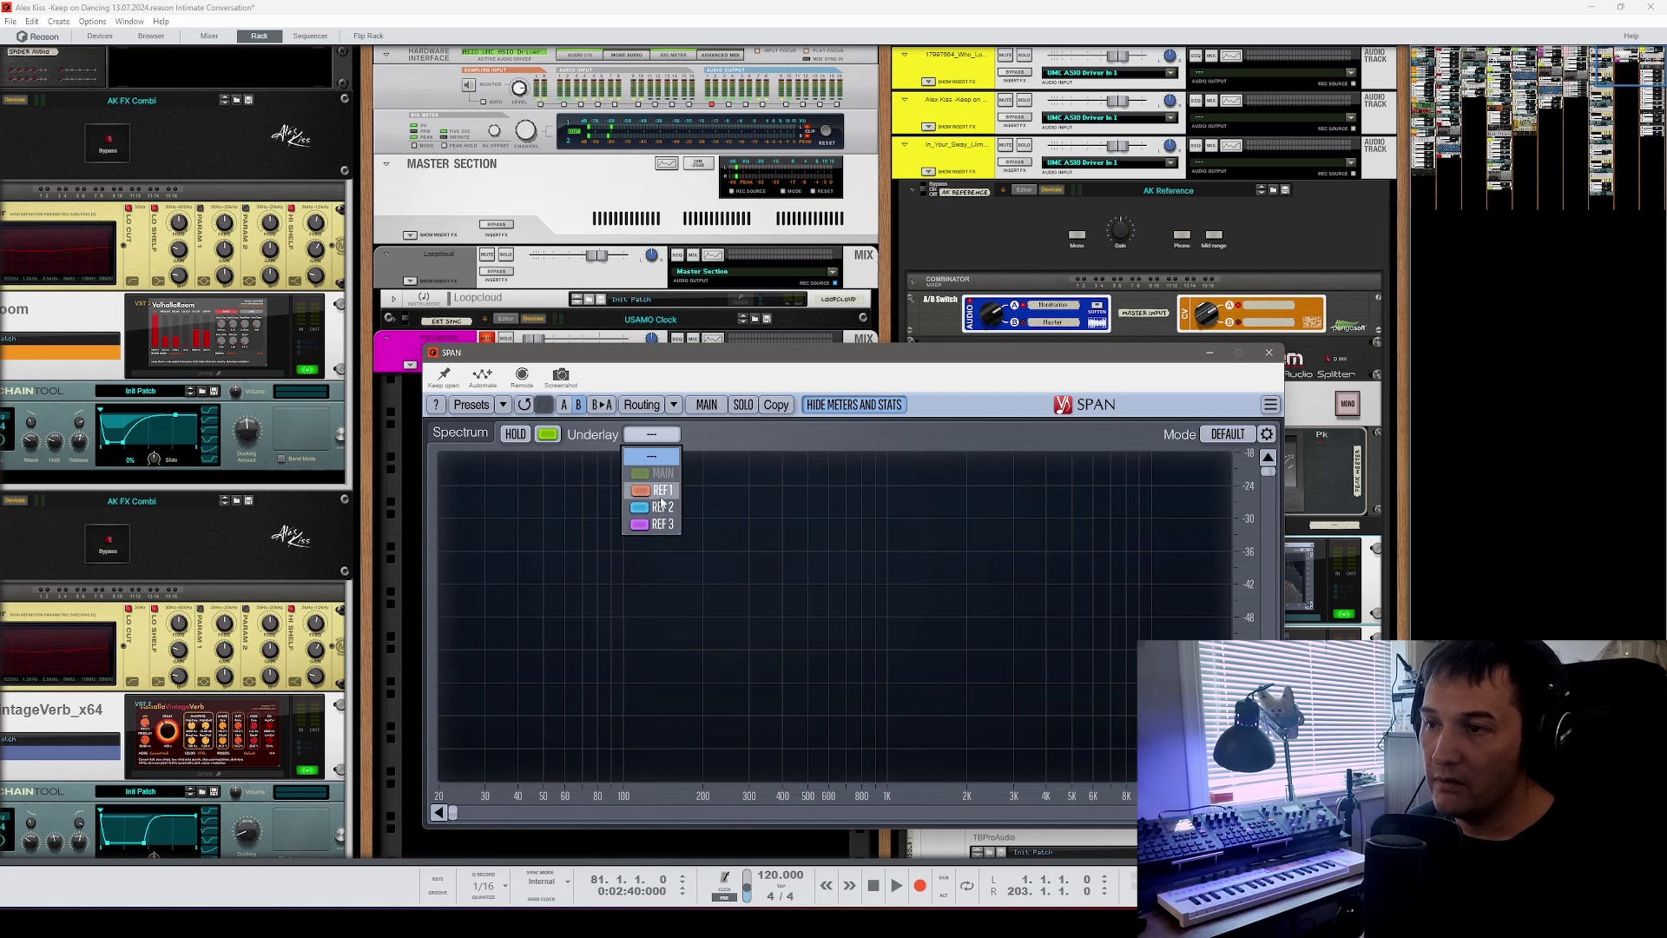
click(726, 490)
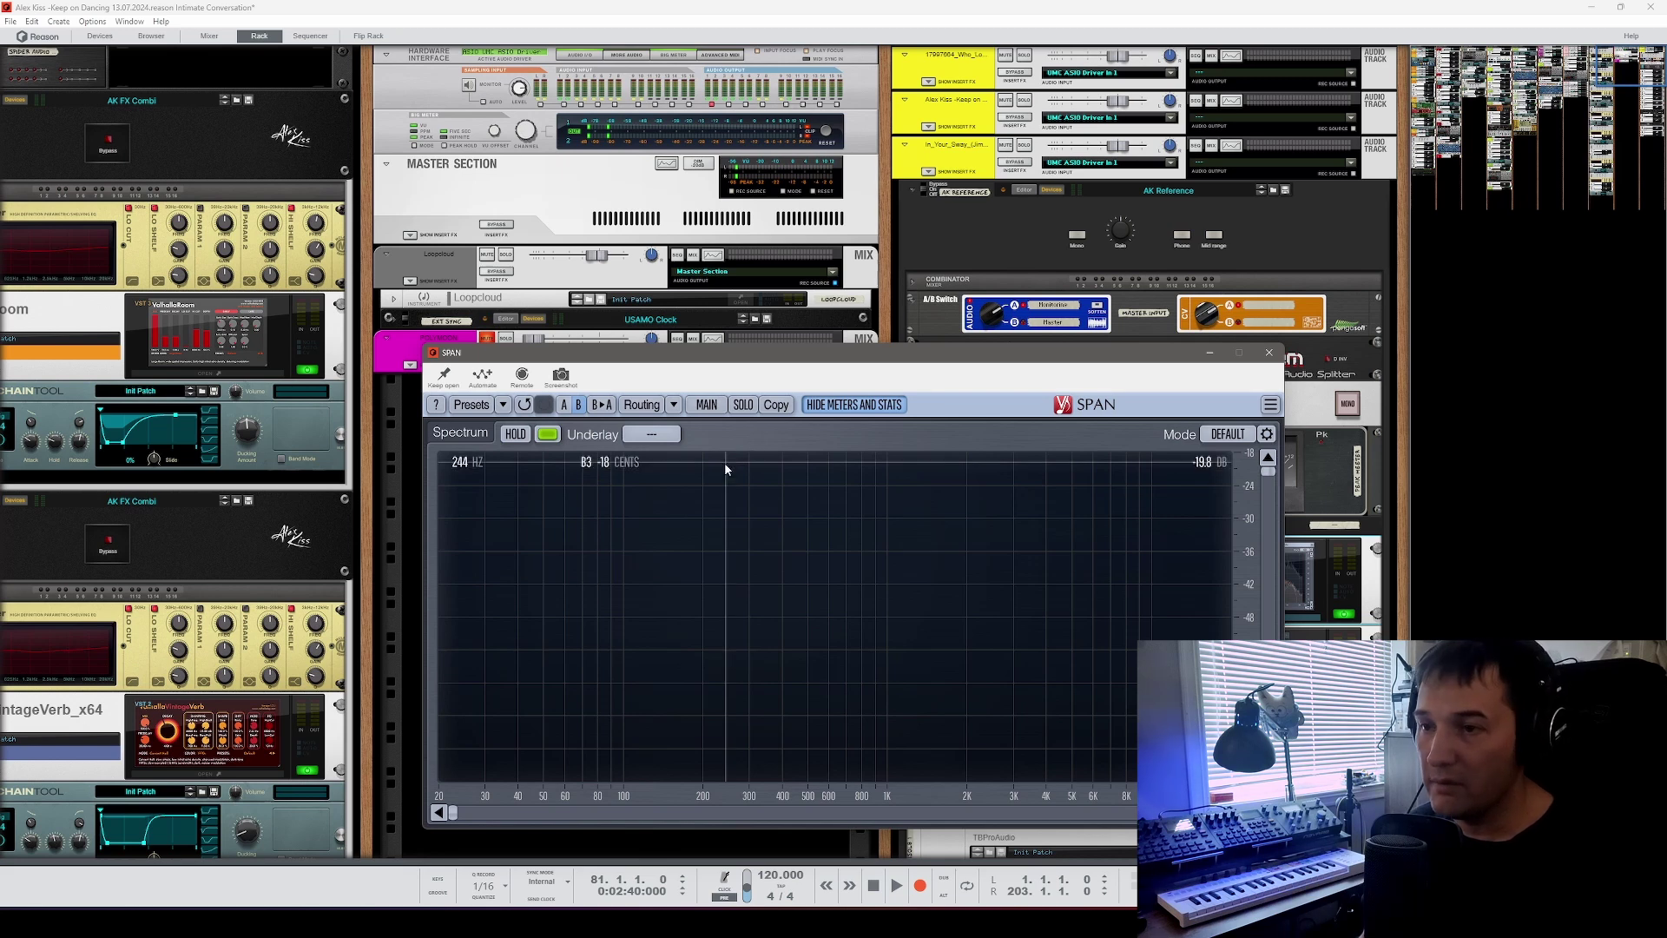
key(space)
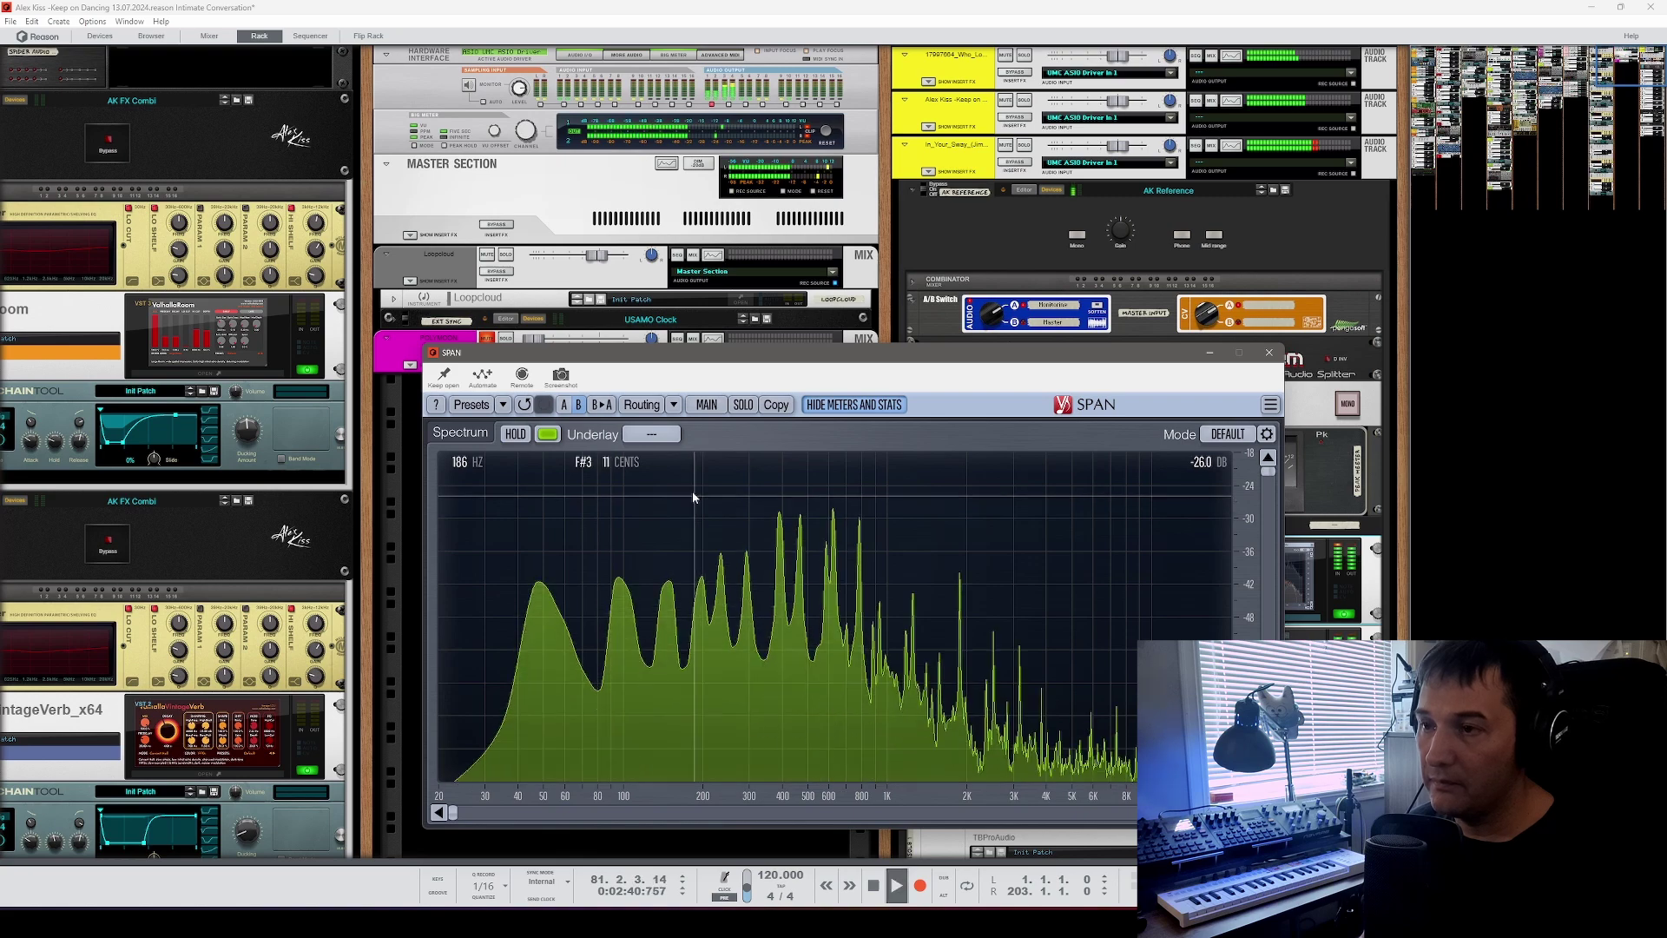
Step: Underlay REF 1, REF 2, then REF 3, and move from snapshot A to B
click(651, 433)
click(653, 501)
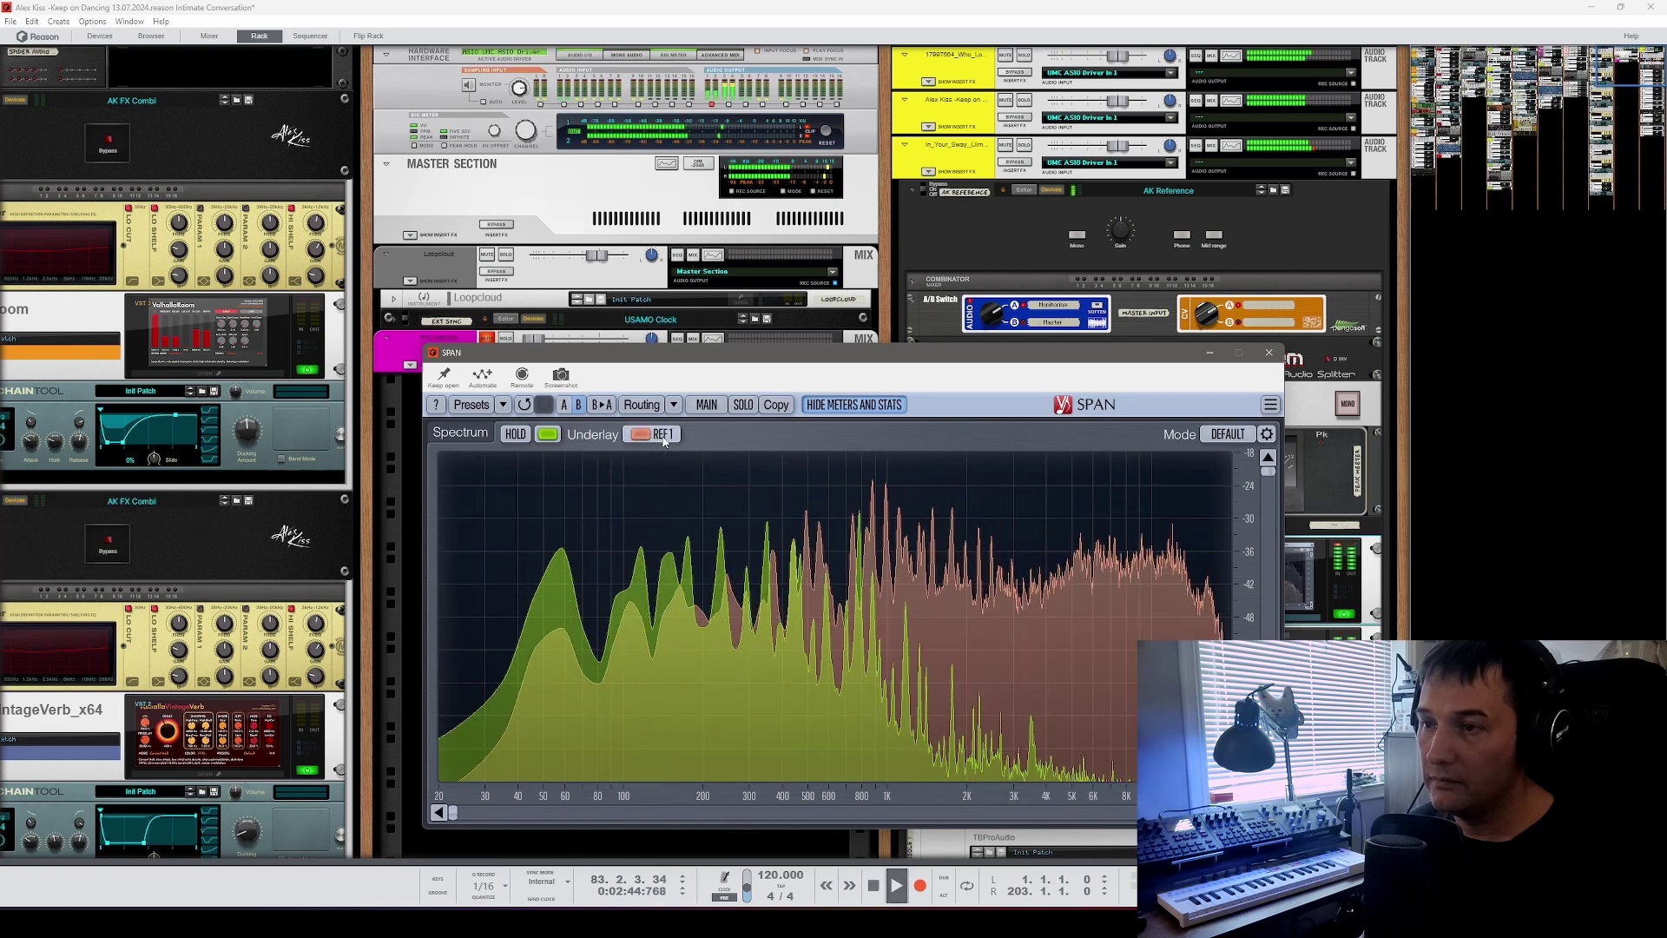
click(651, 433)
click(658, 508)
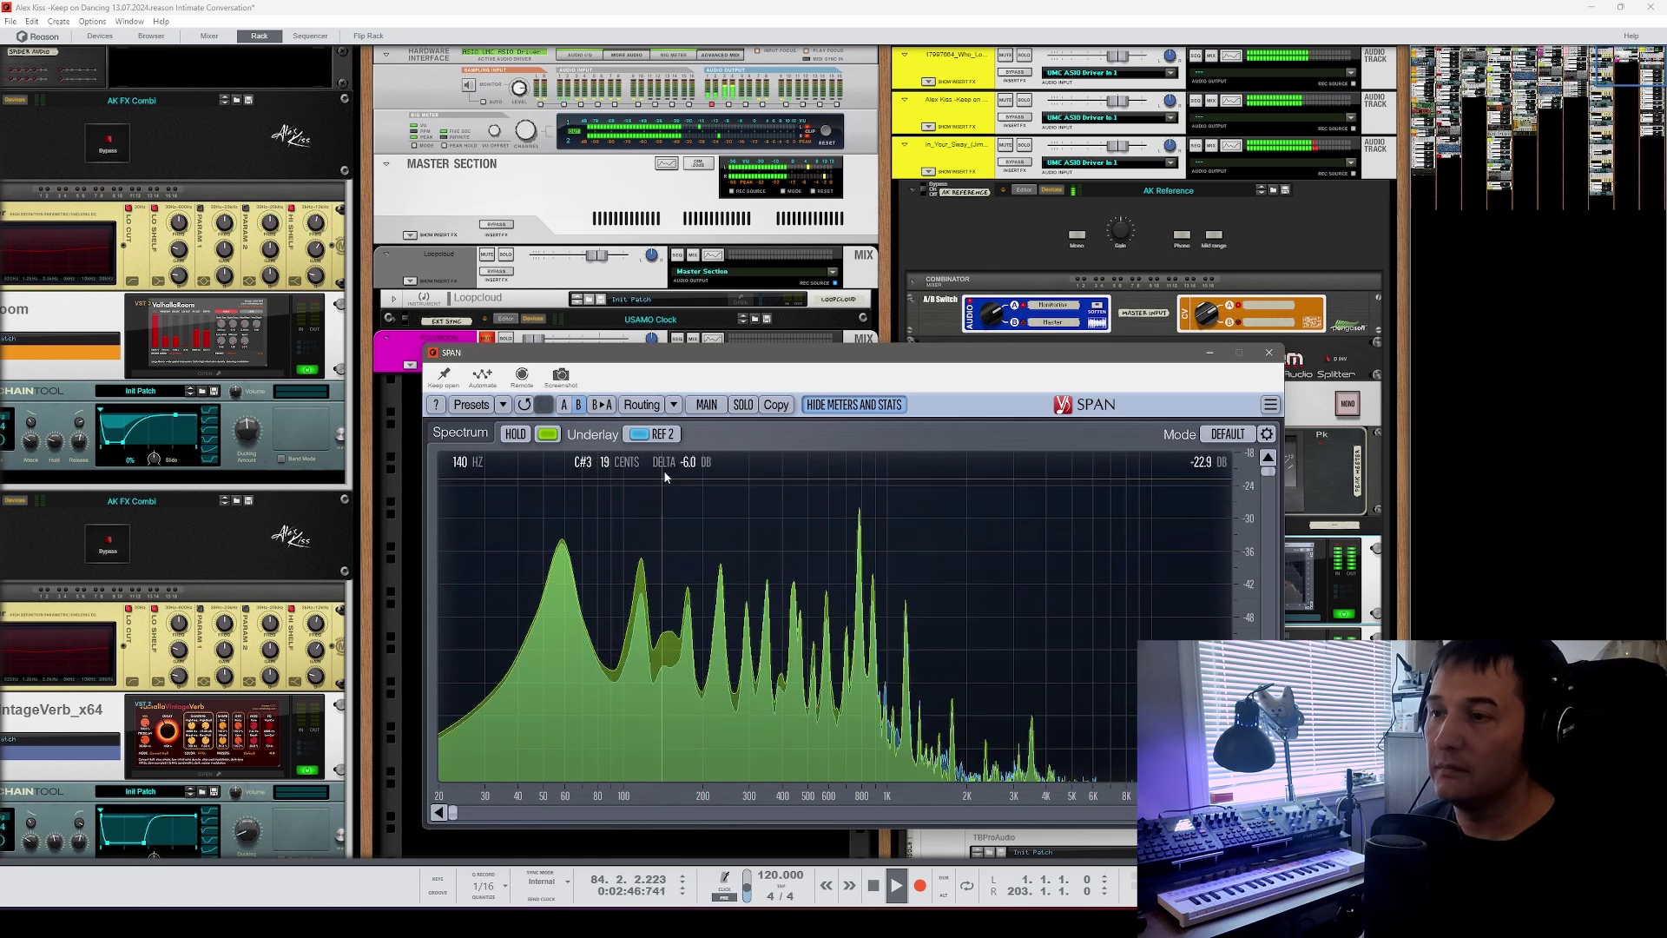
click(651, 433)
click(661, 527)
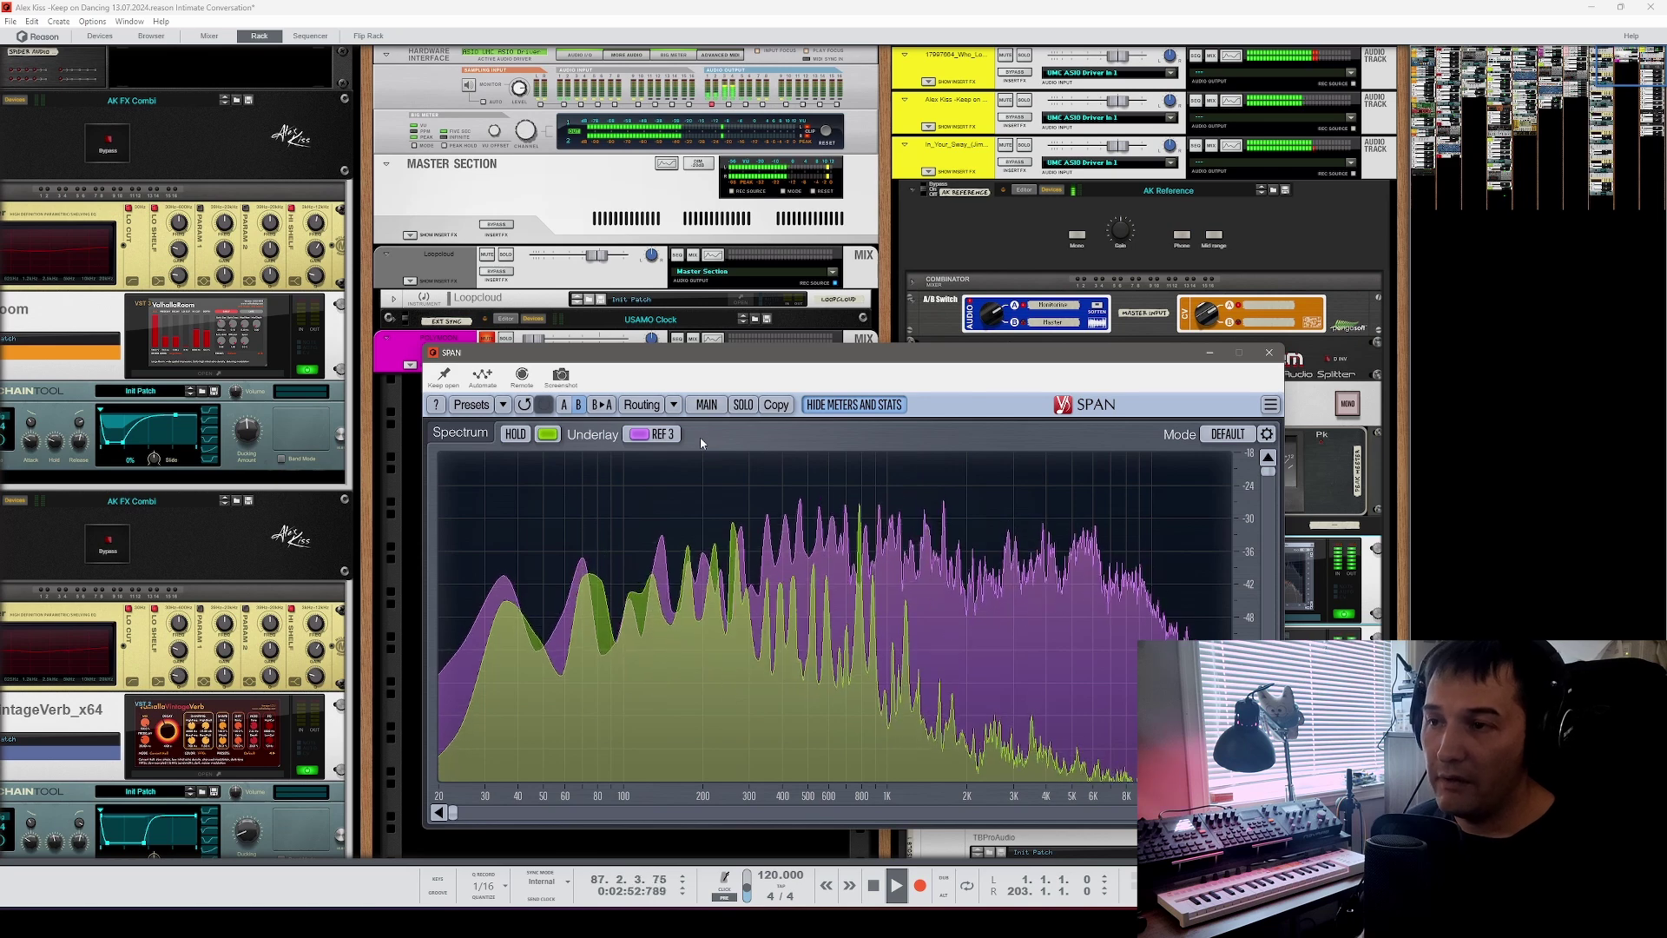
click(563, 405)
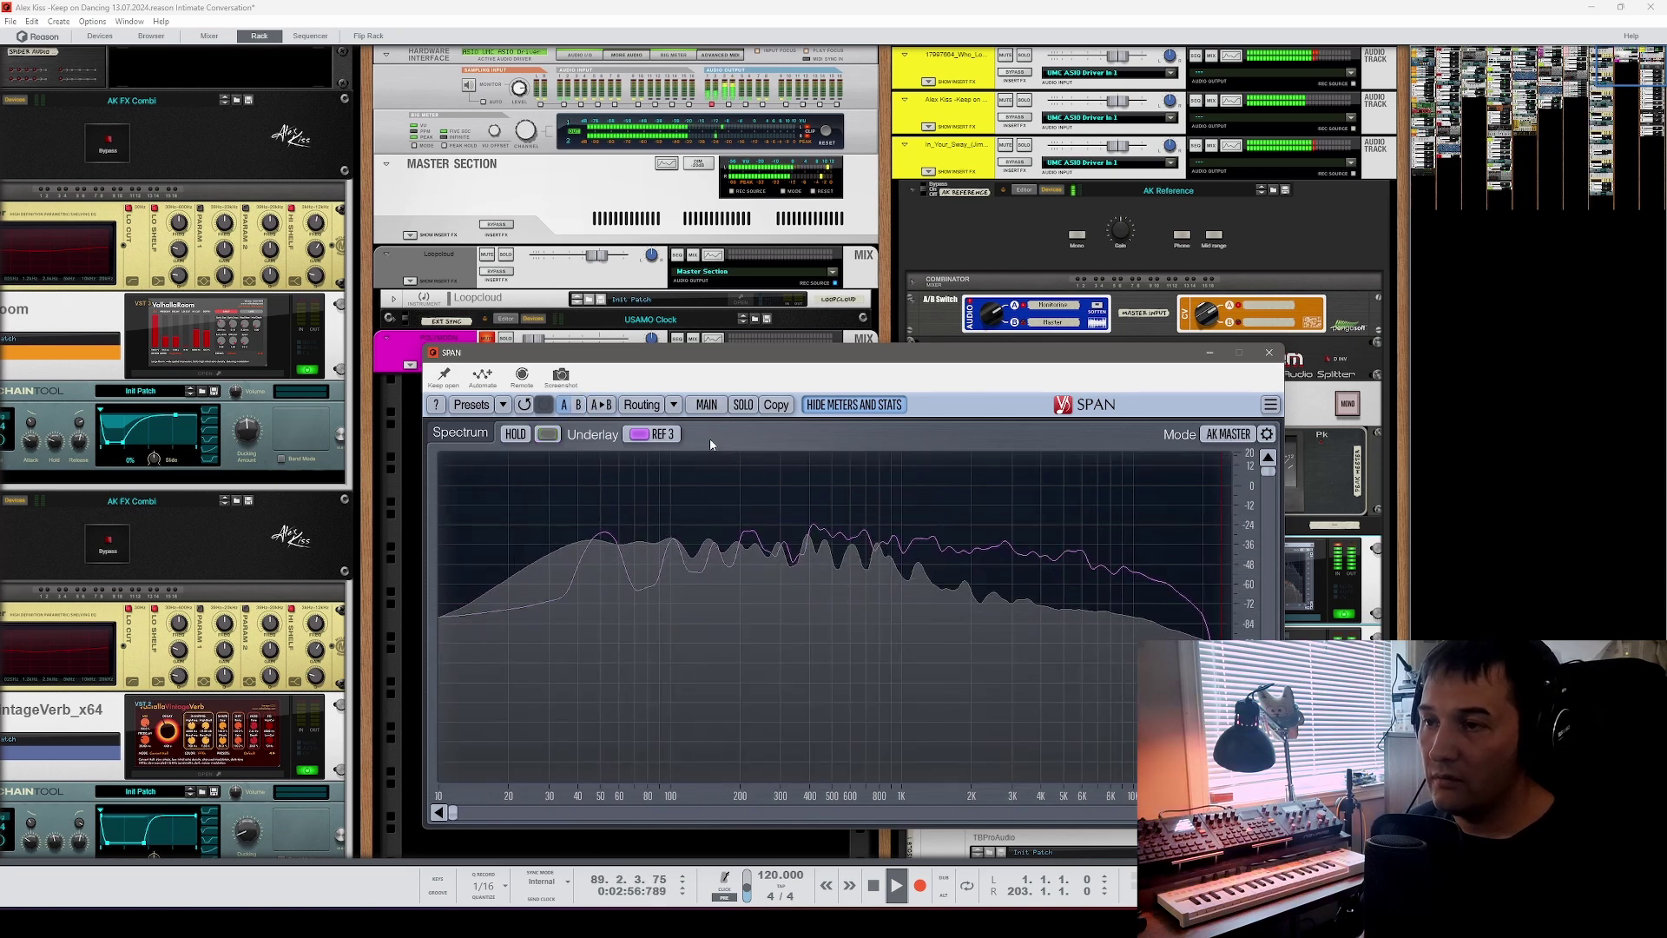
click(578, 405)
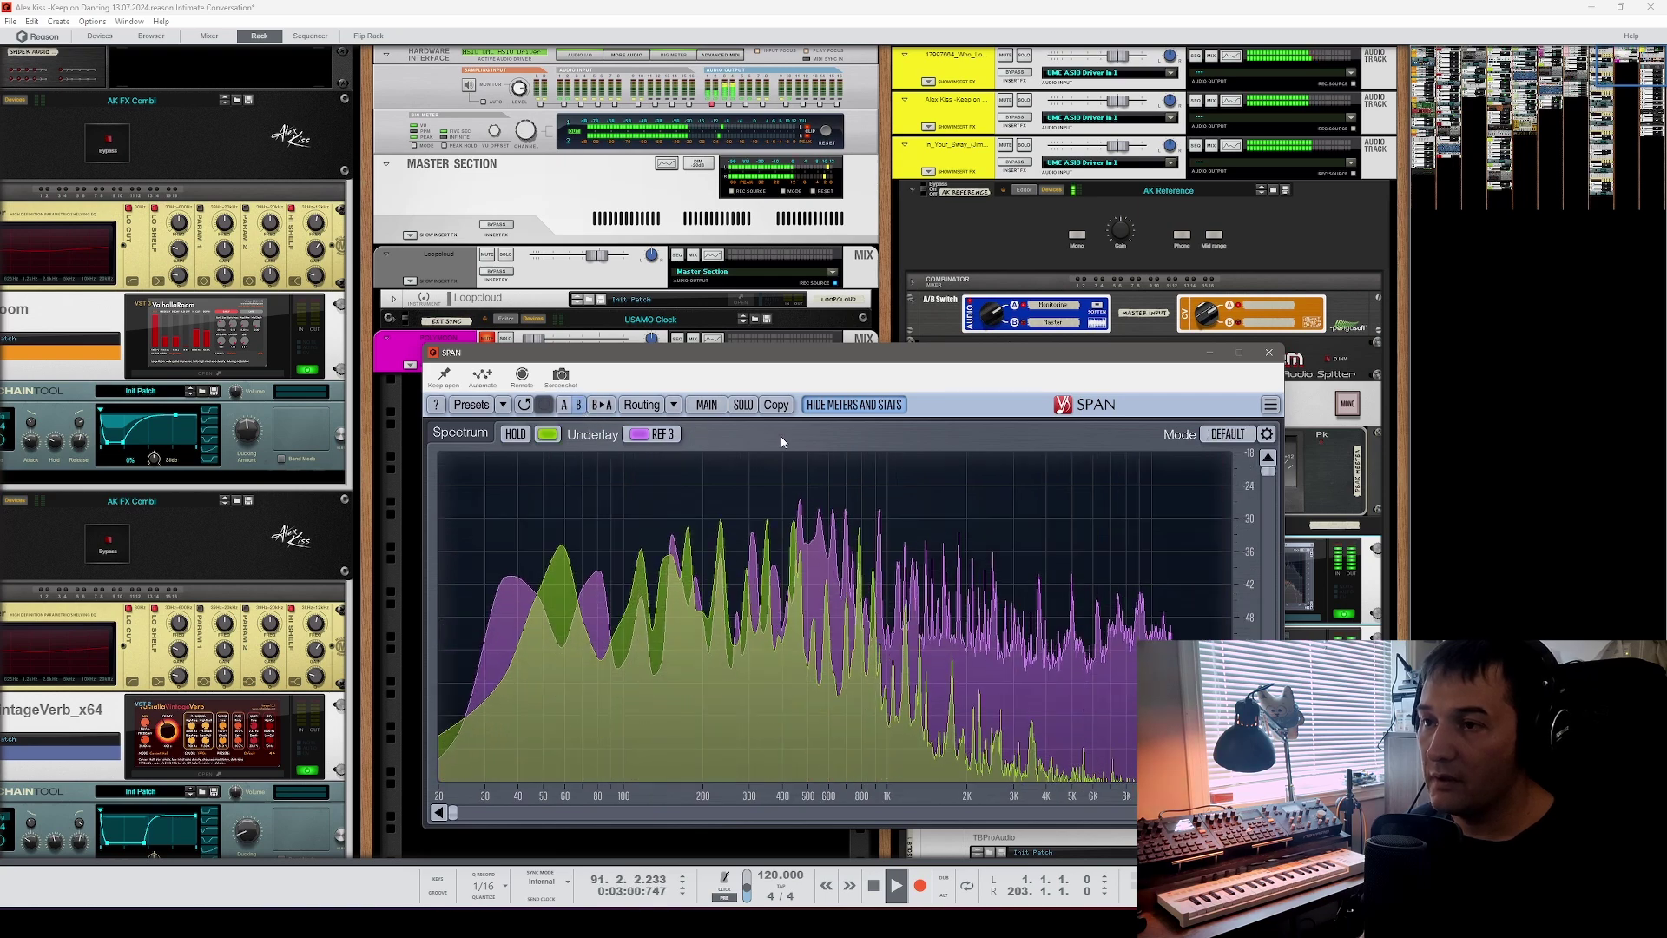
Step: Make the main spectrum colour grey
click(714, 408)
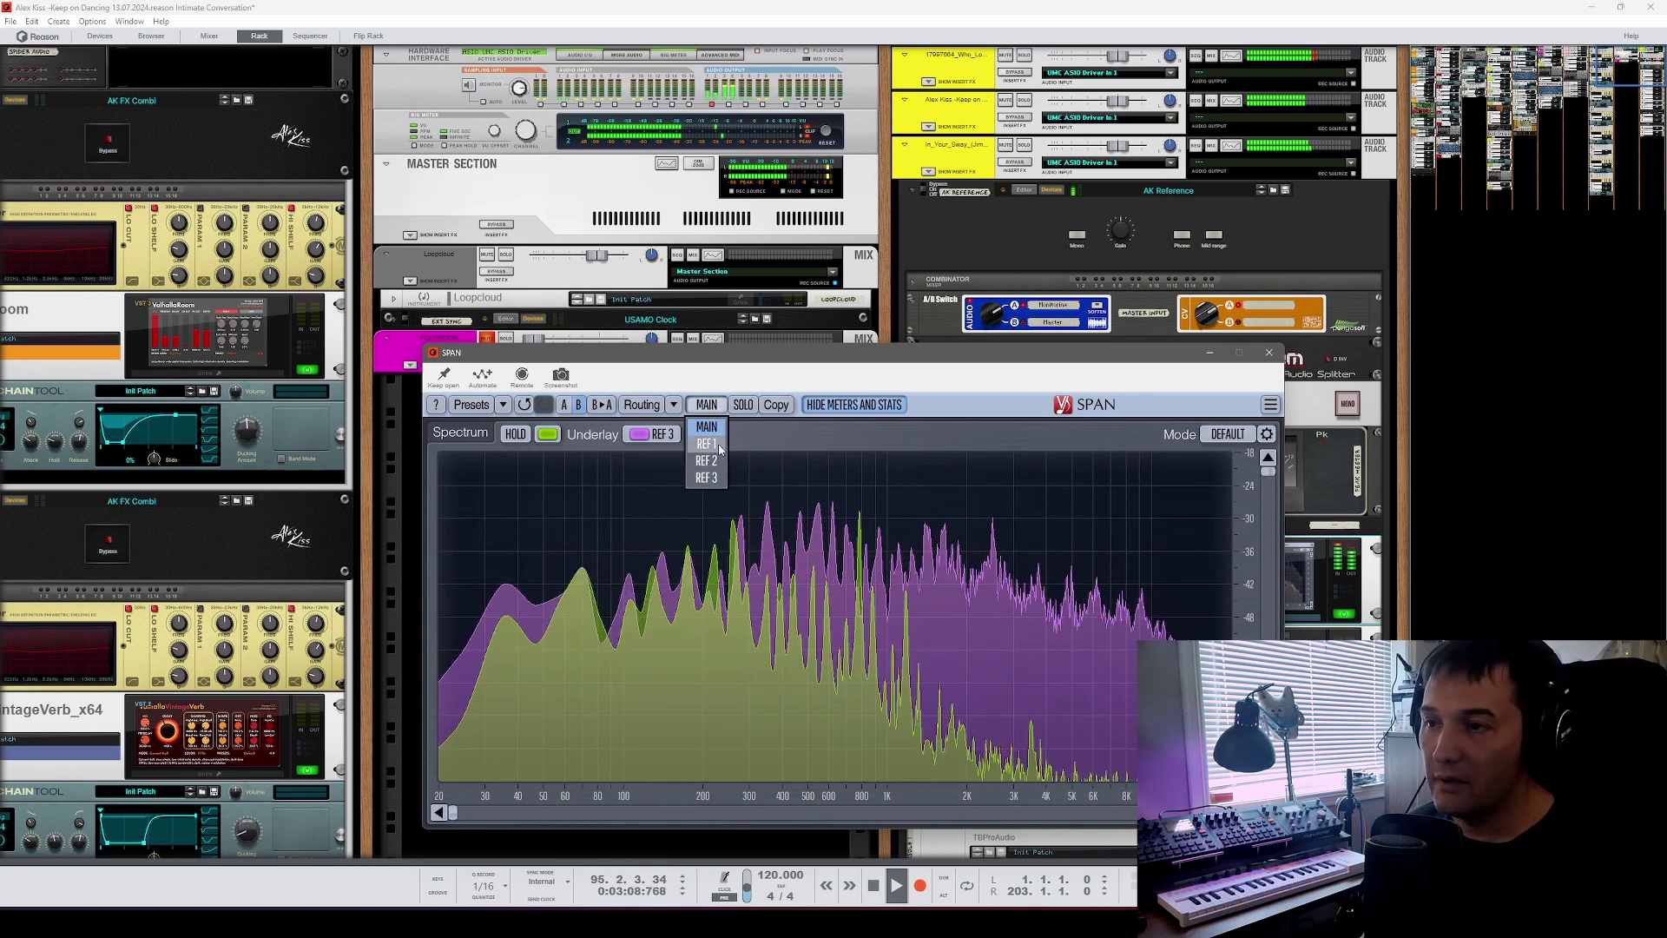
click(745, 439)
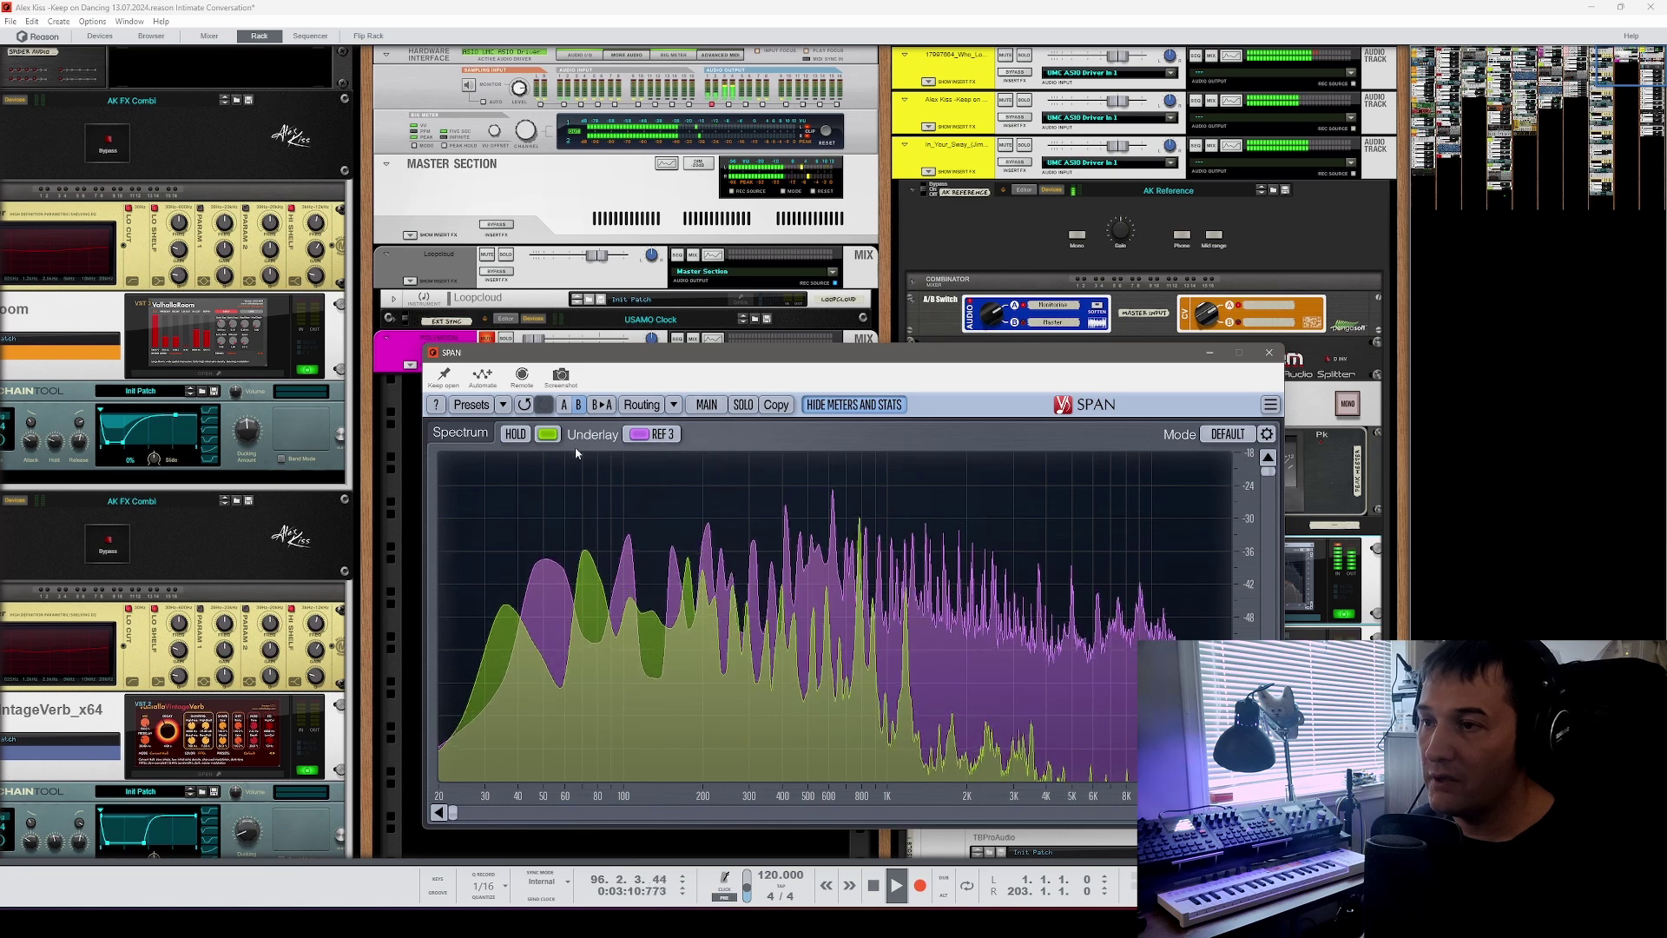
click(547, 435)
click(549, 660)
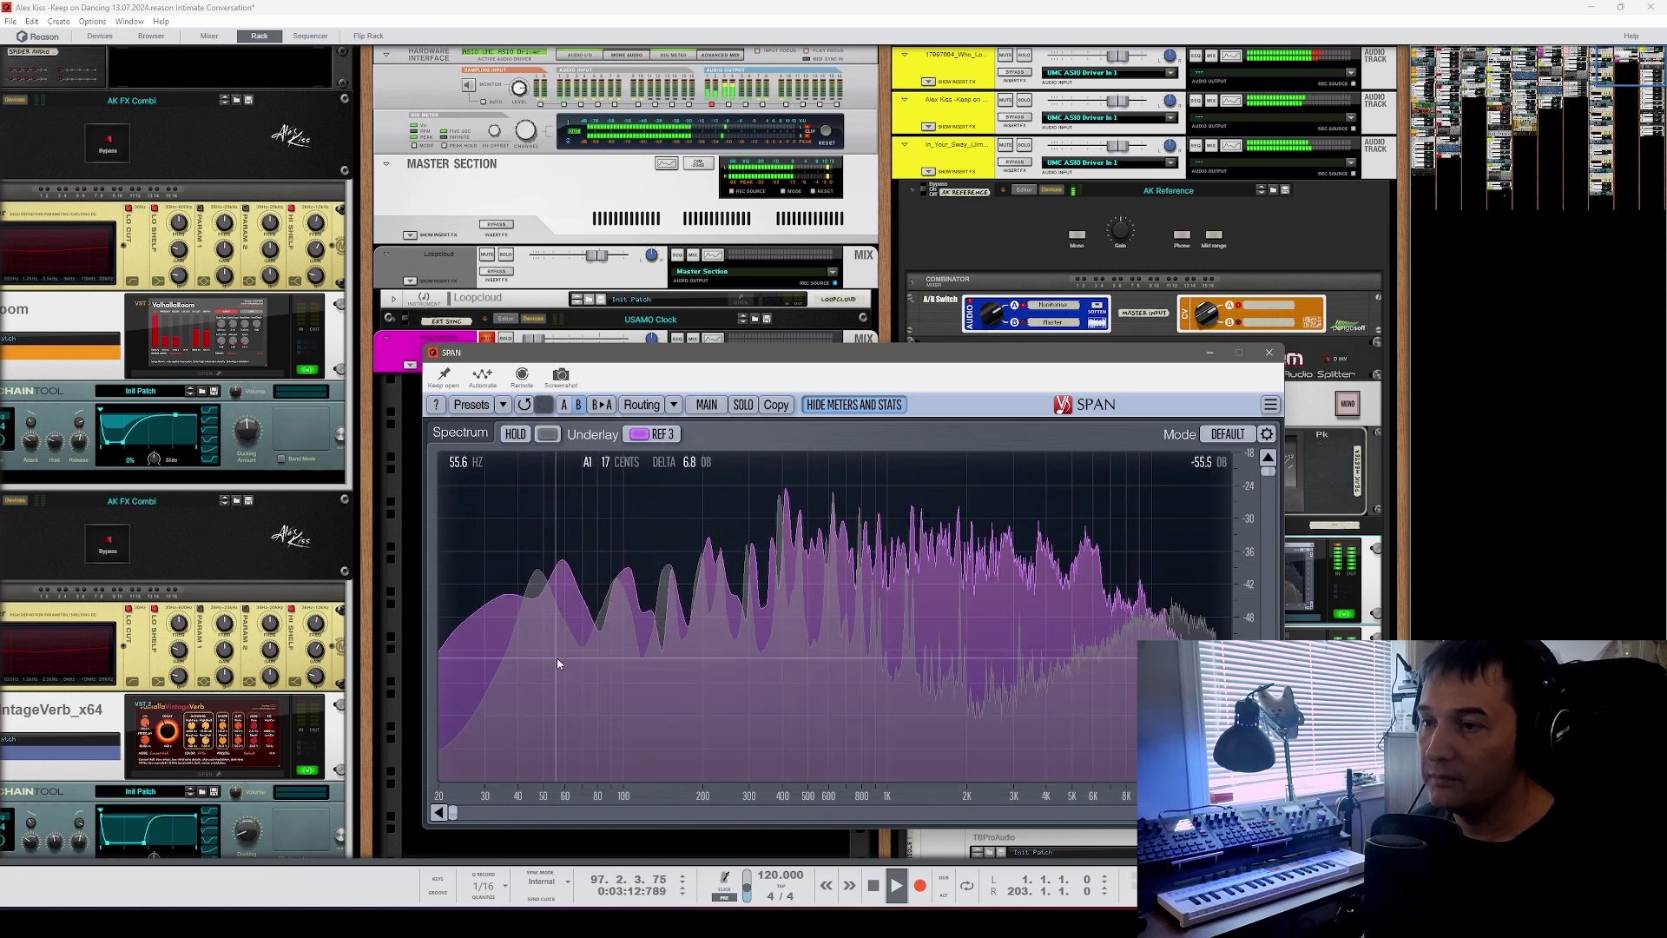
Step: Draw the REF 1 and REF 2 spectra as unfilled lines only
click(706, 404)
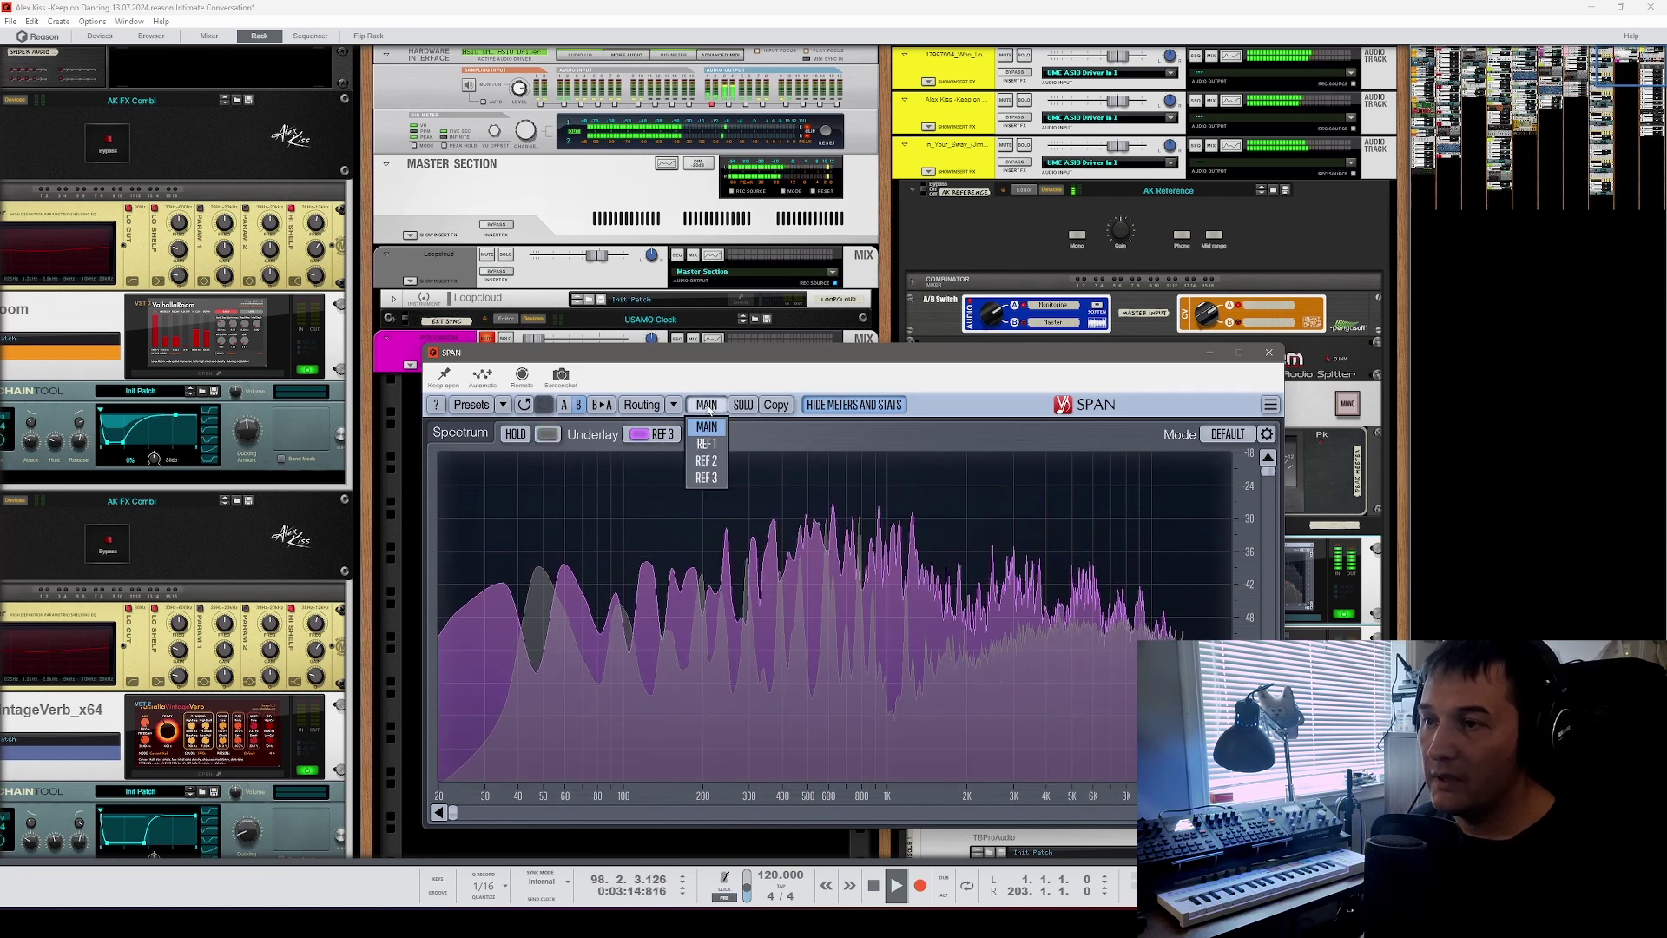
click(705, 441)
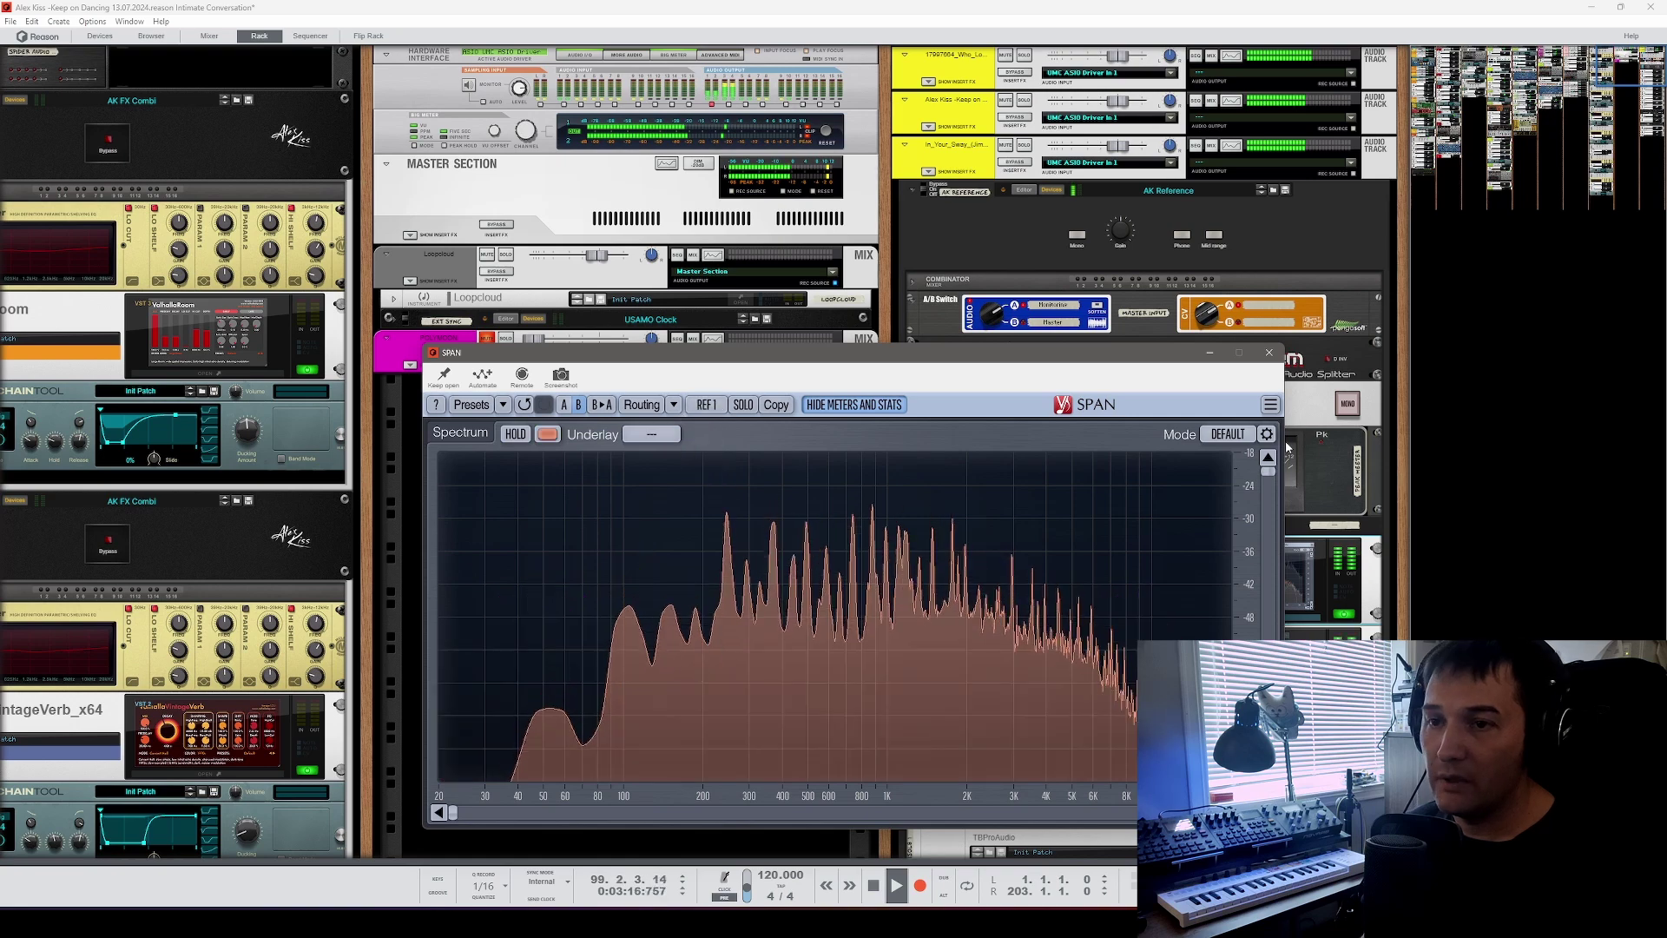
click(1243, 438)
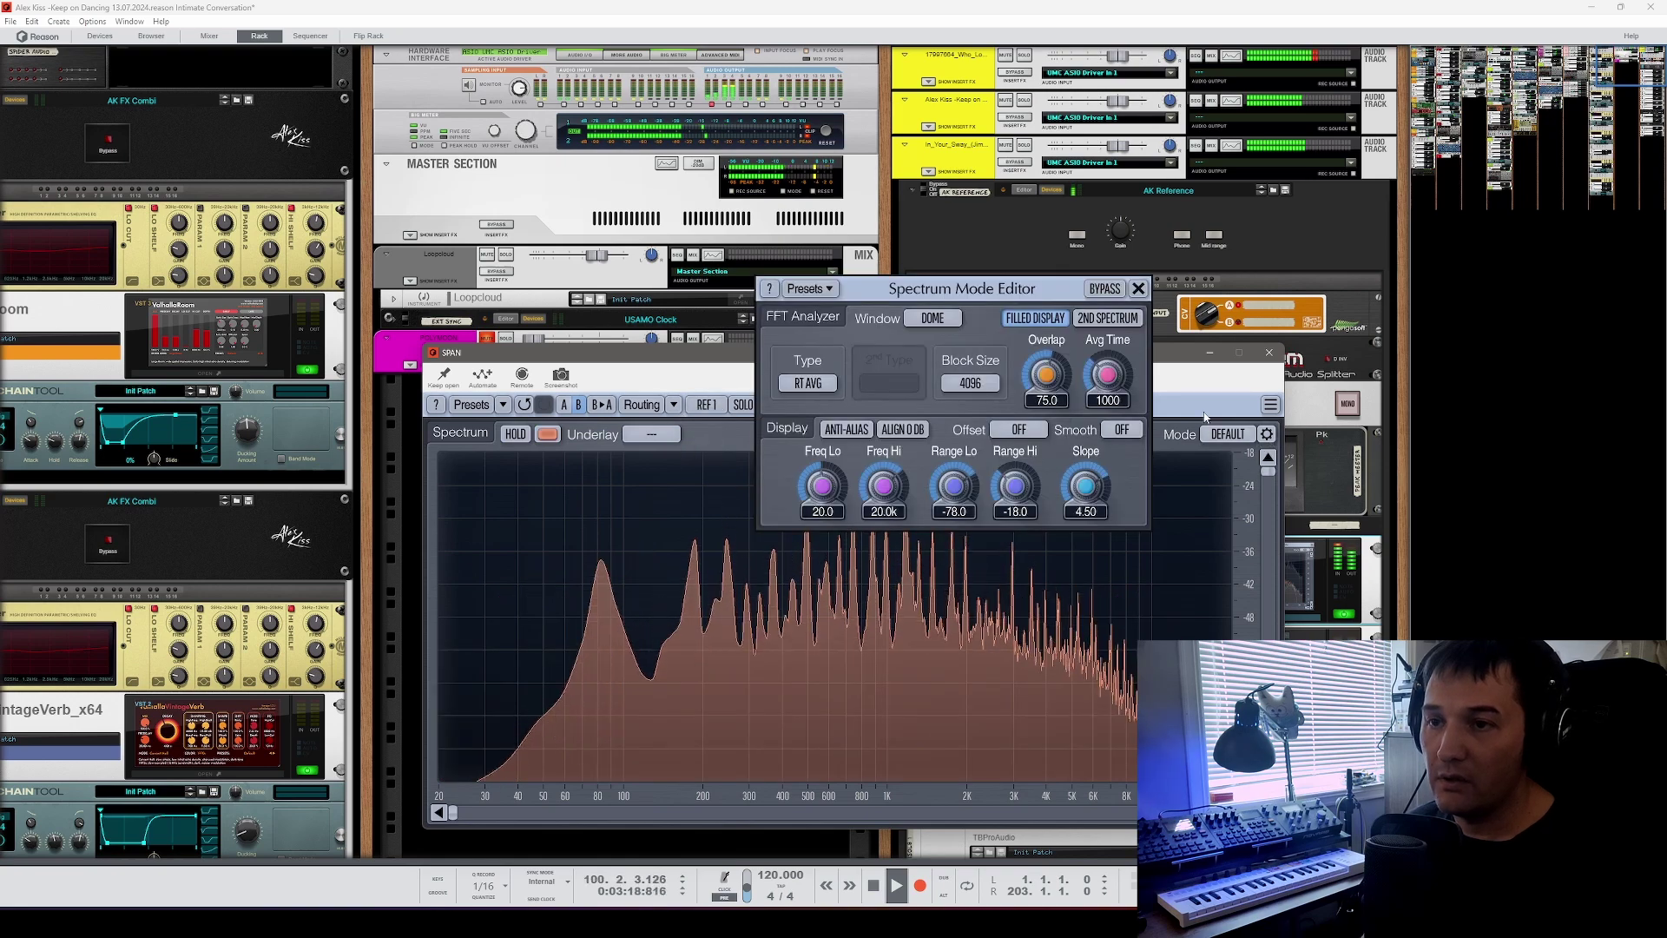
click(1037, 319)
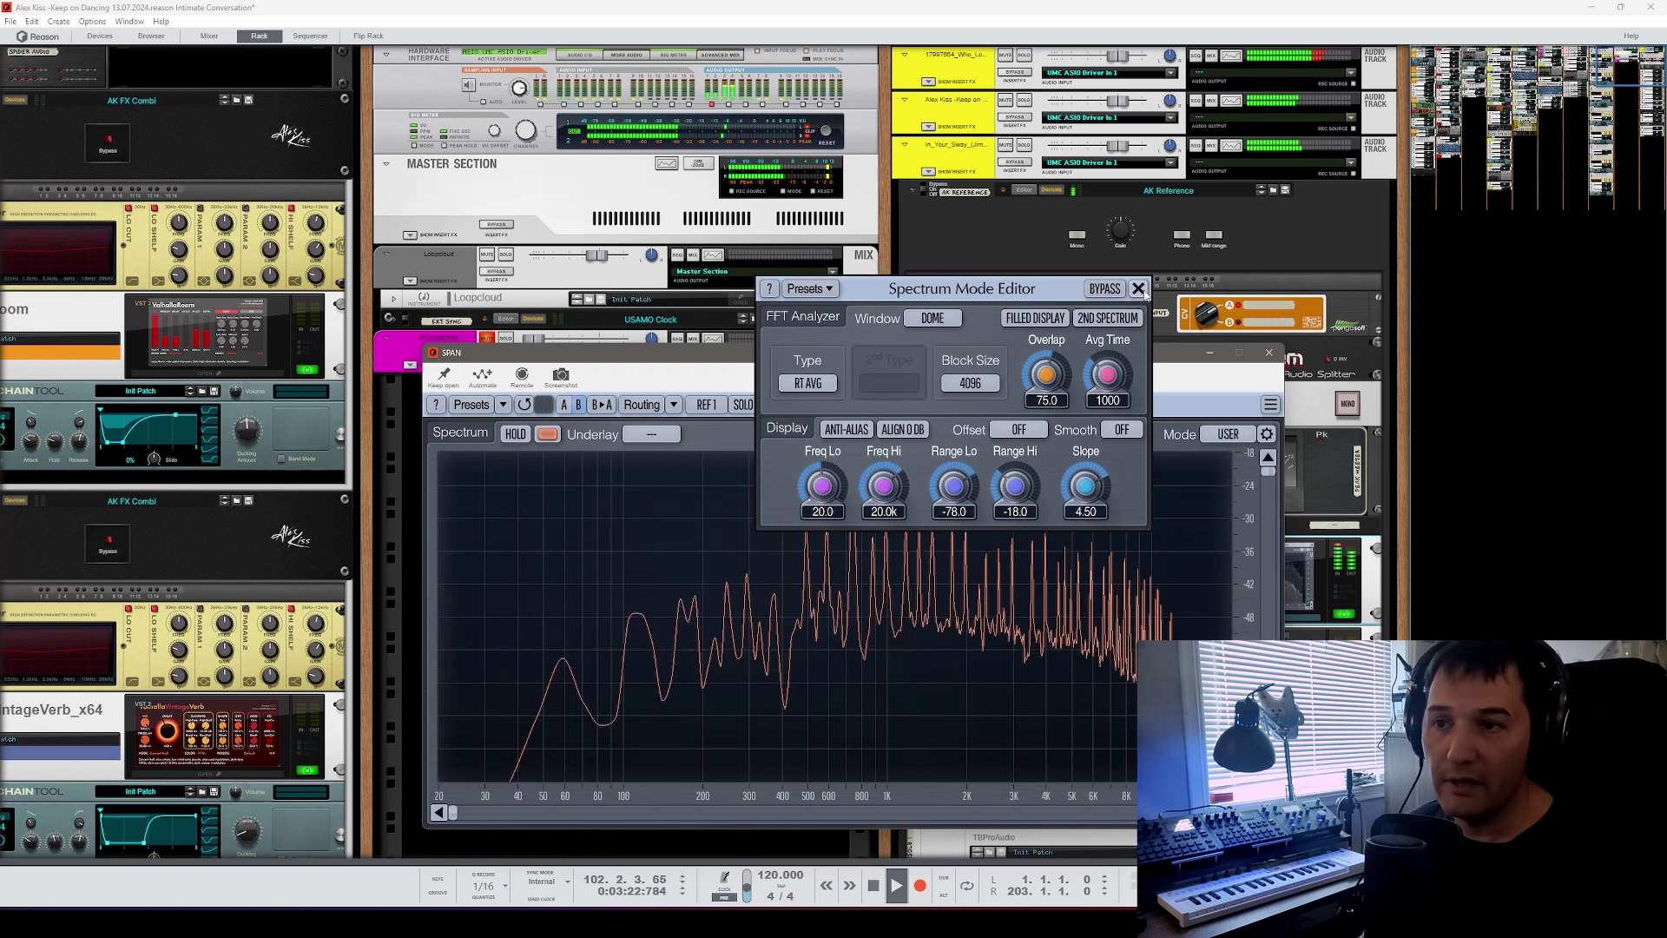
click(1138, 289)
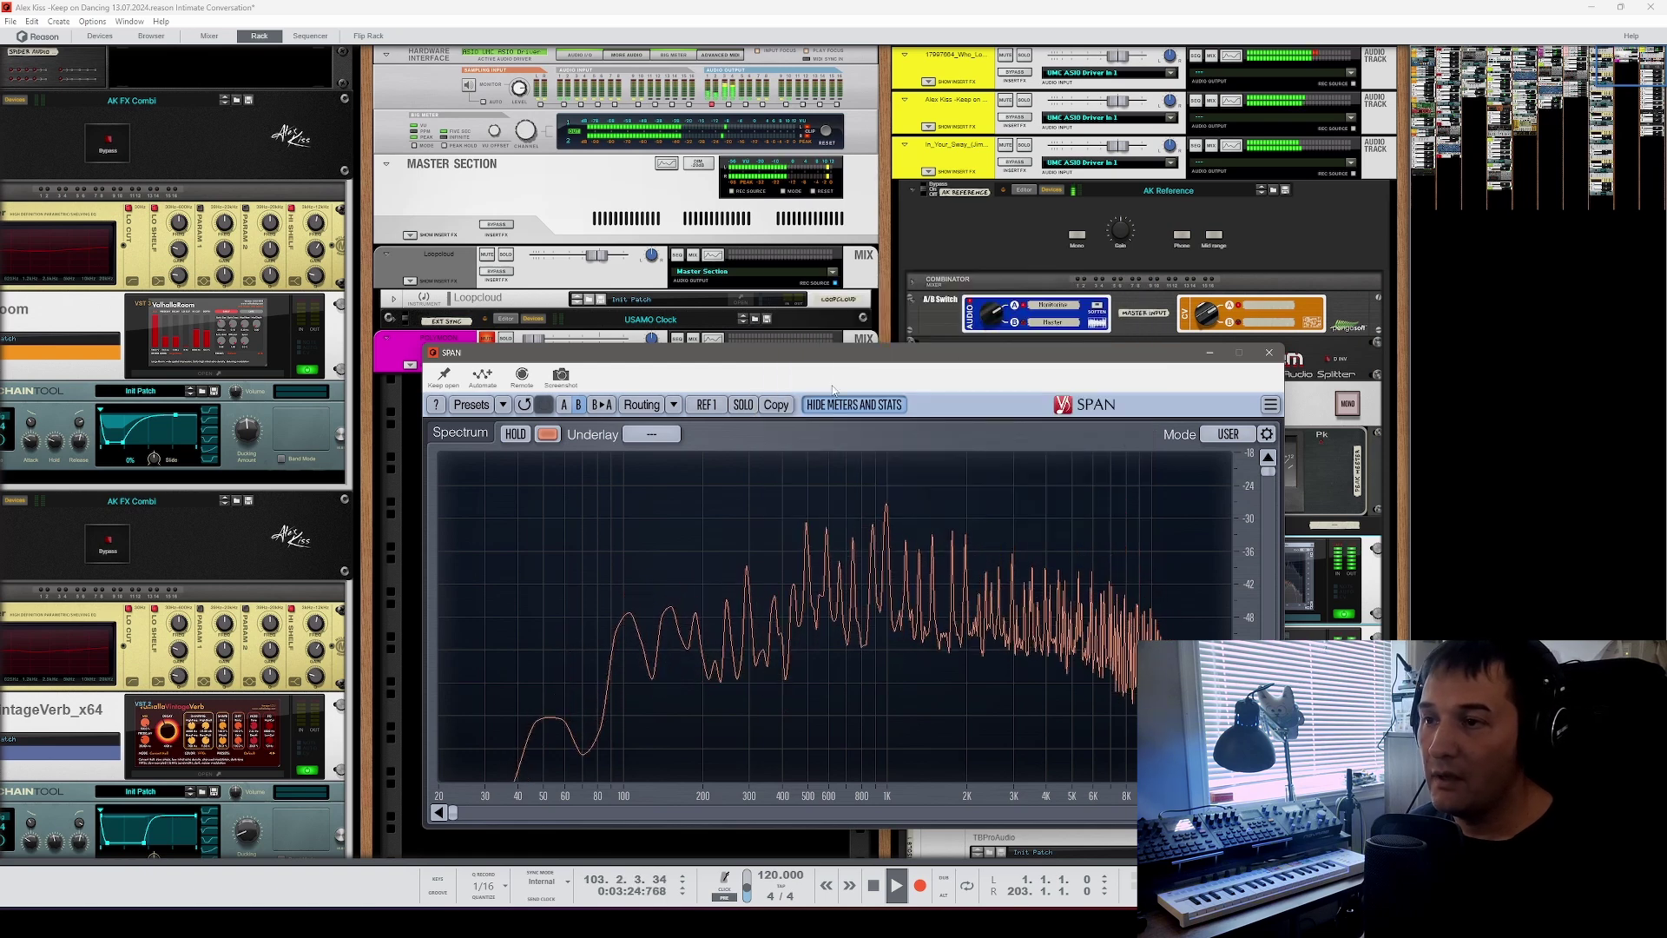
click(706, 405)
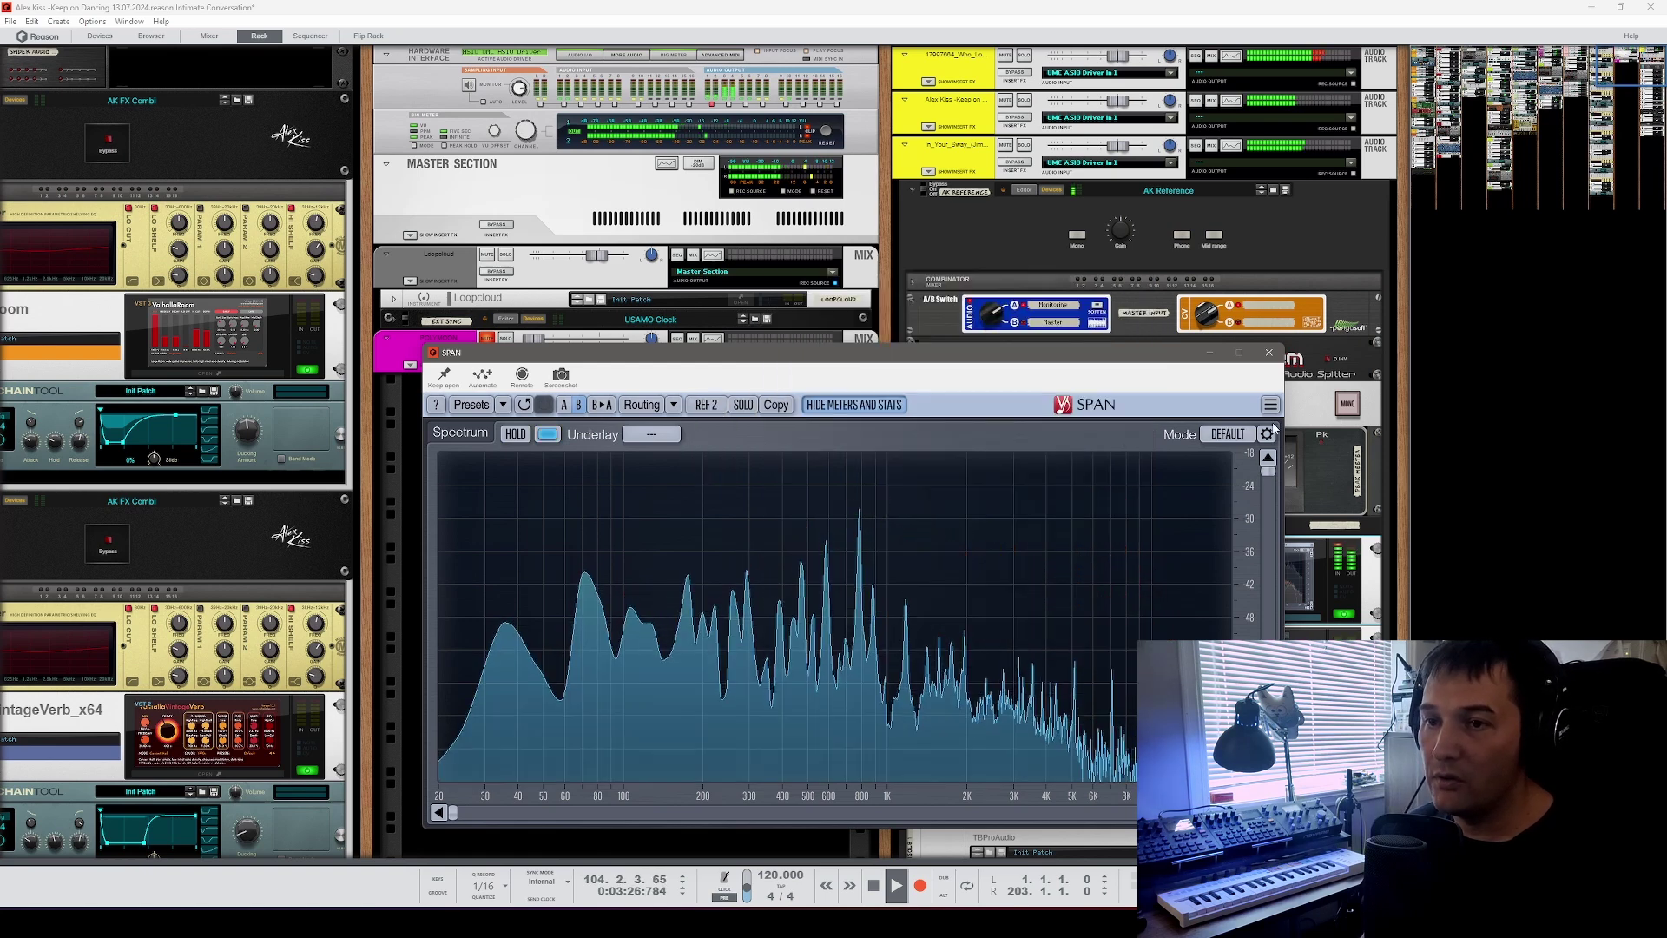
click(1267, 434)
click(1037, 319)
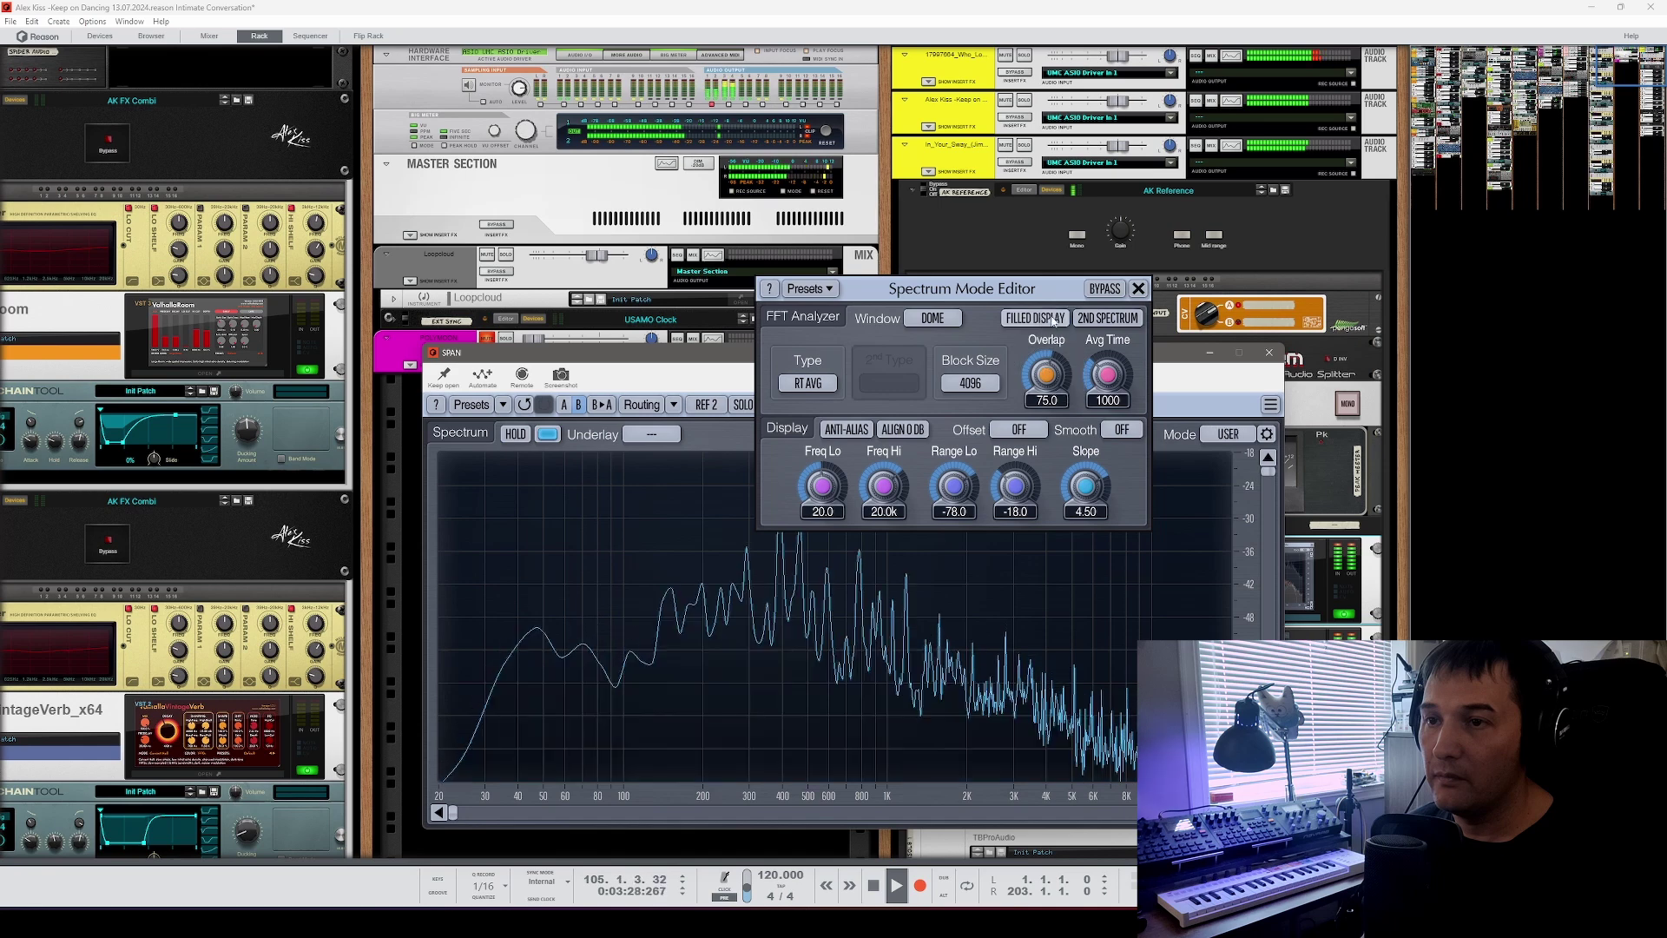
click(1138, 289)
Step: Draw REF 3 as a line only and switch the display back to MAIN
click(706, 404)
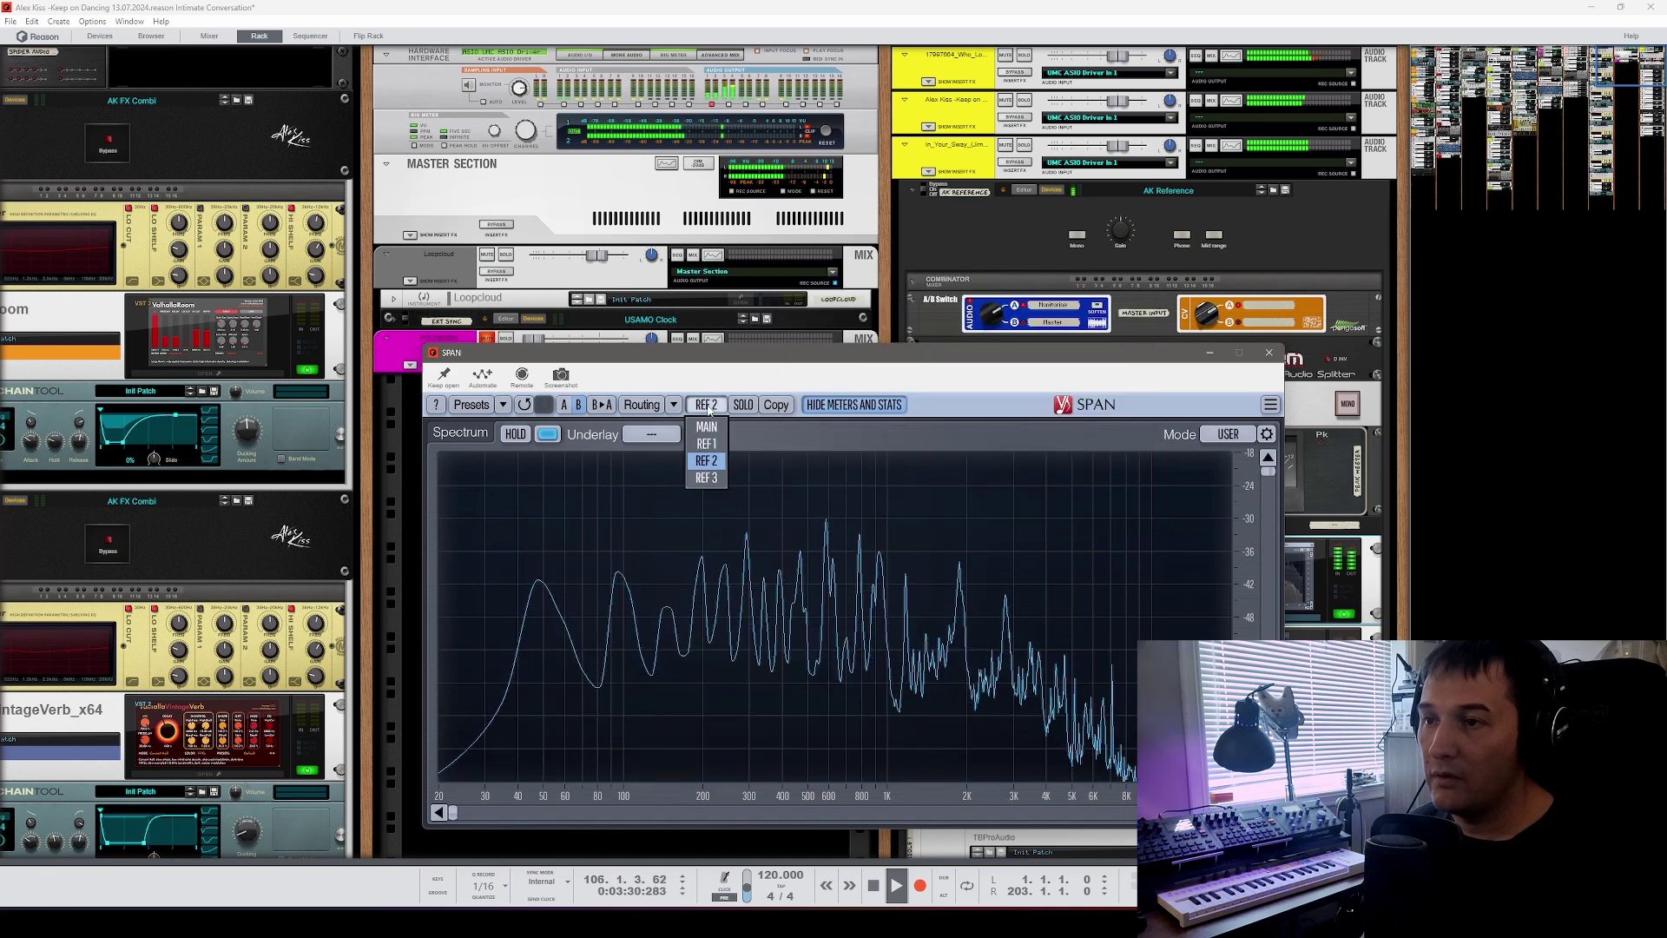
click(706, 477)
click(1265, 434)
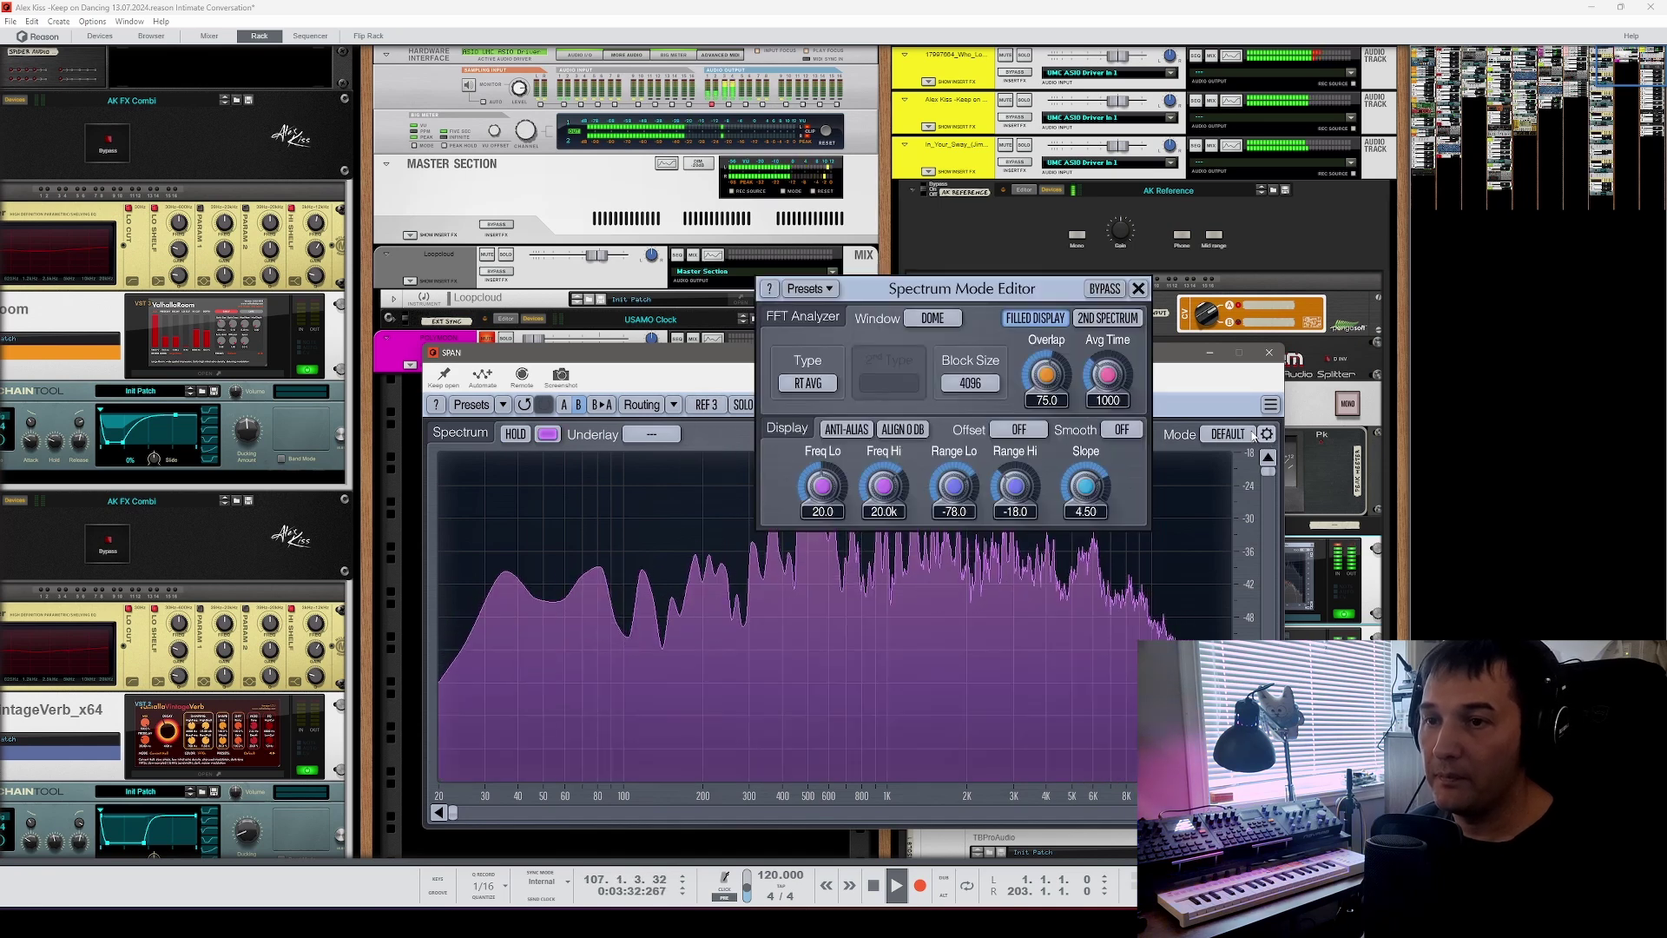
click(1038, 319)
click(1138, 290)
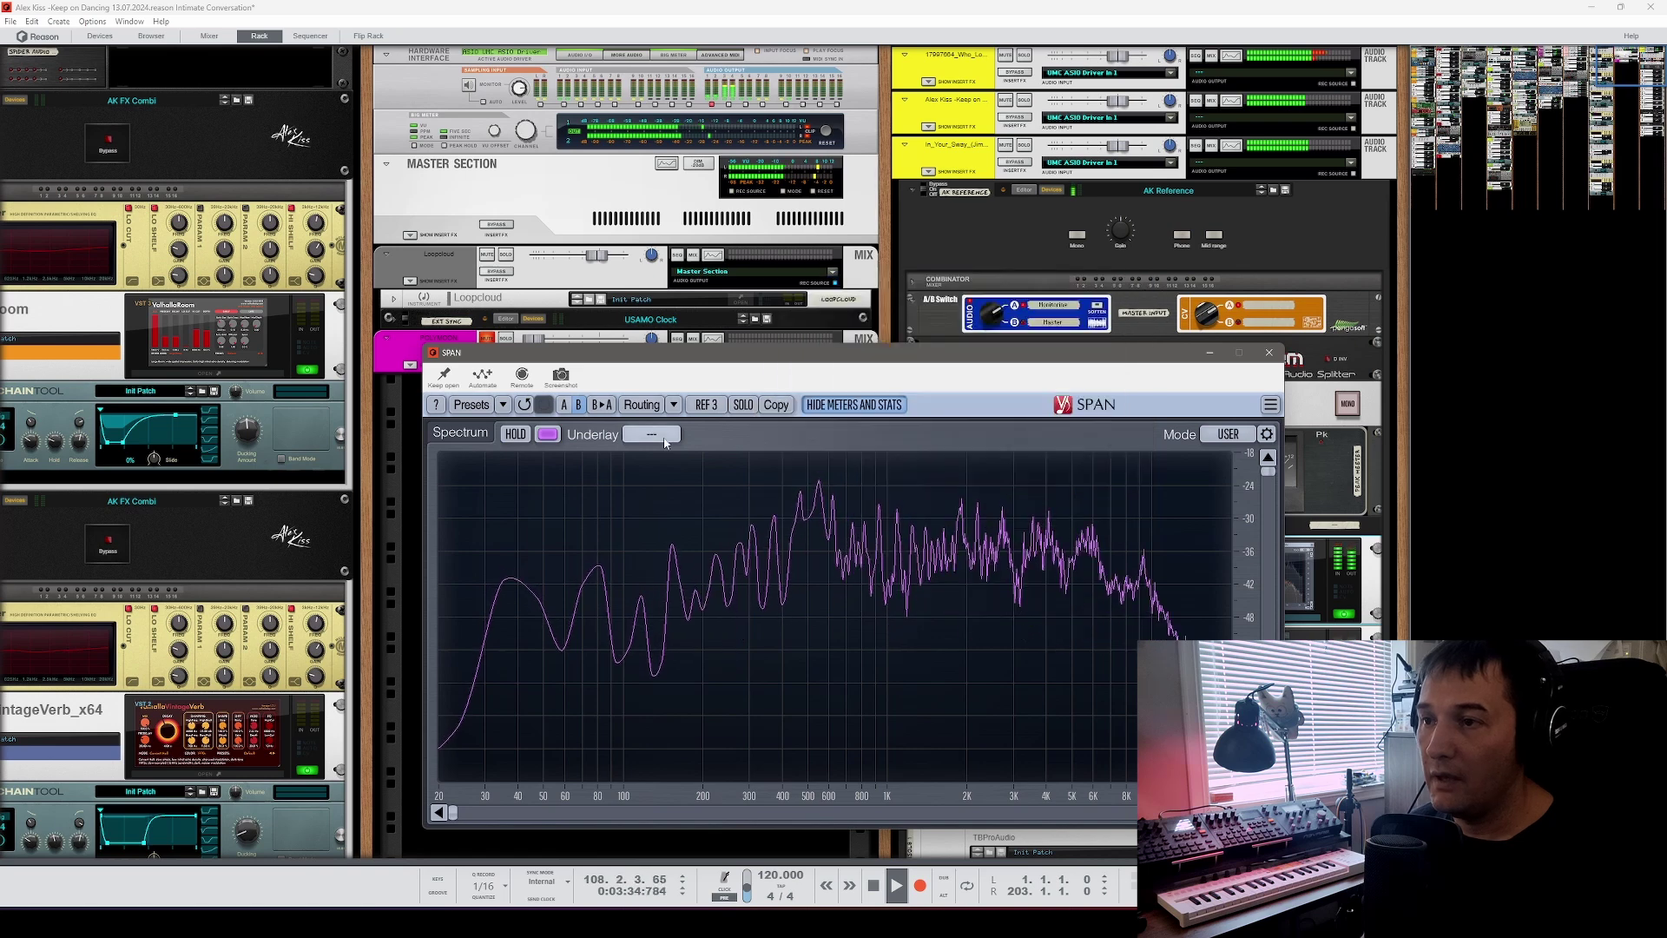
click(705, 405)
click(715, 428)
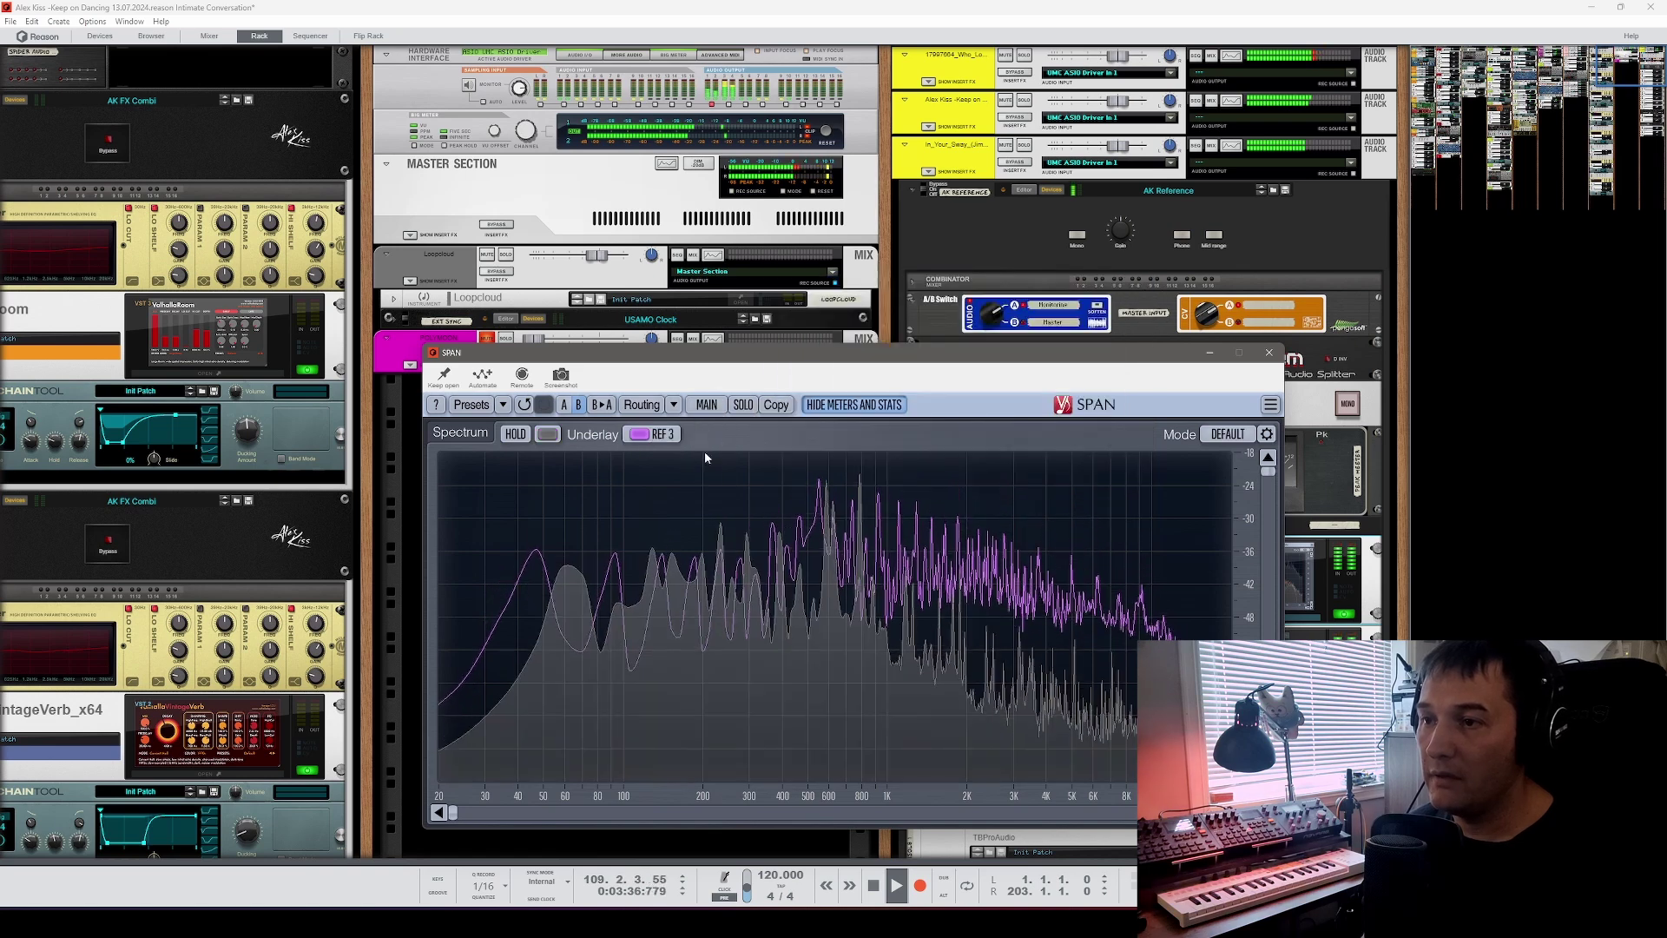
click(653, 434)
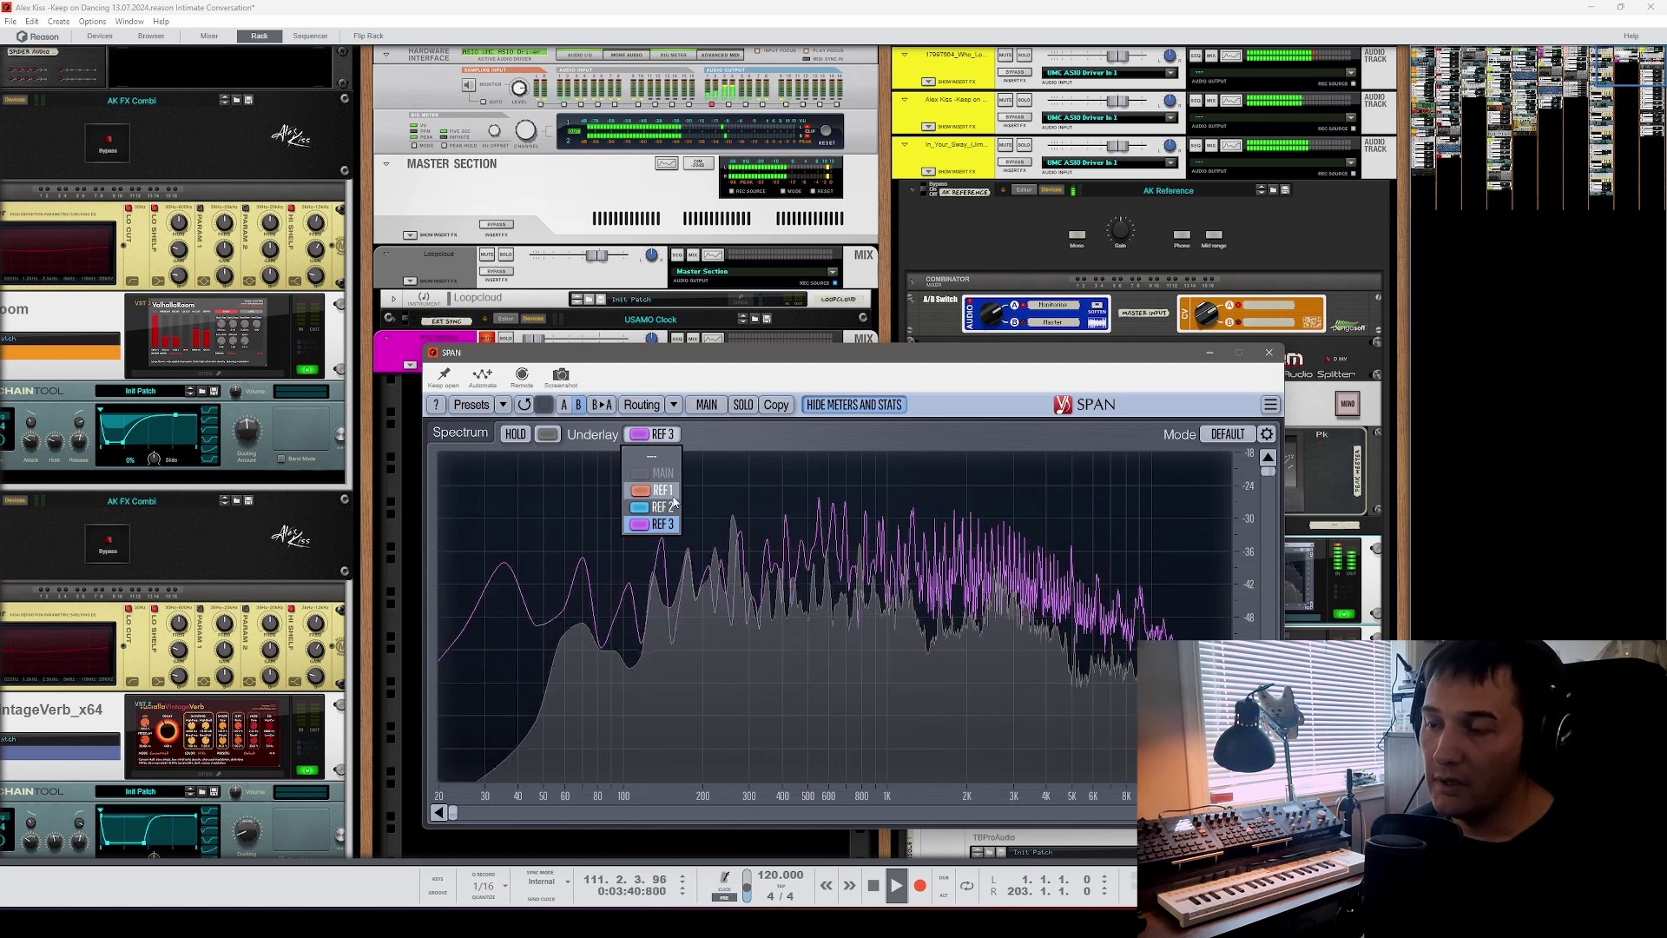
Step: Underlay REF 1, stop playback, then briefly play the B snapshot and stop
click(674, 495)
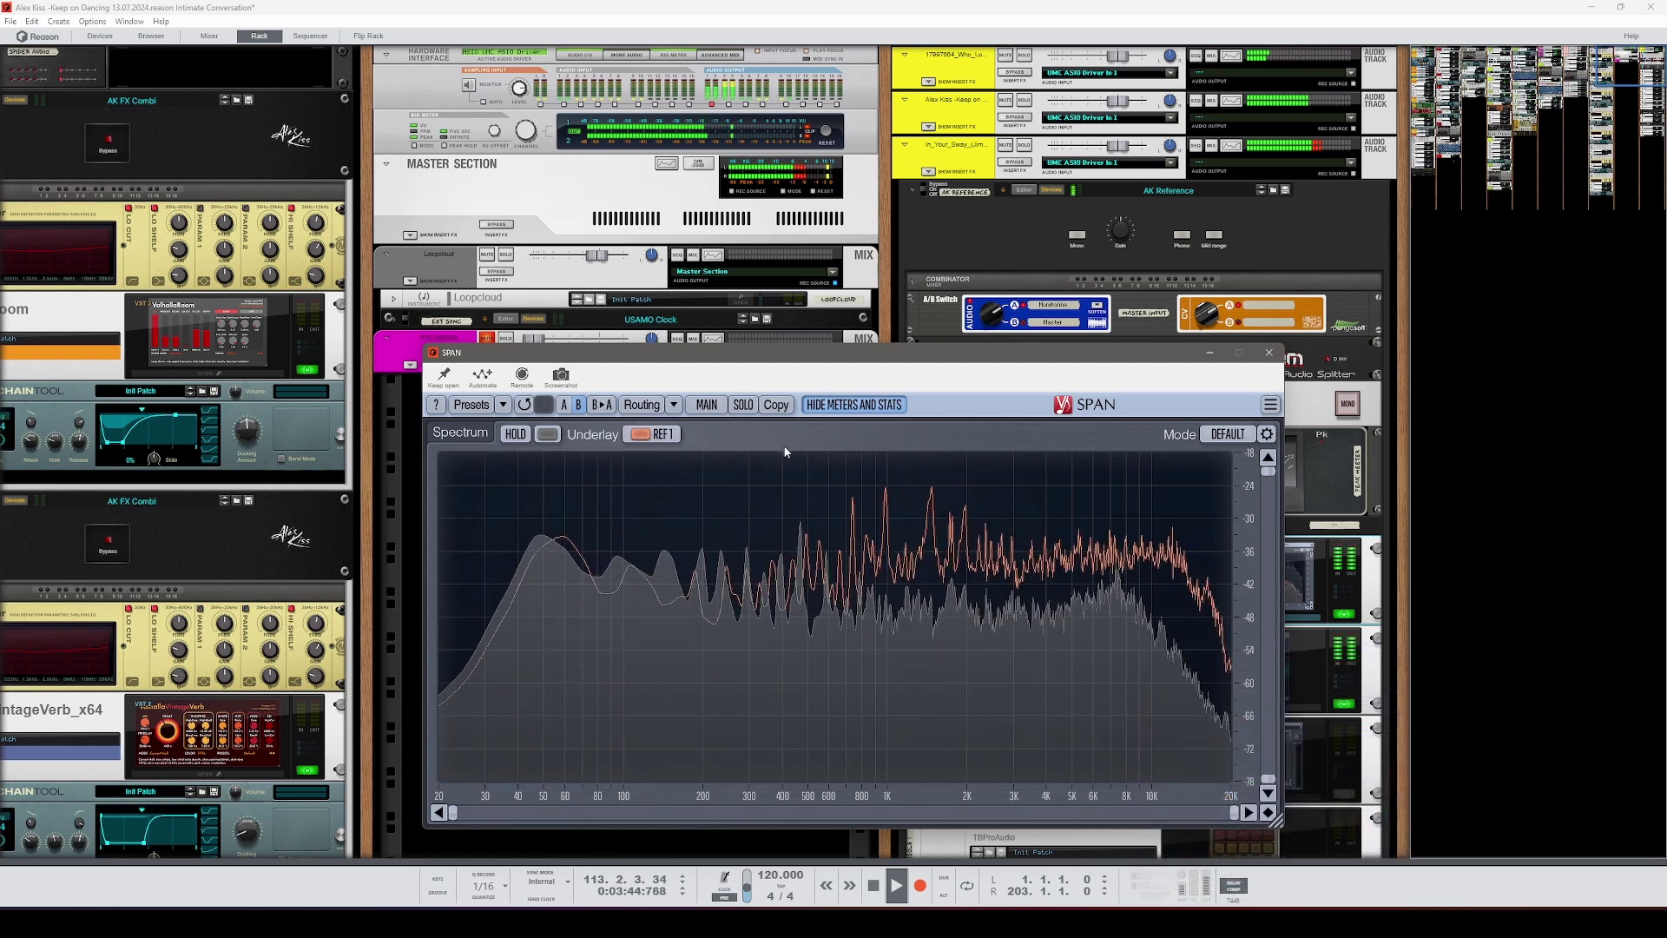
key(space)
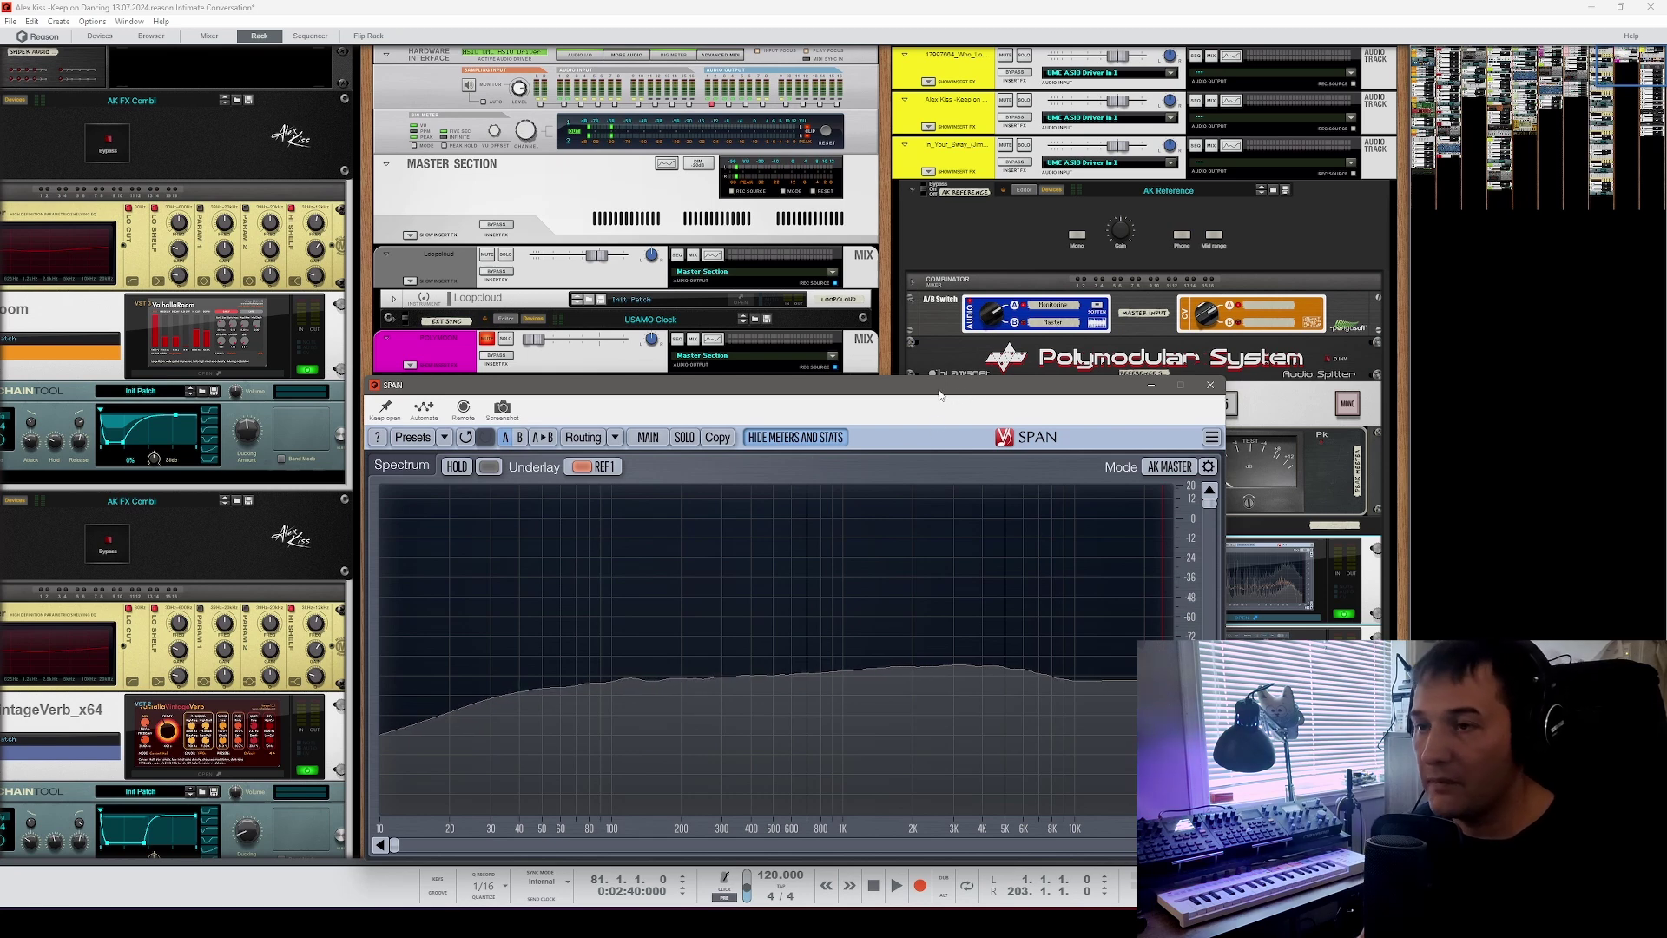
click(519, 437)
key(space)
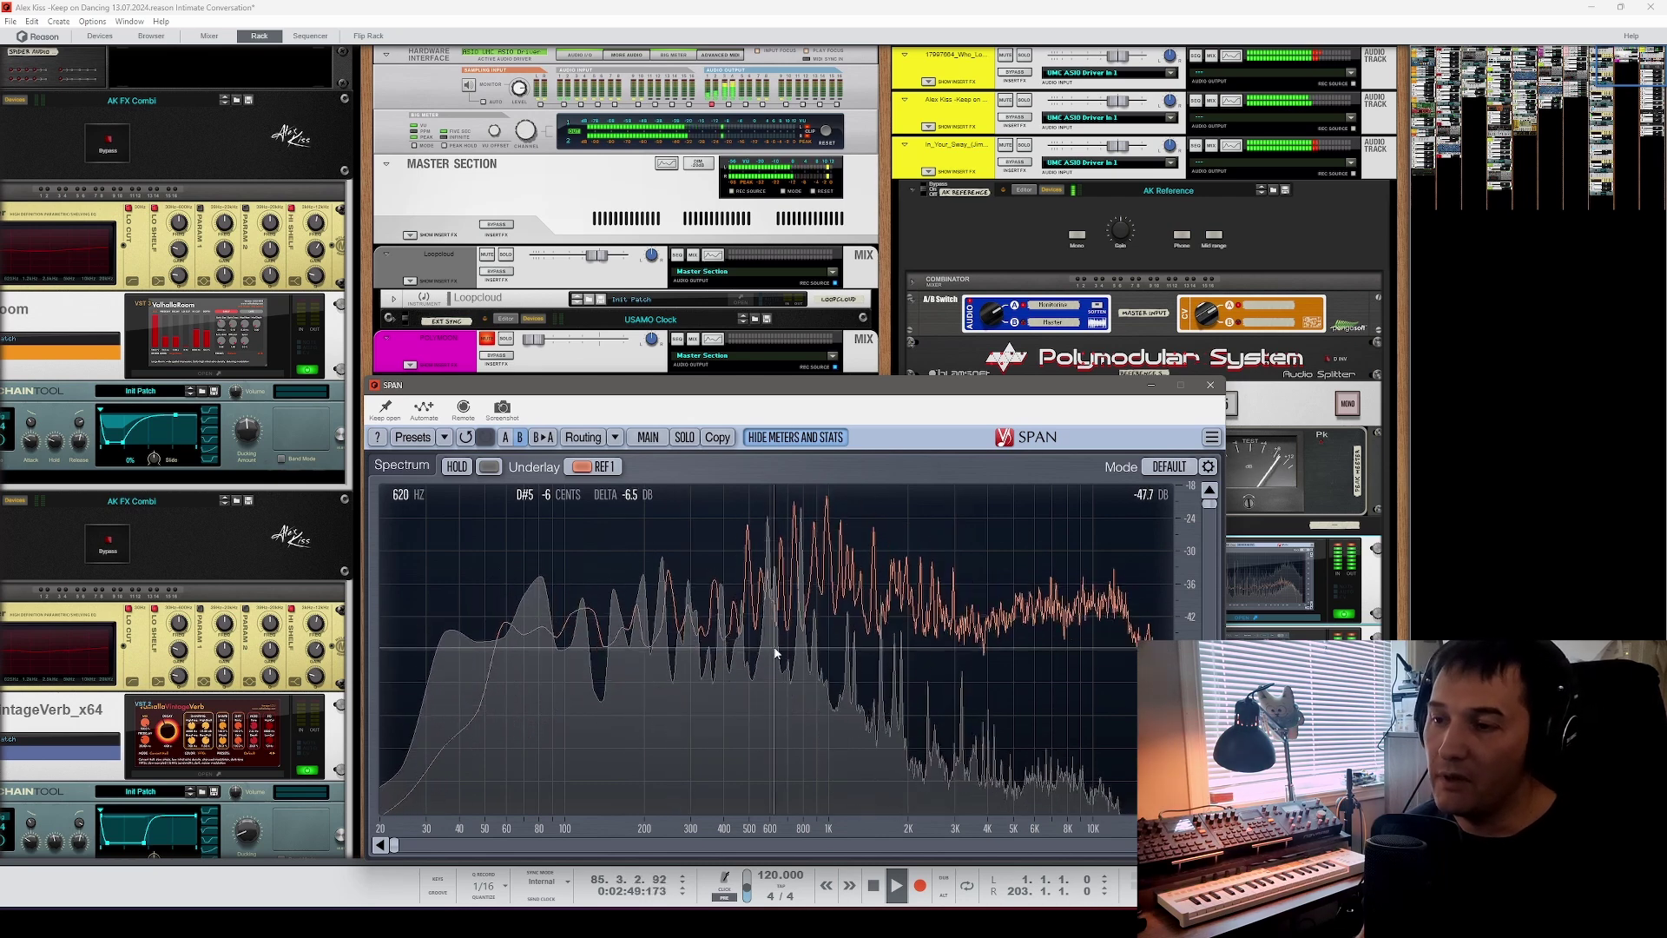
key(space)
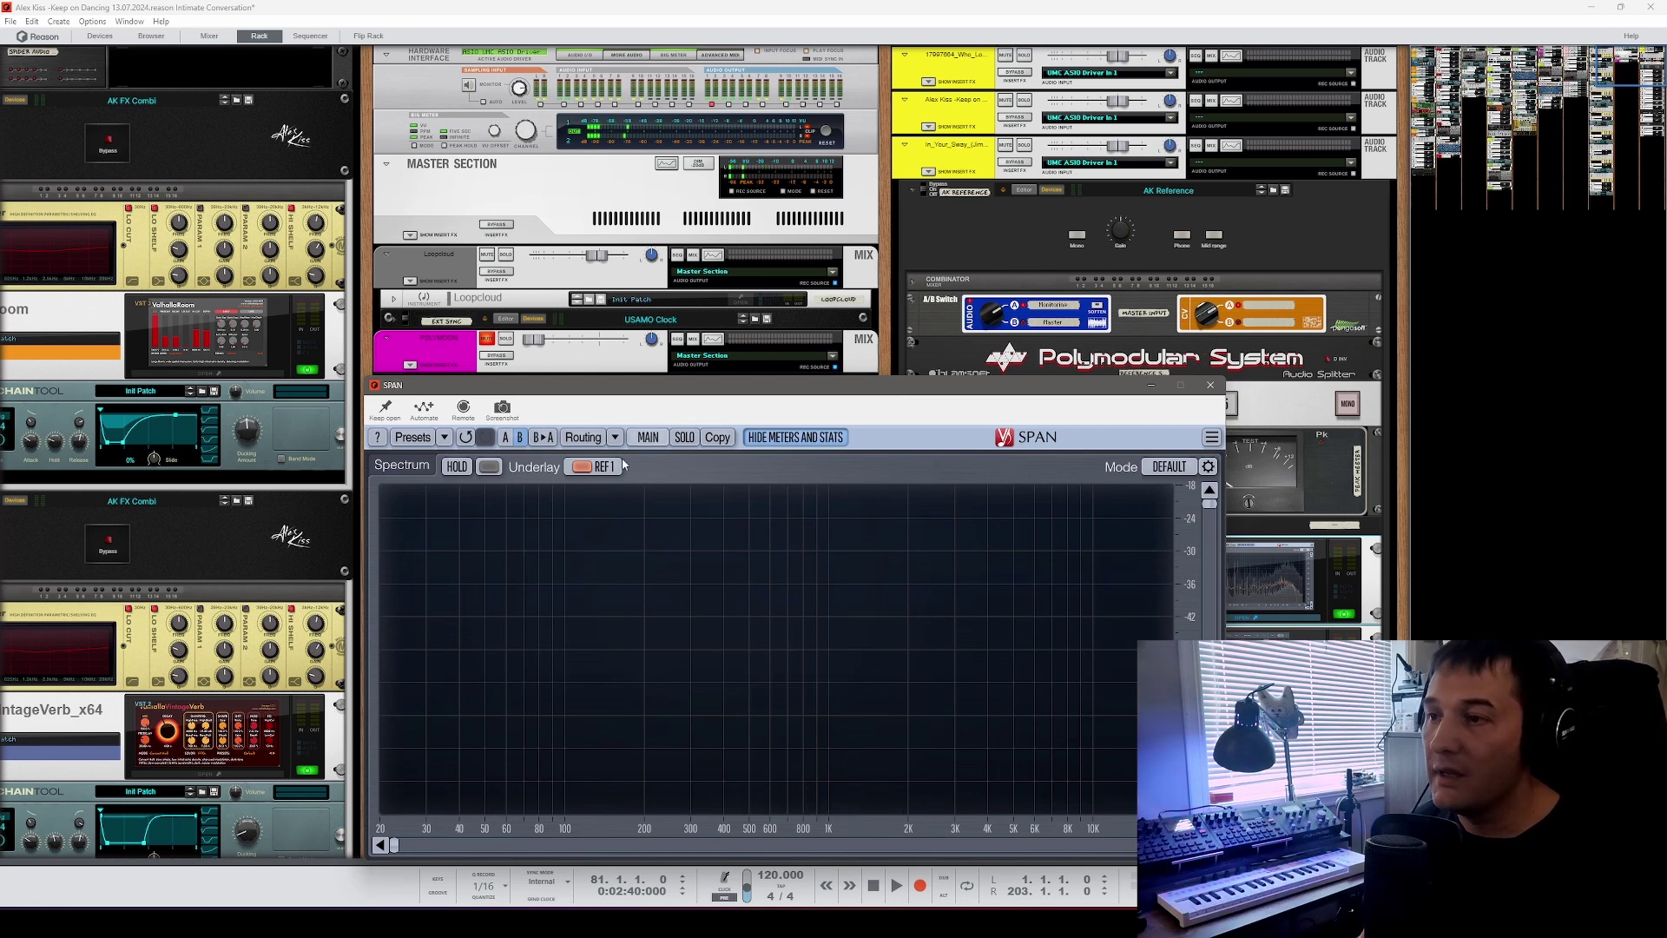
Step: Return SPAN to snapshot A with MAIN kept and open its spectrum mode settings
click(507, 438)
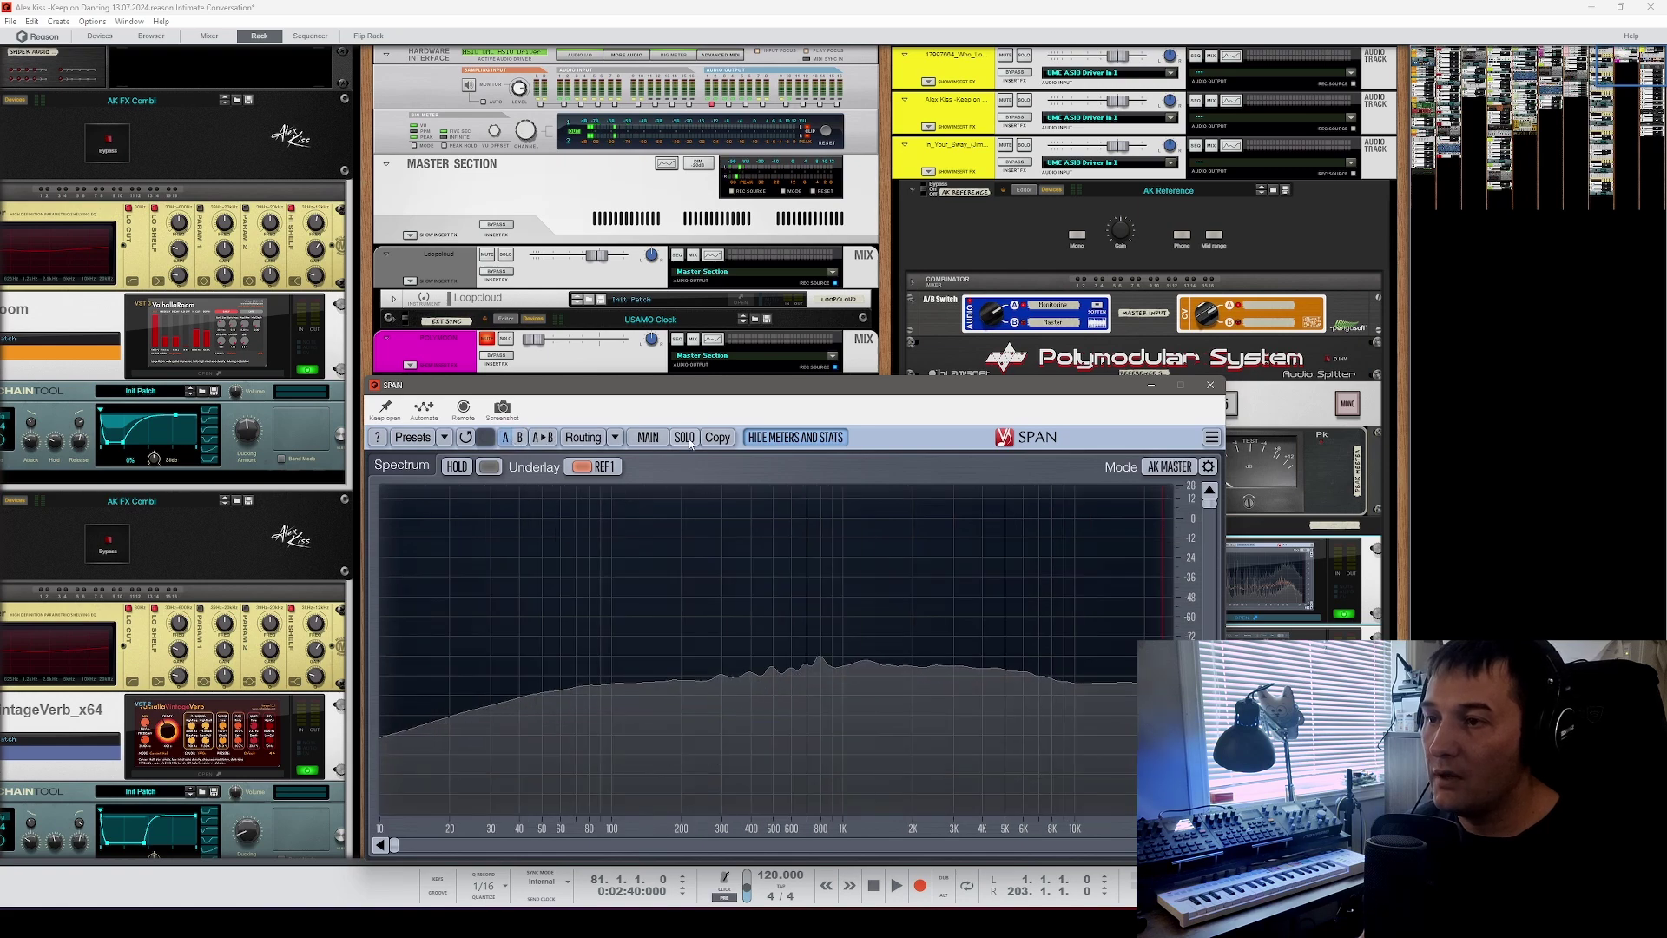
click(647, 438)
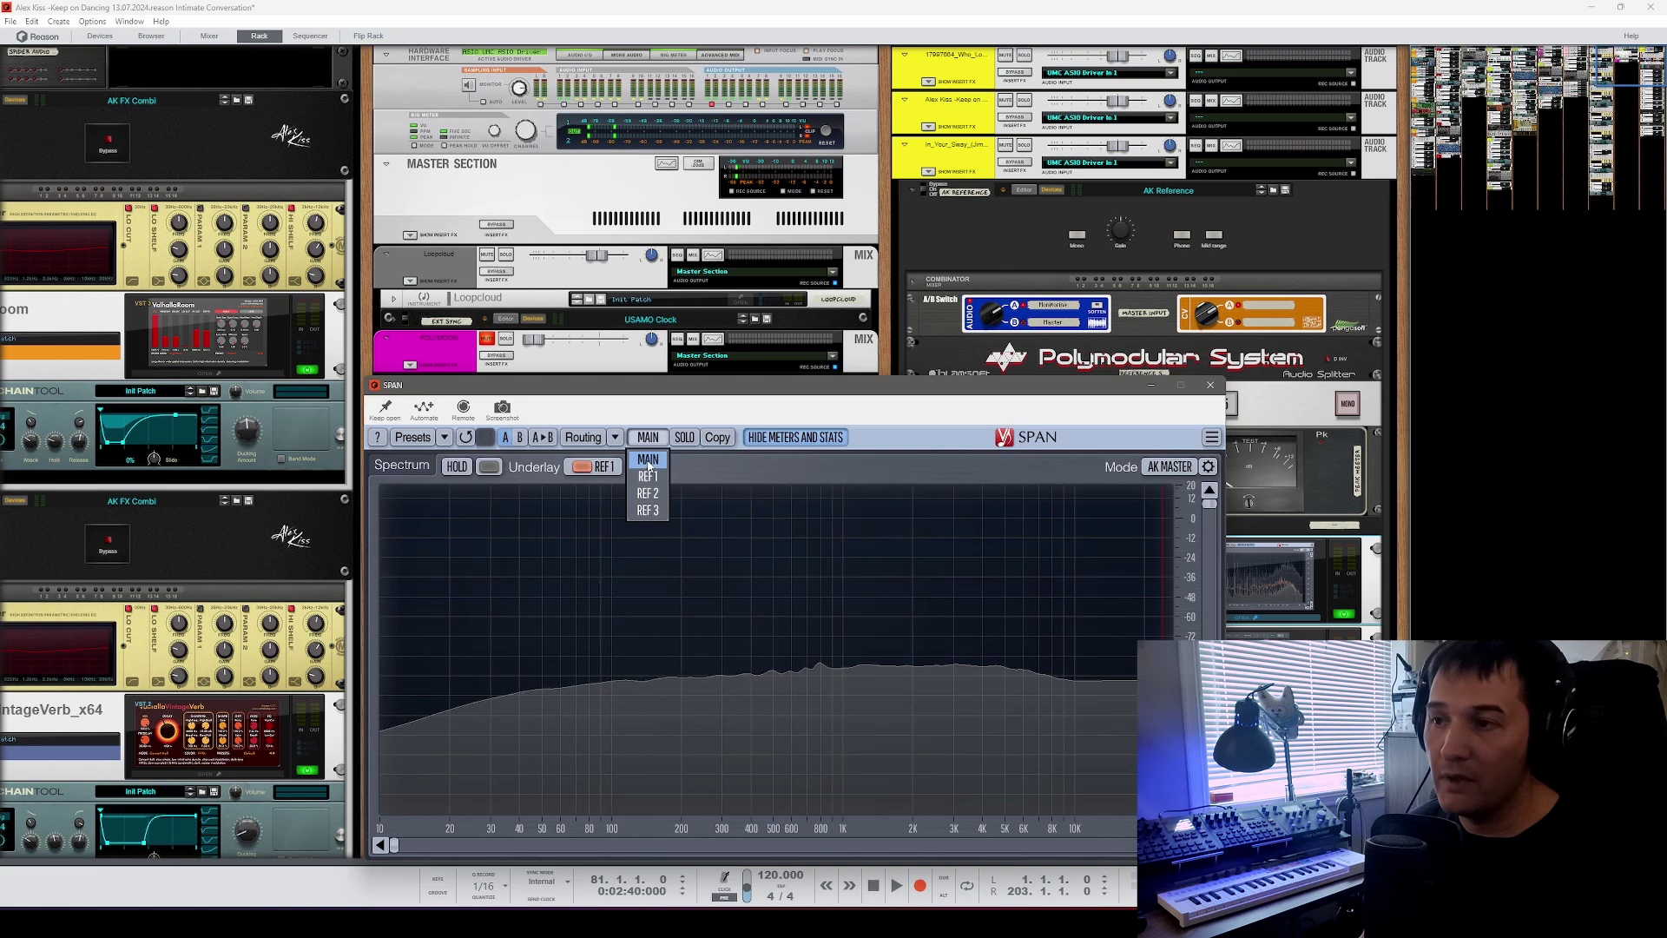
click(647, 460)
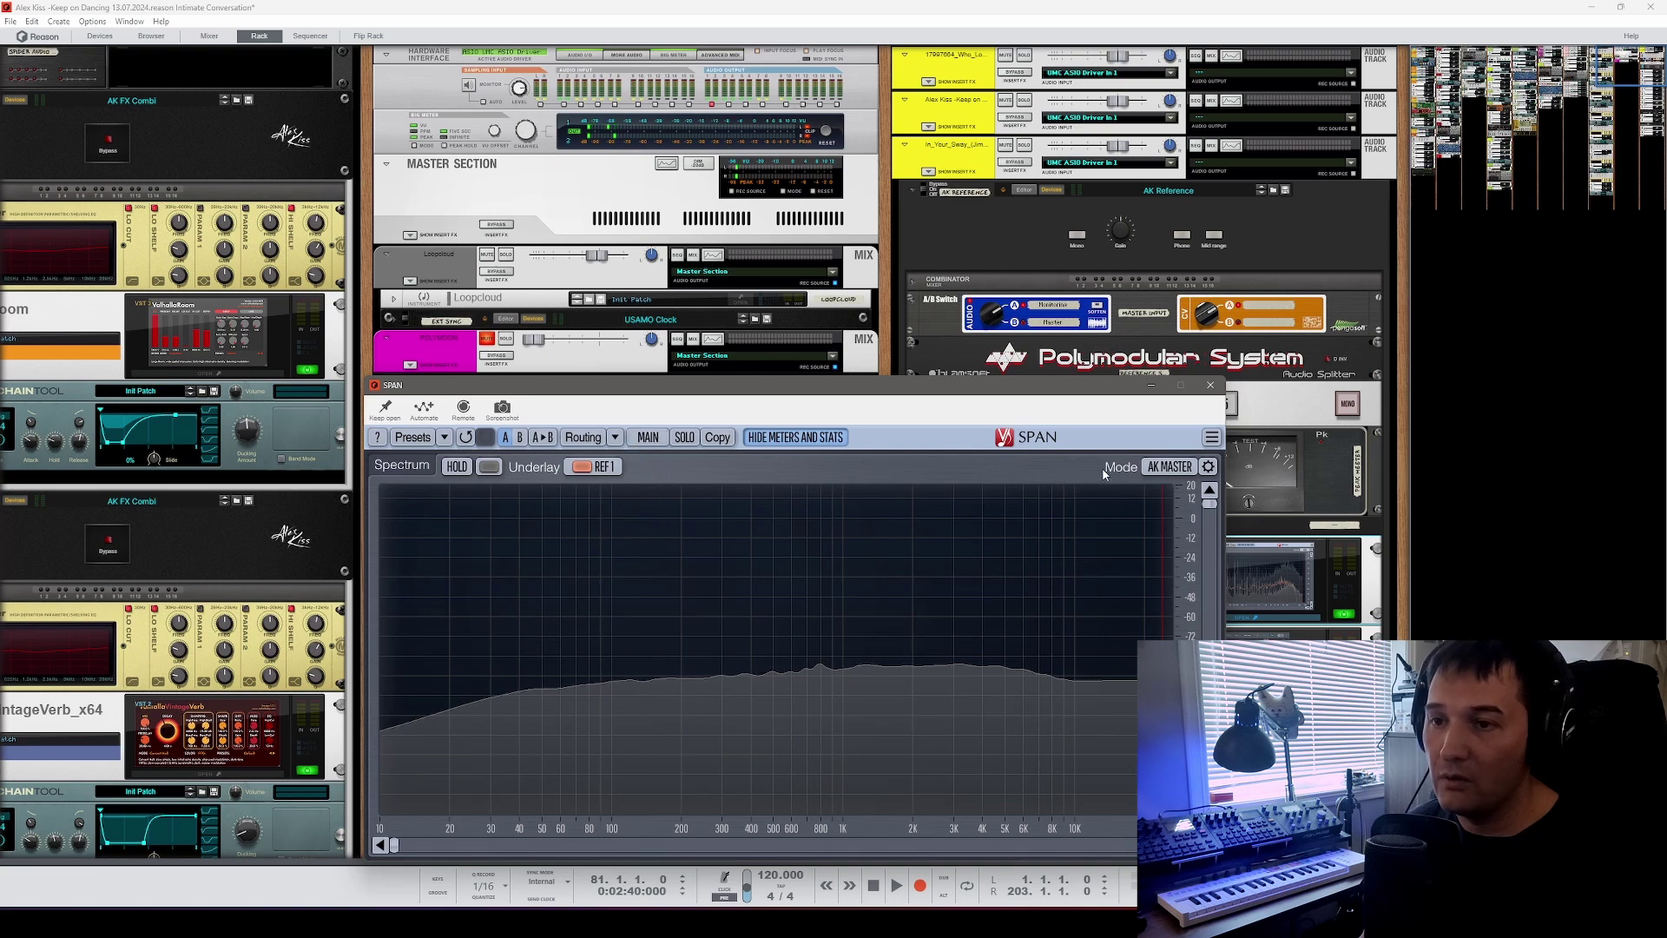
click(1209, 467)
Step: Keep the AK Master spectrum mode's block size at 8192
drag(975, 357, 985, 350)
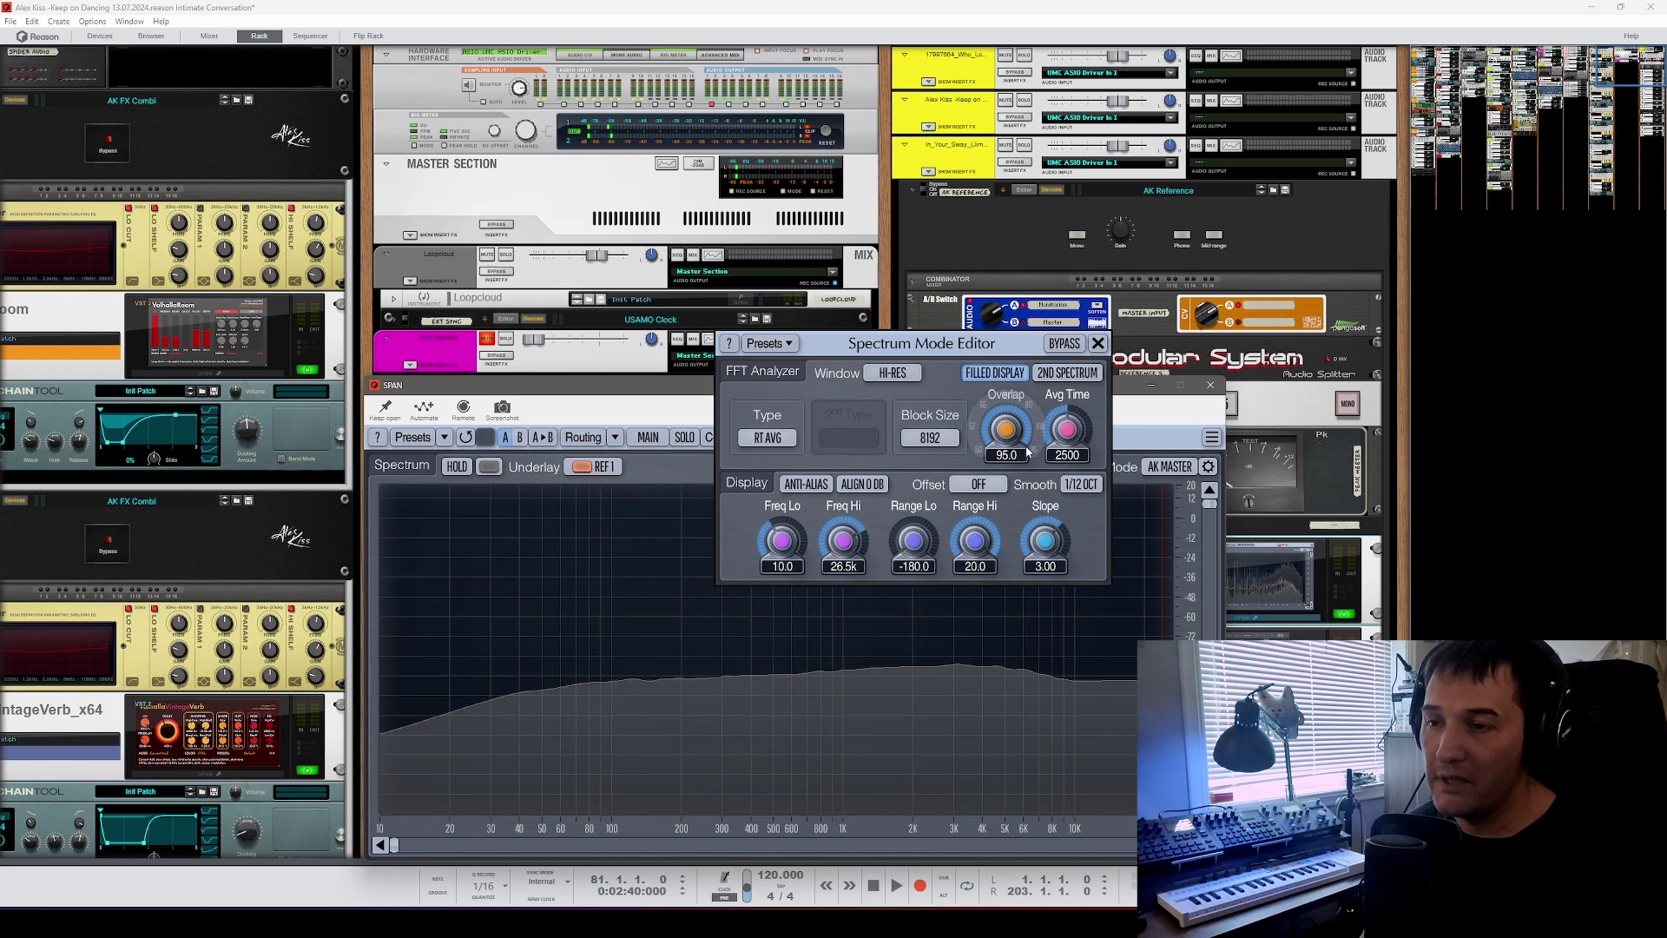
click(935, 440)
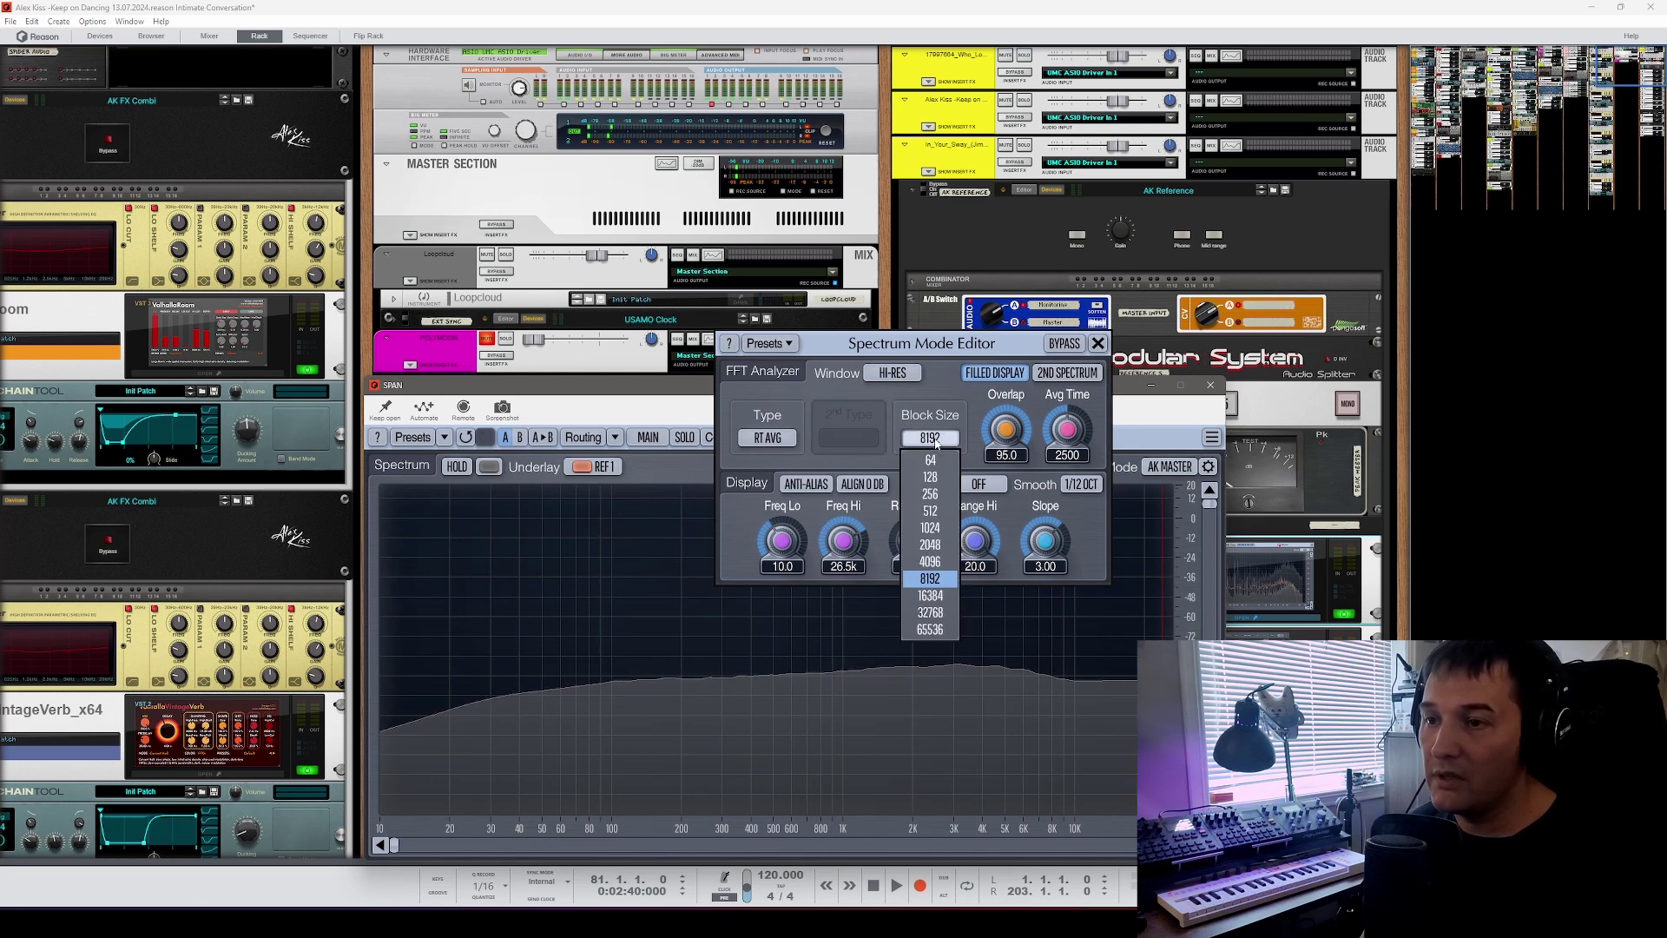
click(935, 570)
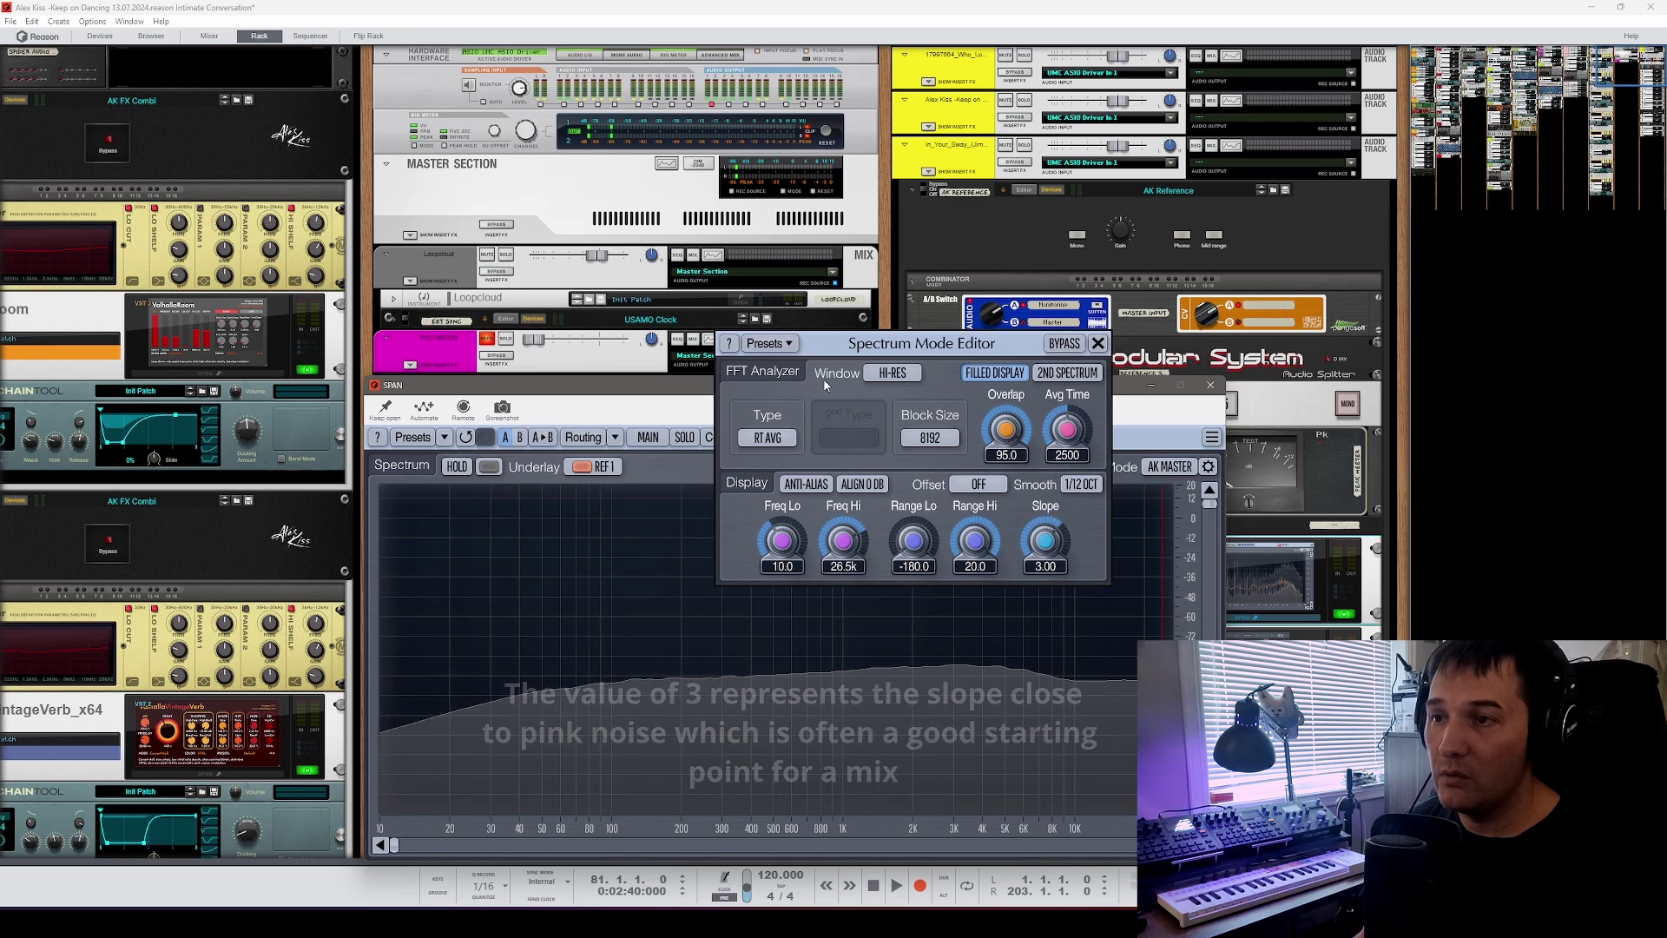
Step: Close the Spectrum Mode Editor to return to the AK MASTER spectrum view with REF 1 underlay
click(764, 343)
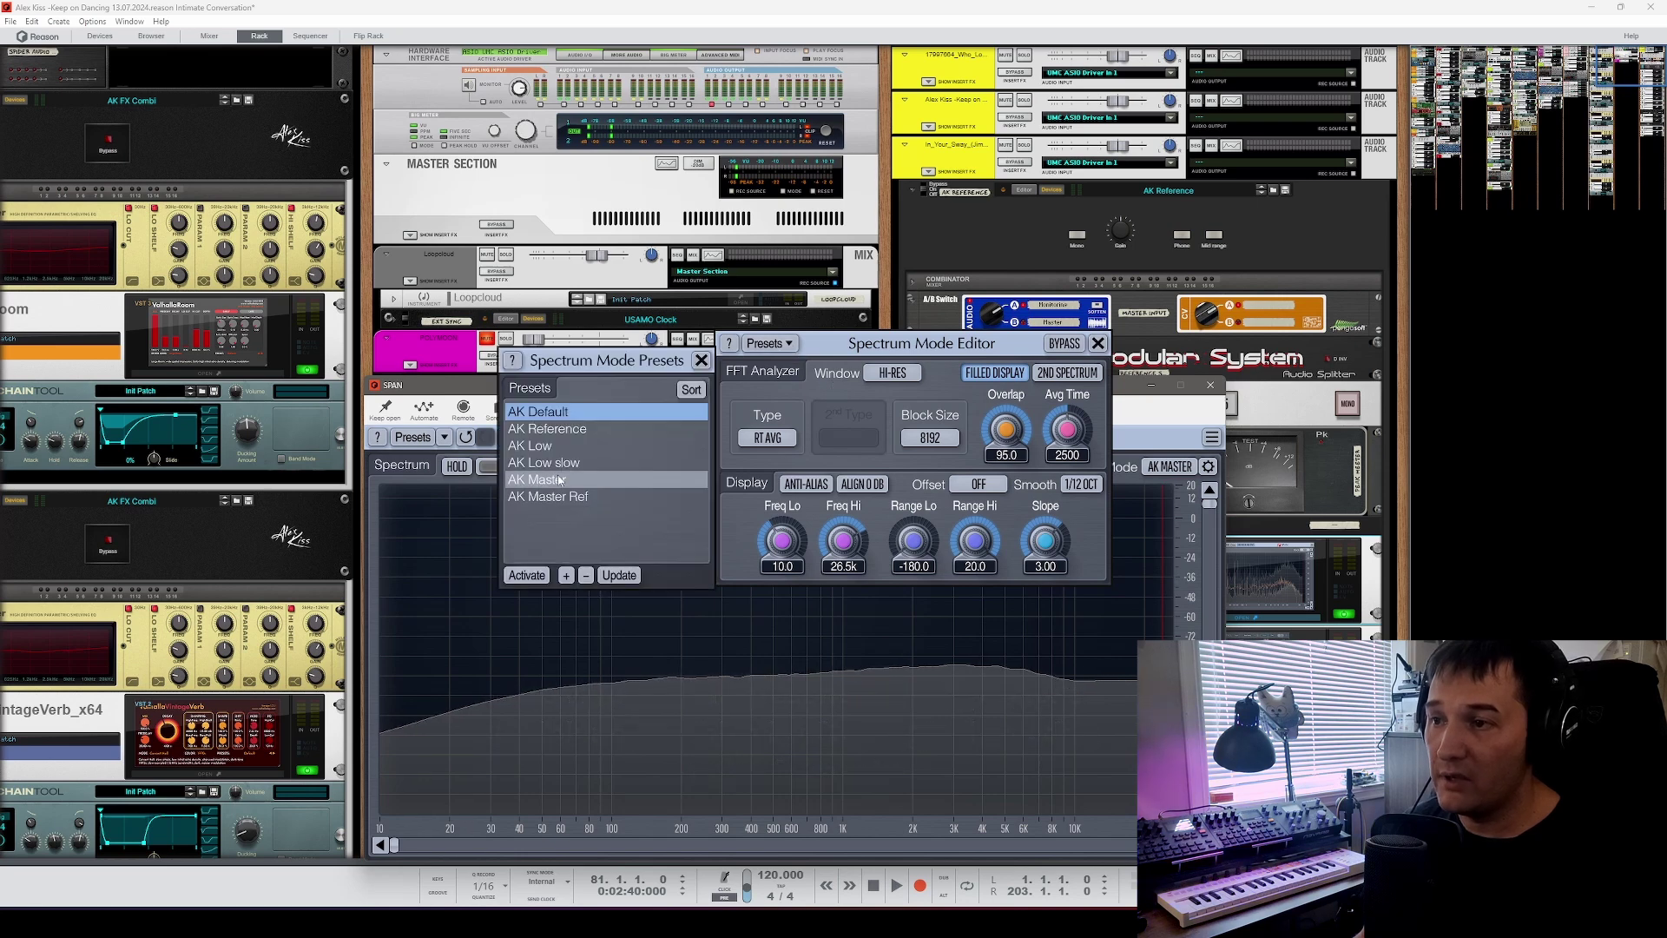
click(702, 360)
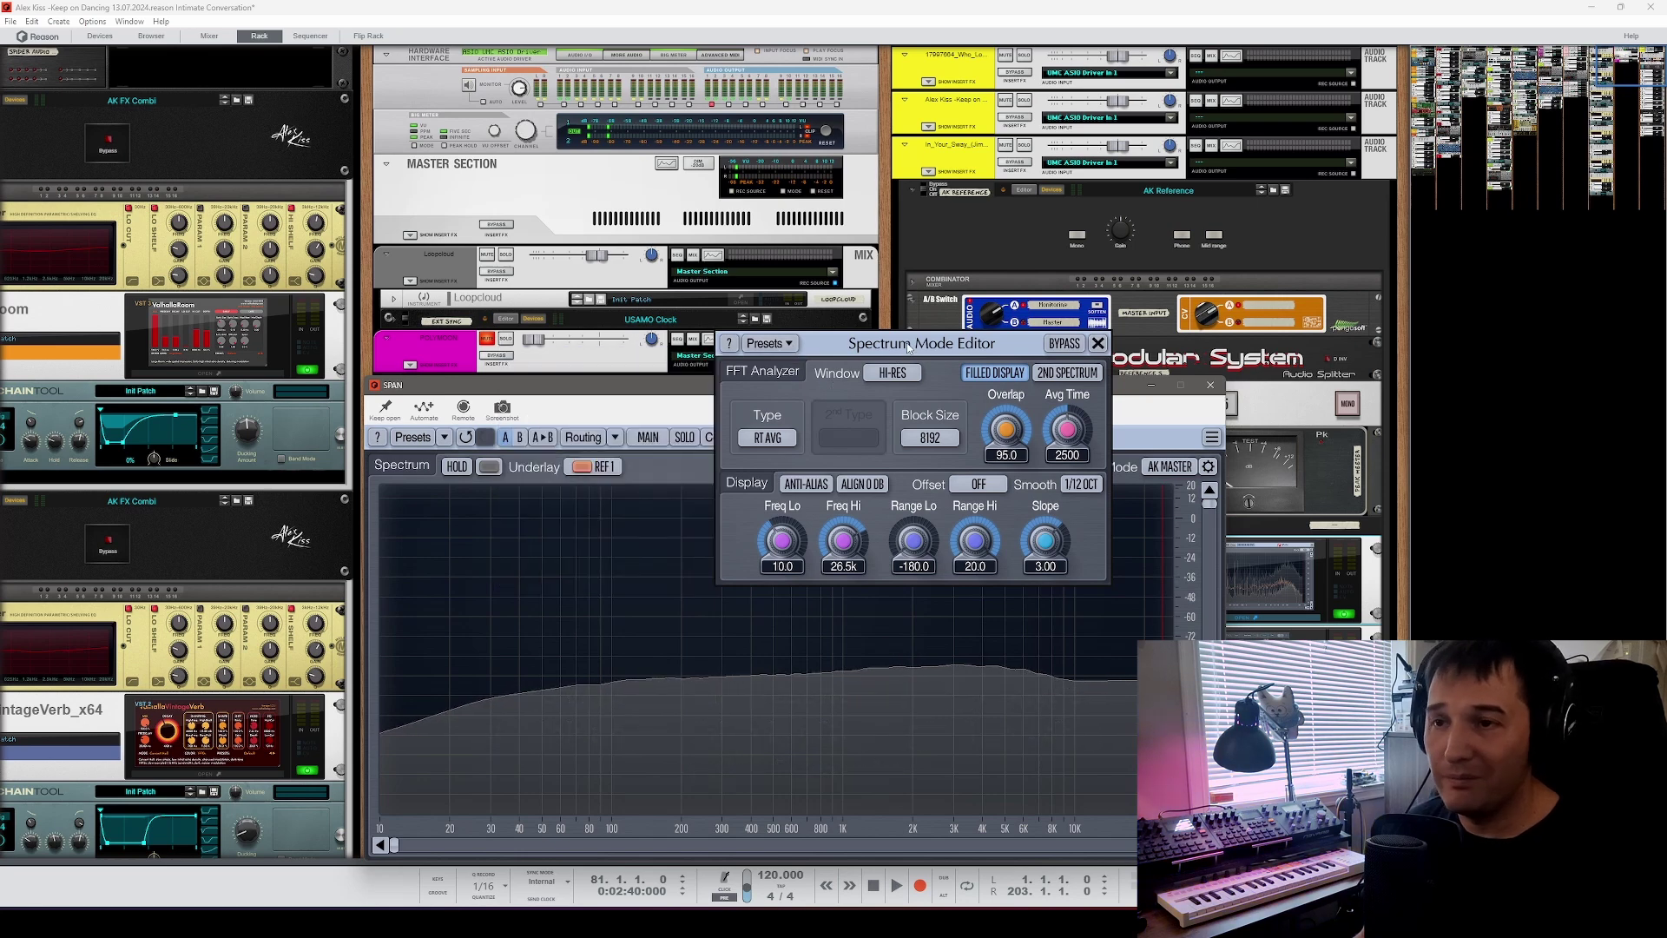
drag(908, 347, 892, 395)
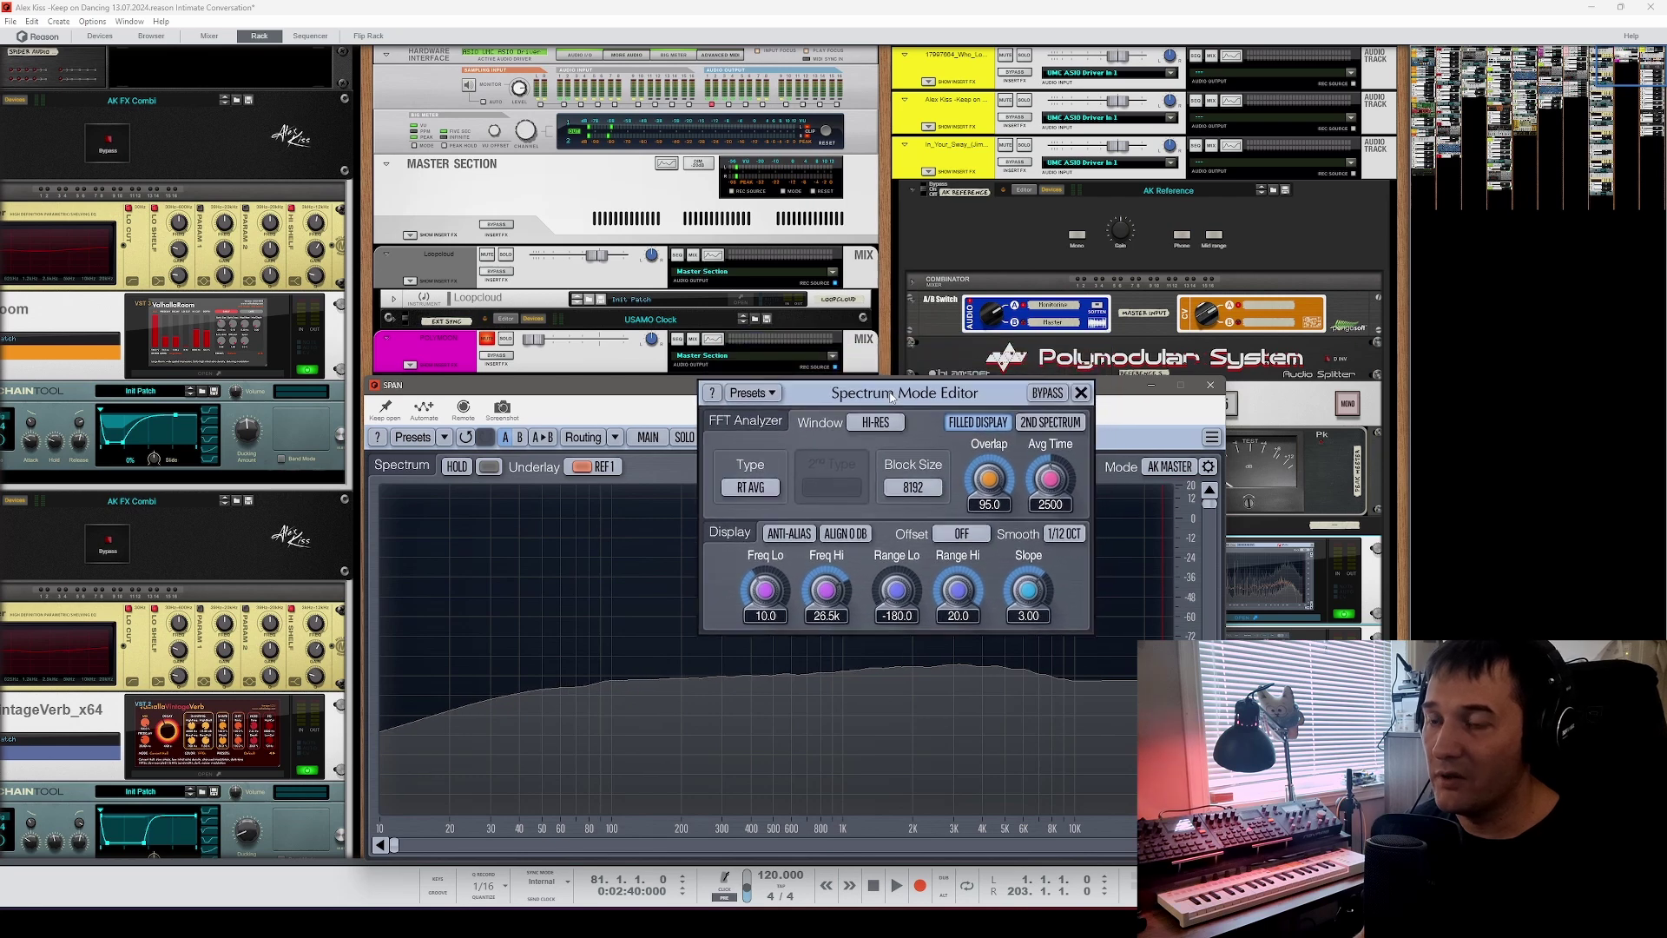
click(751, 392)
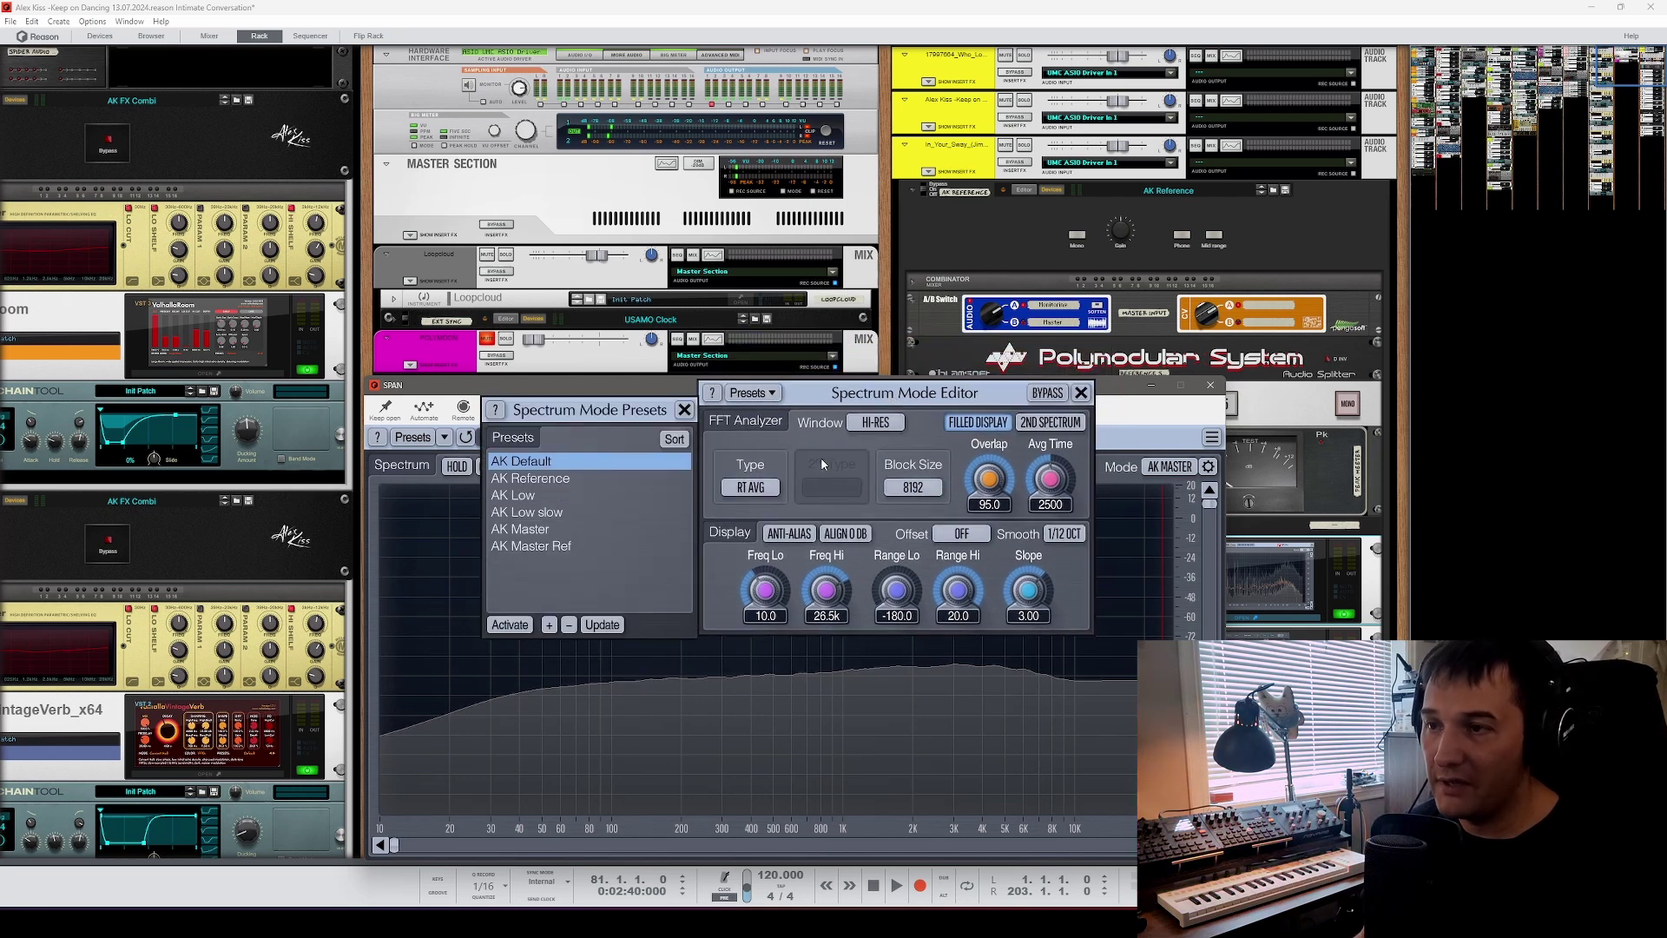
click(684, 409)
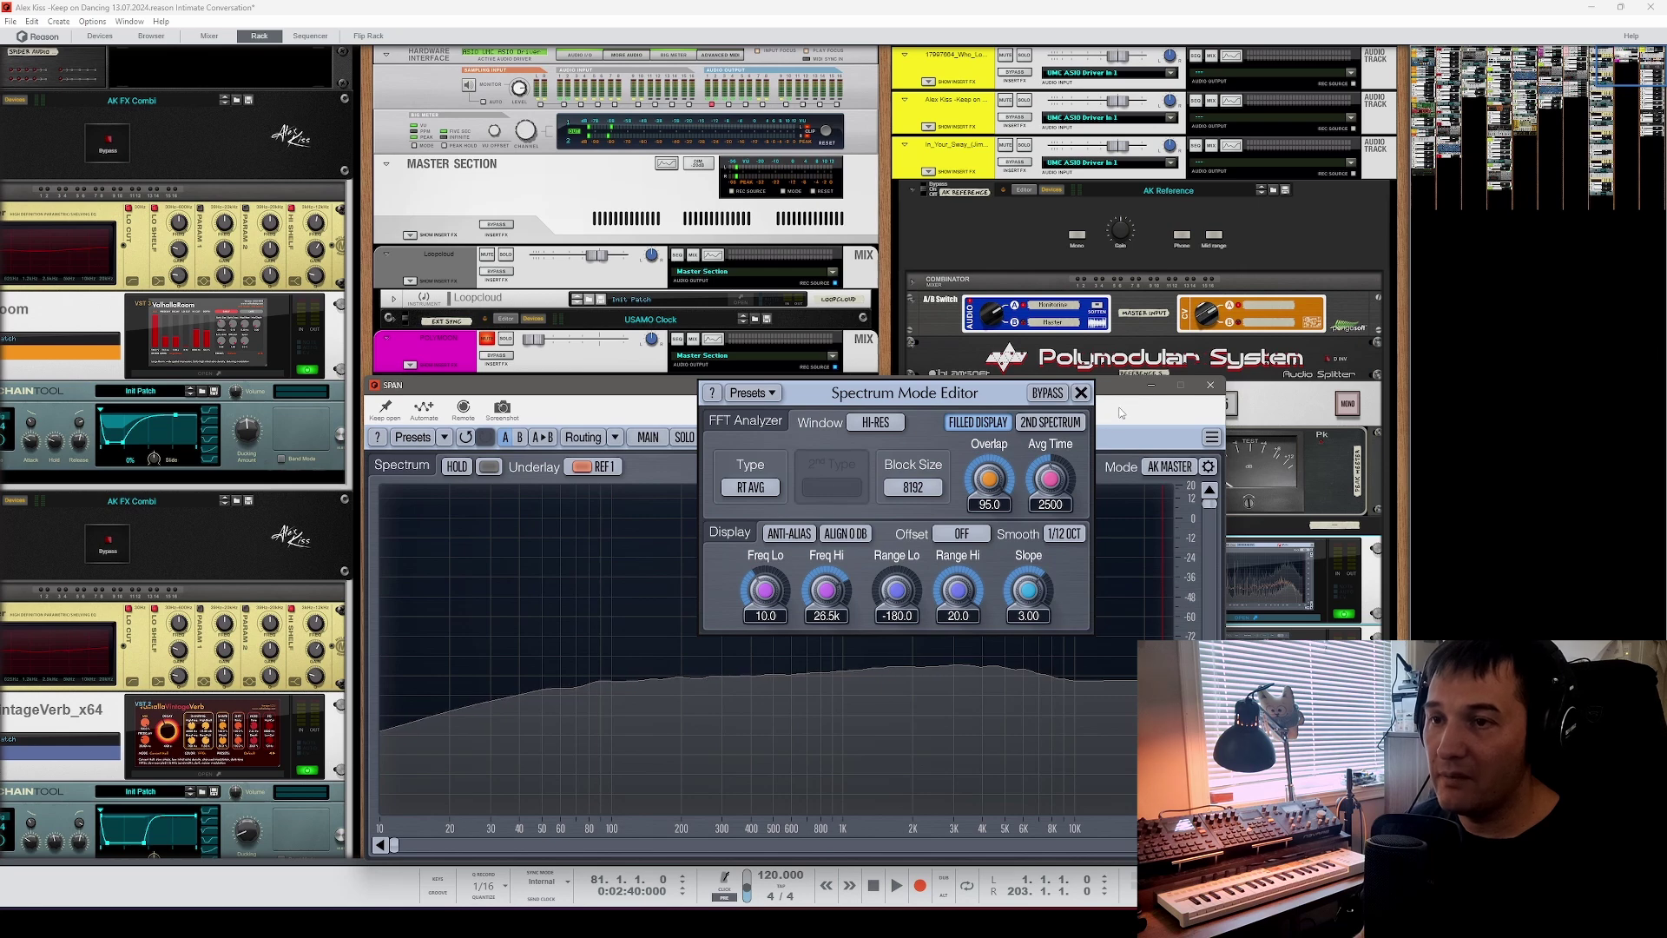
click(1081, 392)
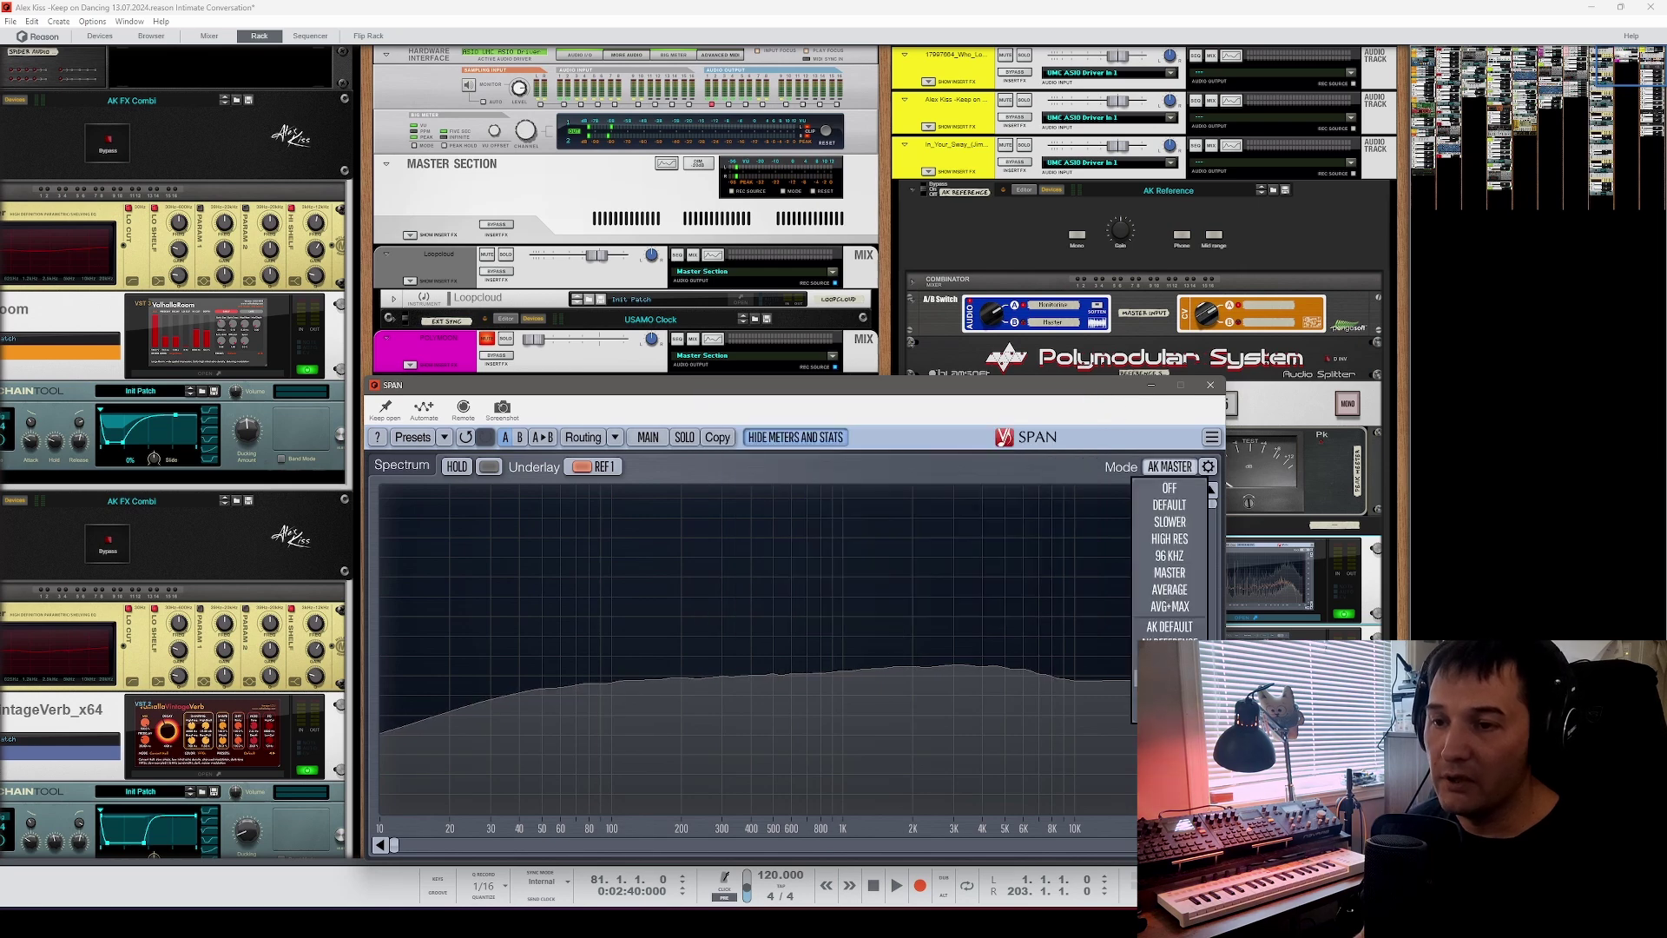
click(649, 438)
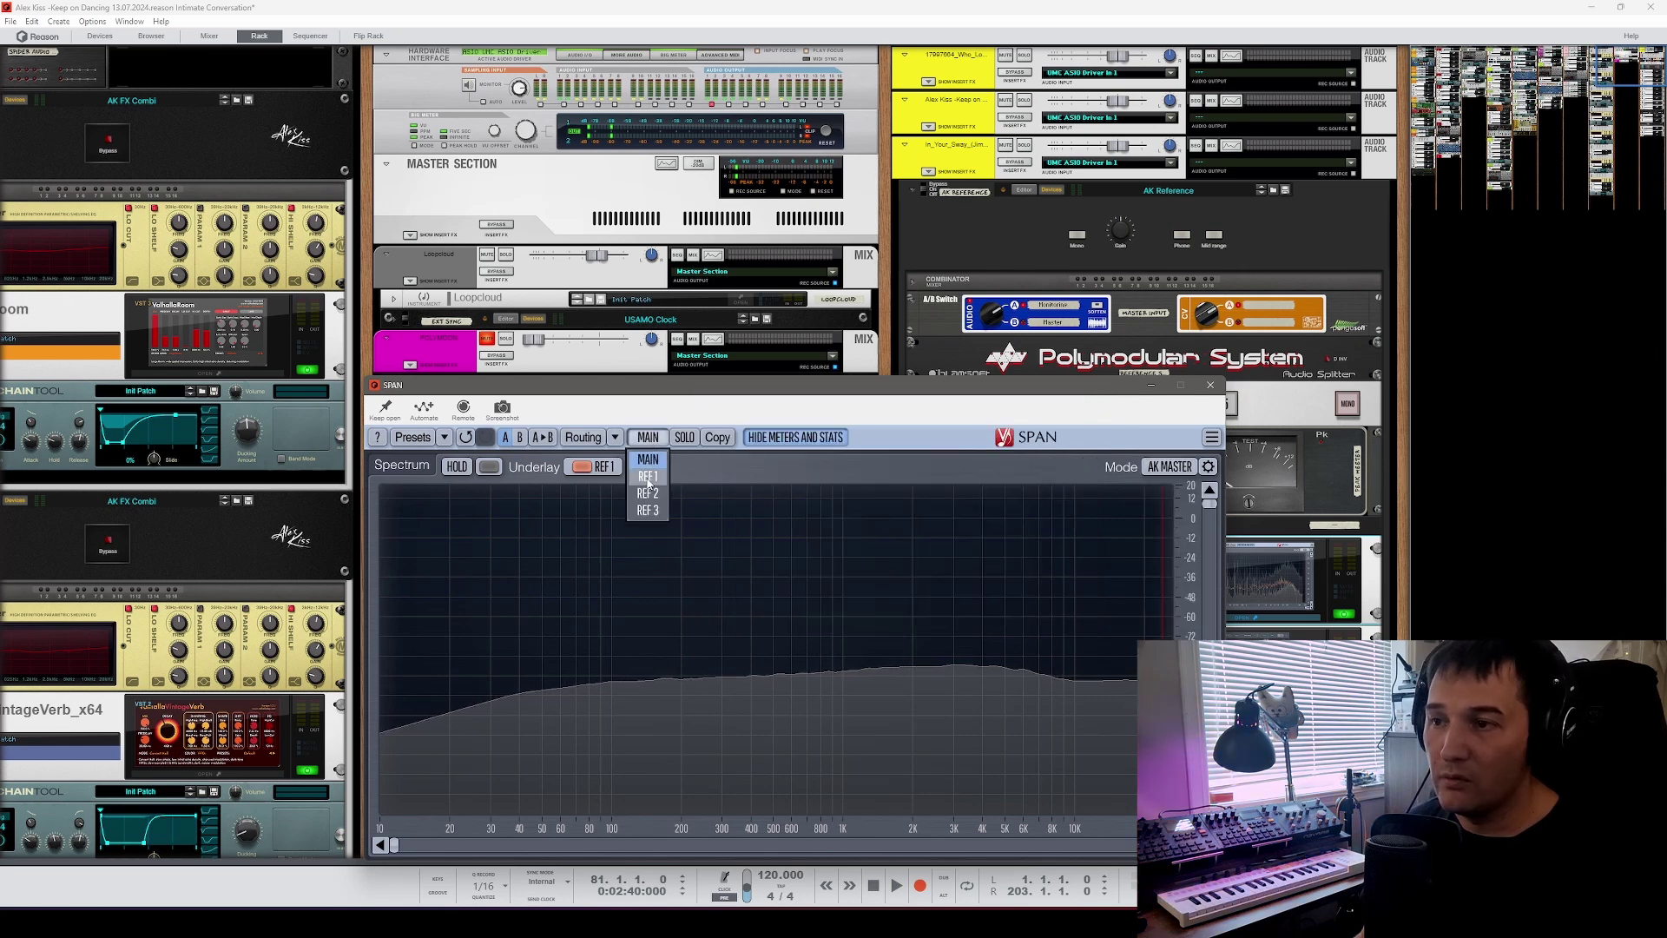
Step: Switch the analyser to REF 1 and turn off FILLED DISPLAY in its spectrum mode editor
click(647, 476)
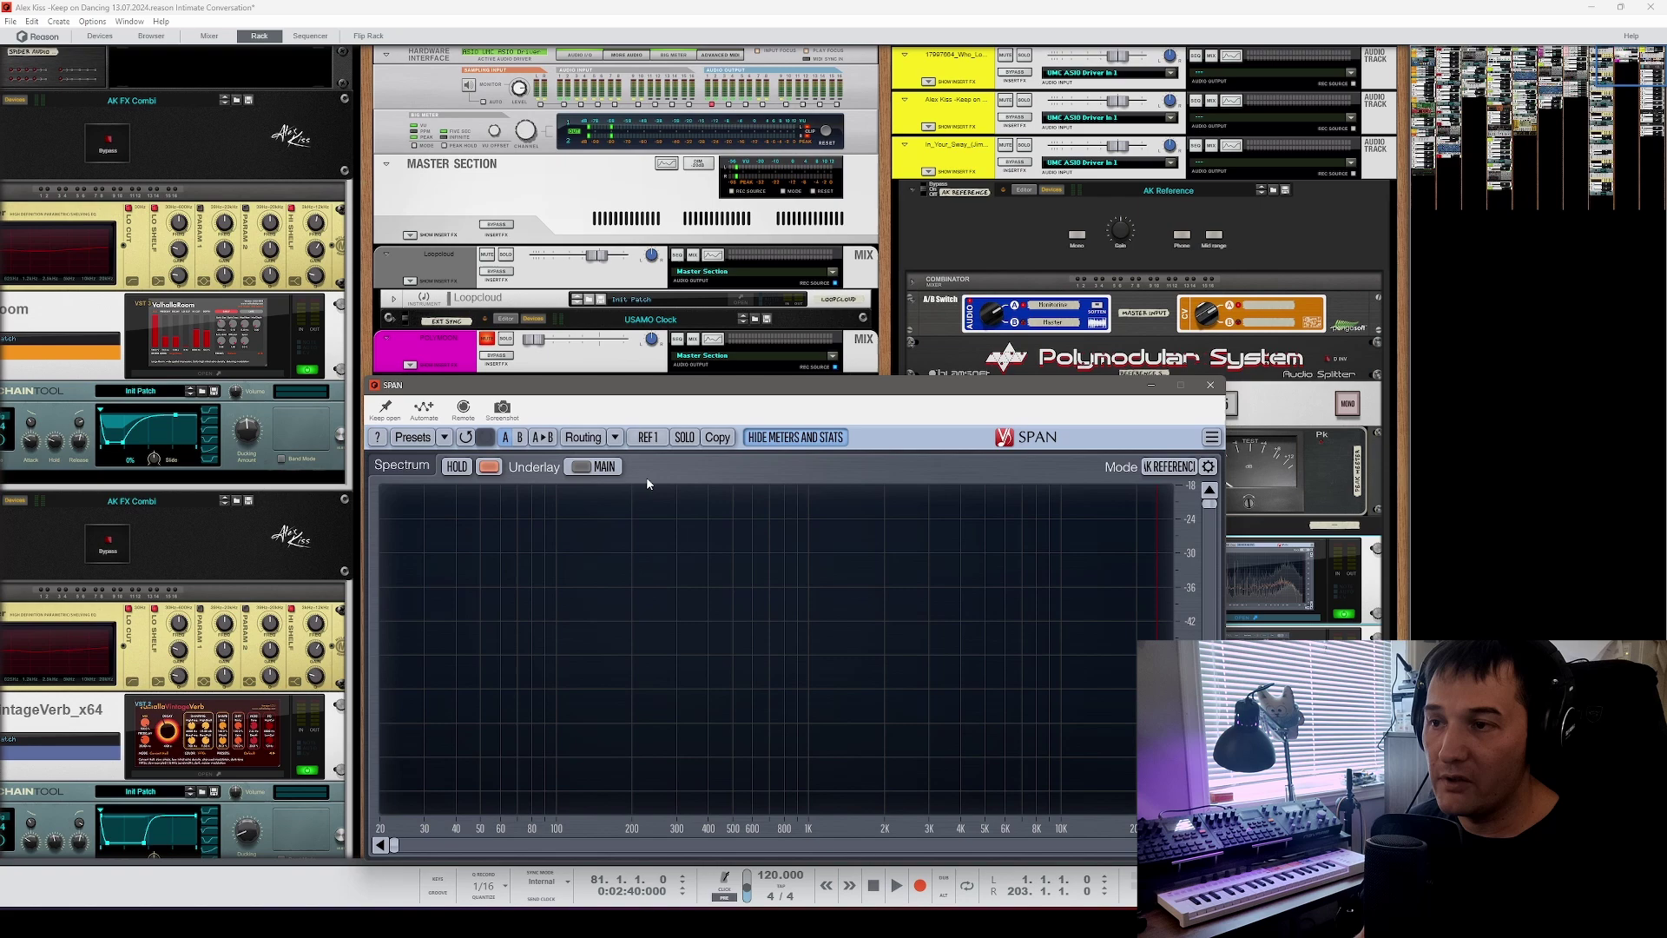
click(1208, 467)
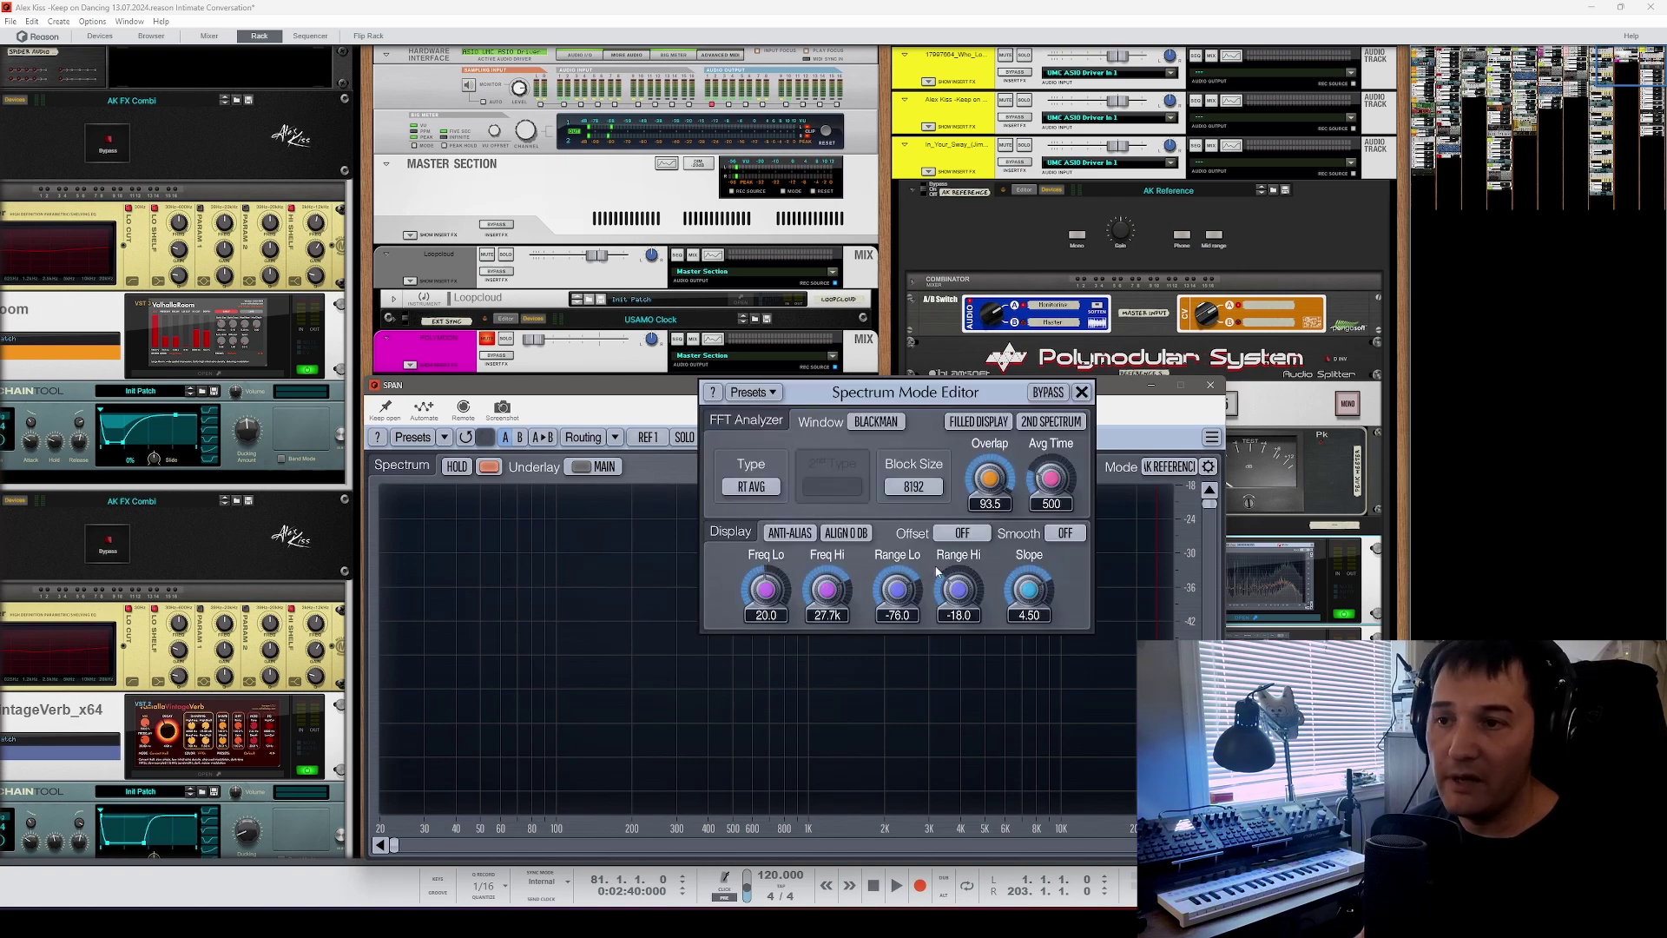
click(982, 423)
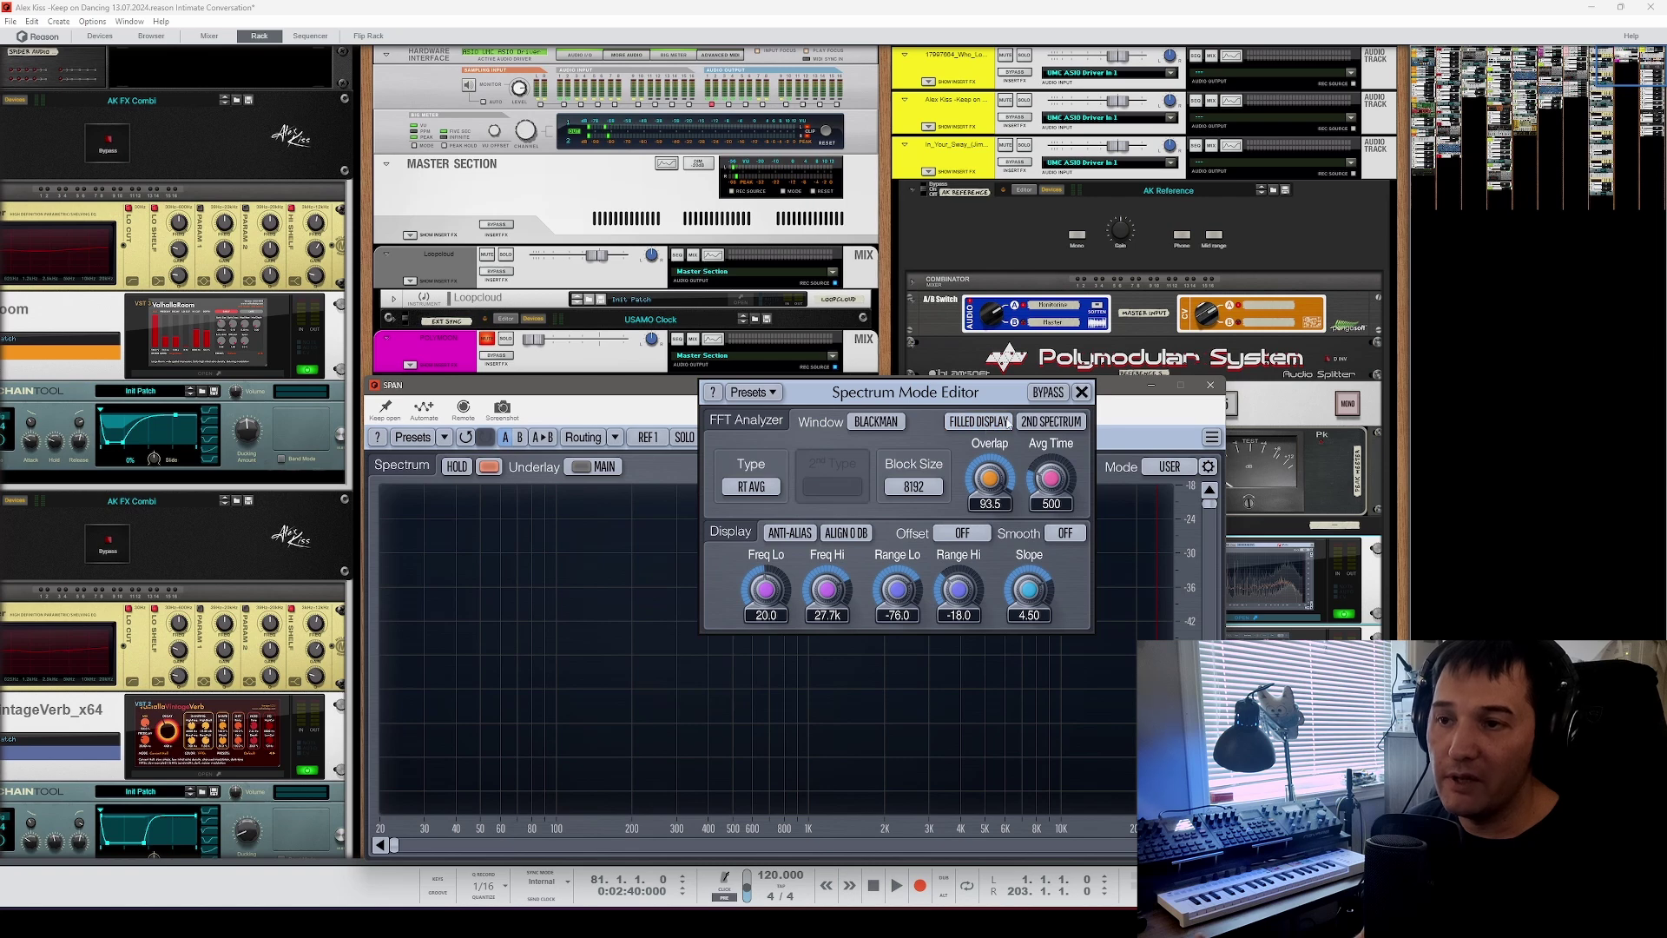
click(749, 392)
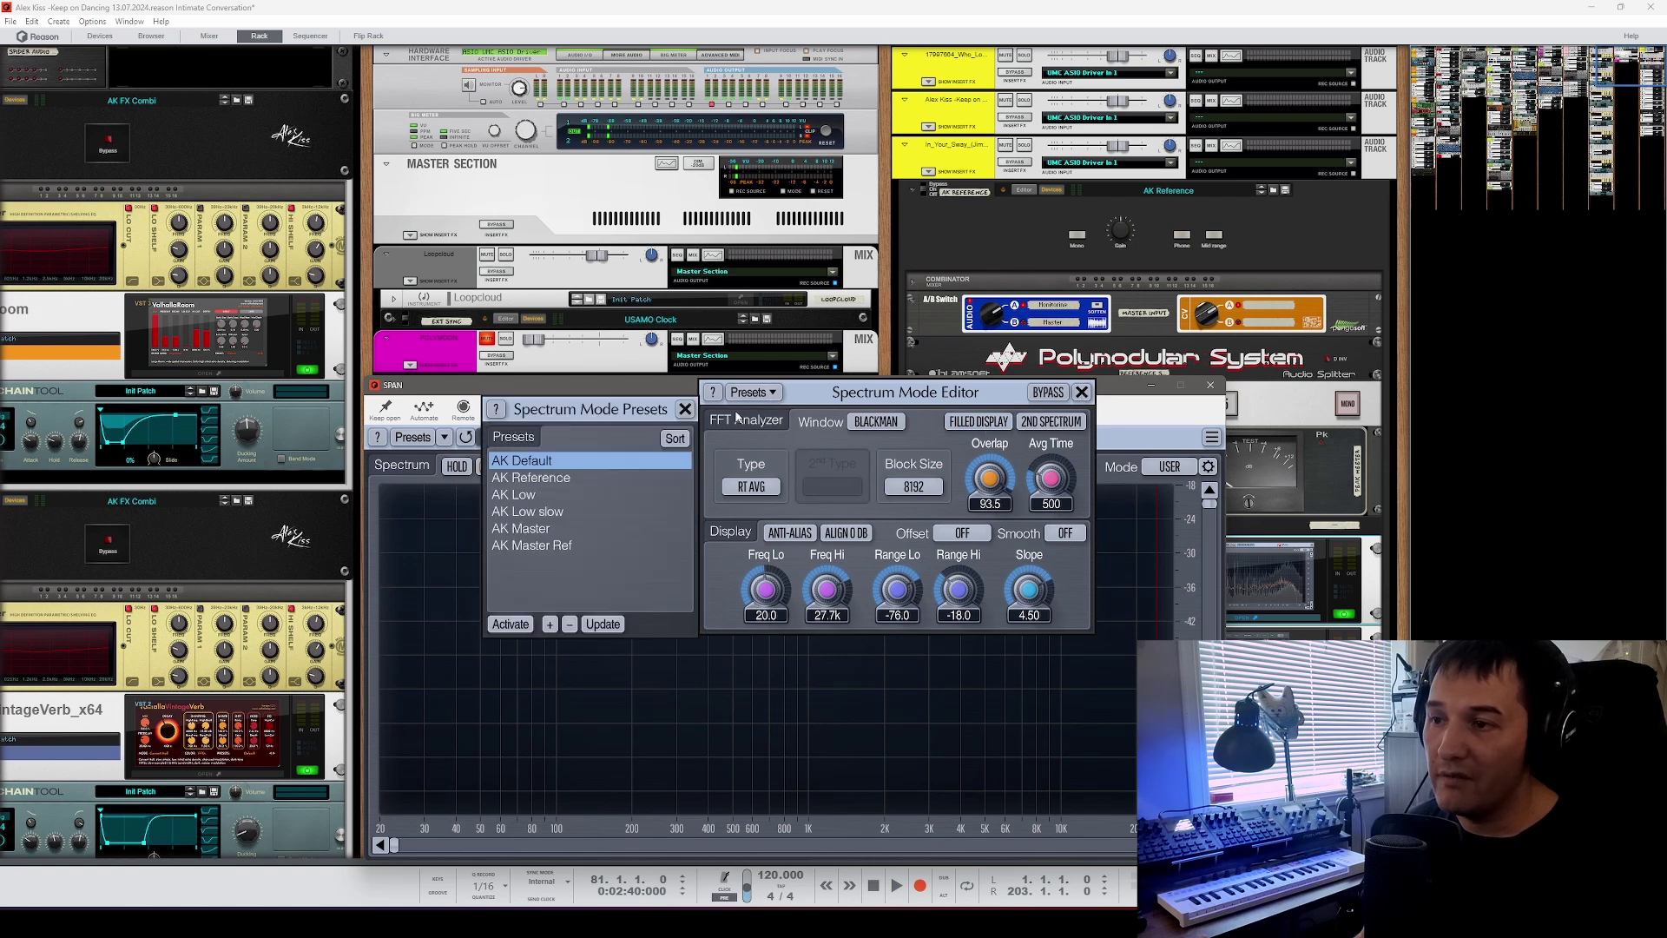
click(685, 409)
click(1082, 393)
Step: Apply the AK Master Ref spectrum mode to both REF 1 and REF 2
click(1169, 467)
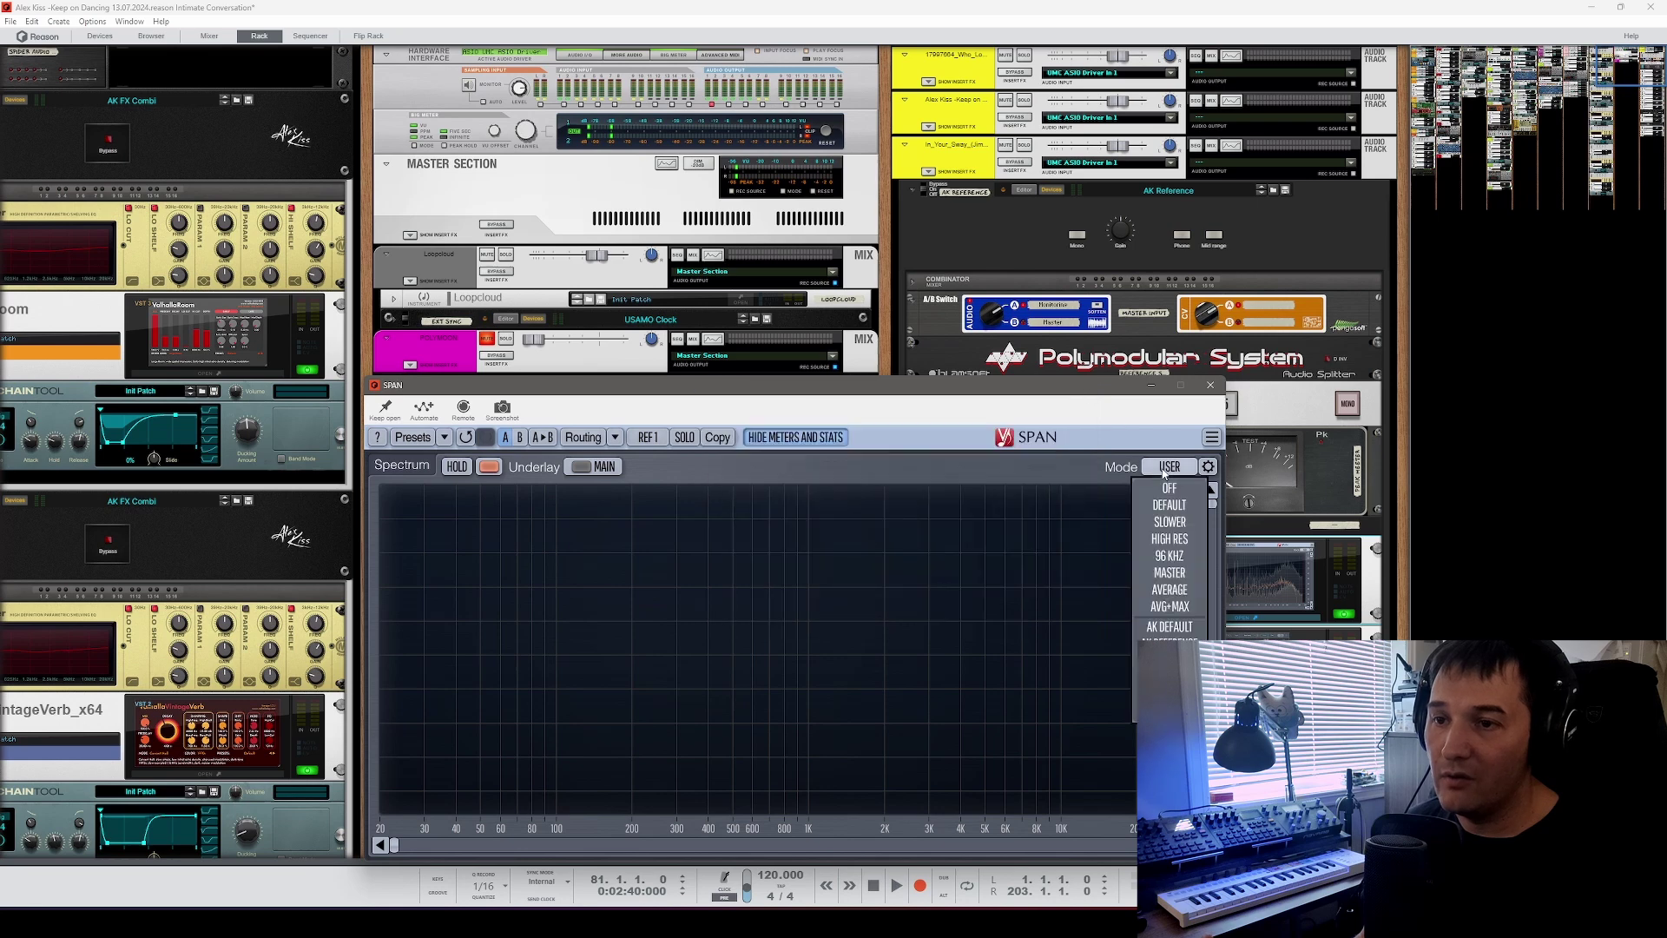
click(1170, 643)
click(647, 436)
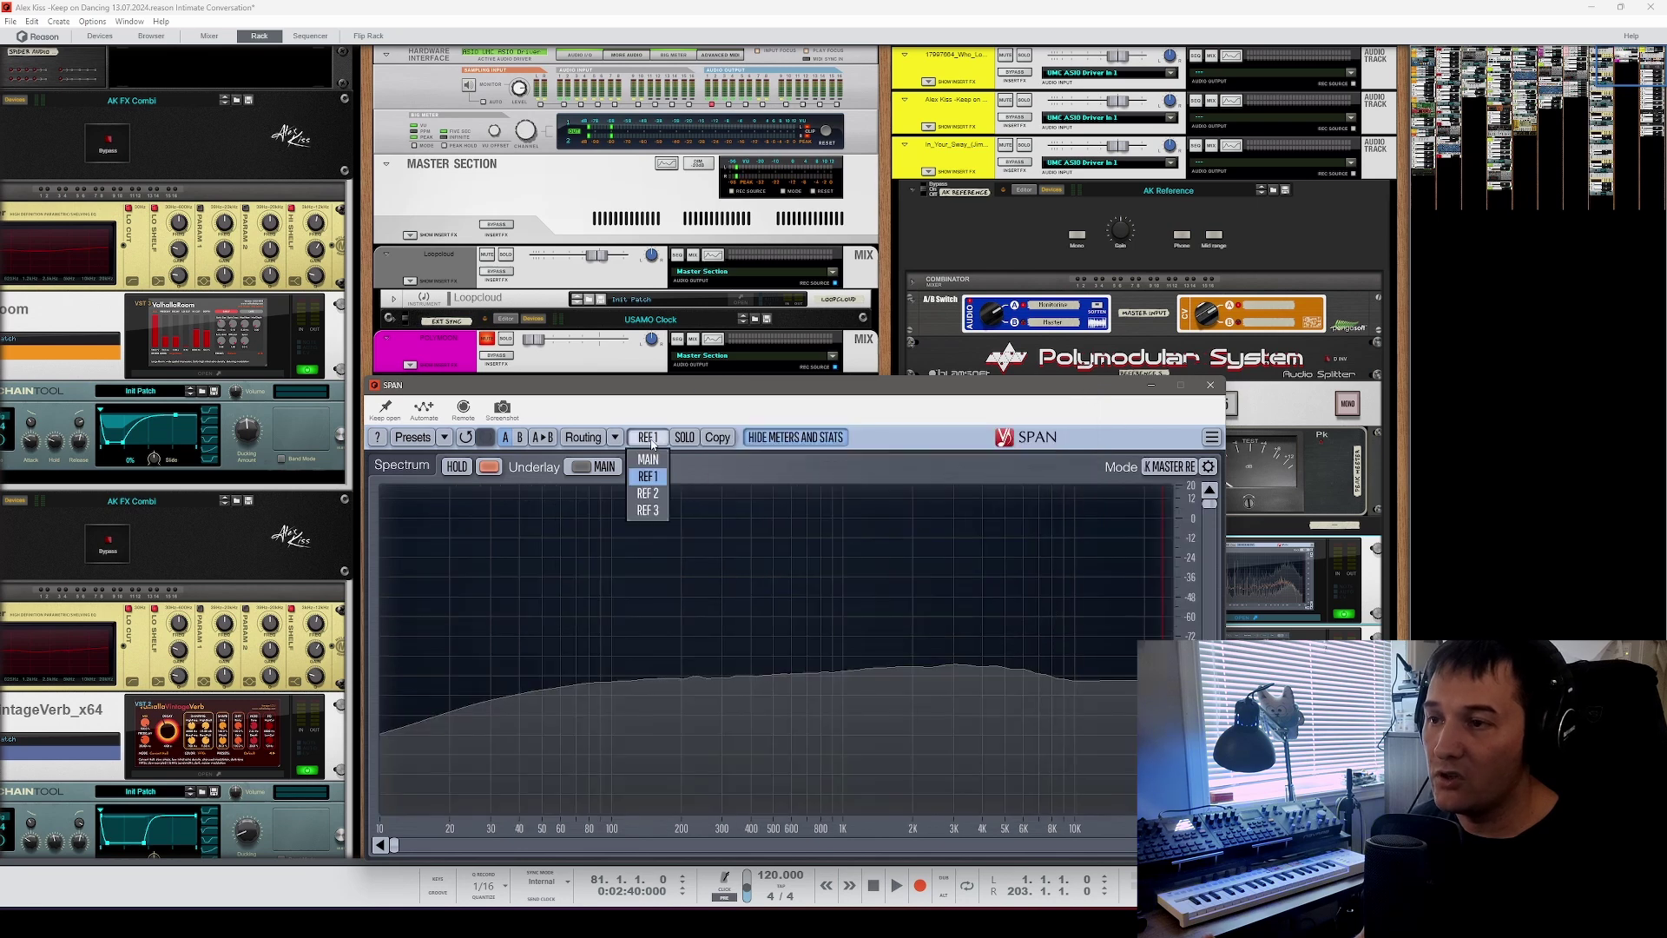
click(647, 493)
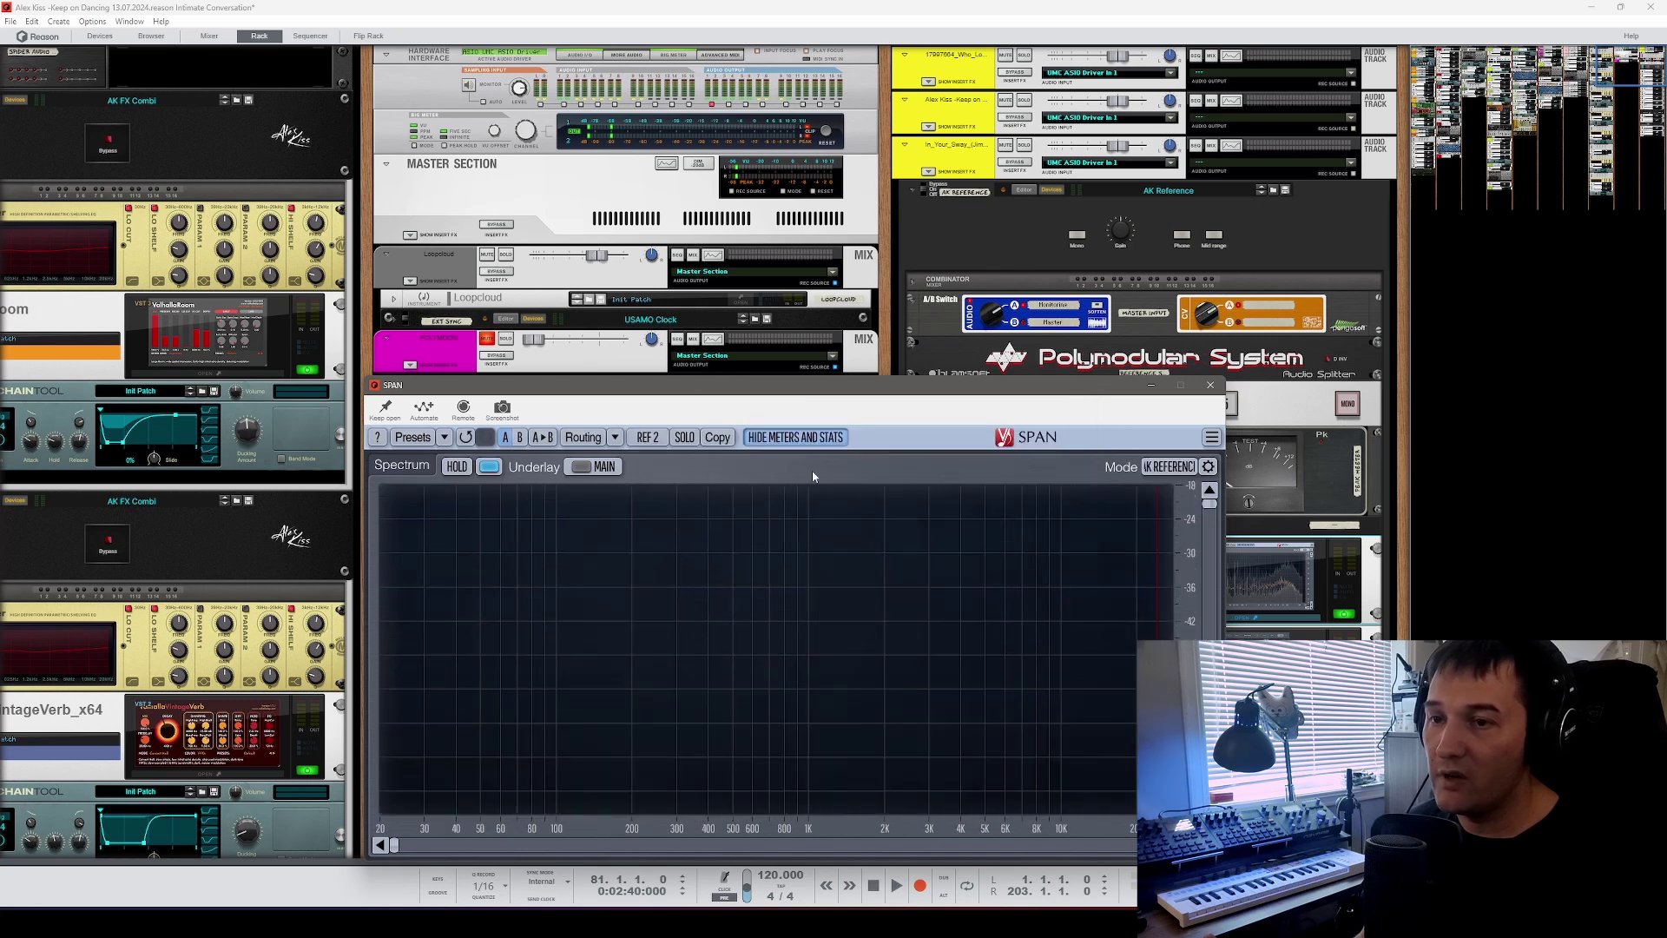
click(1167, 468)
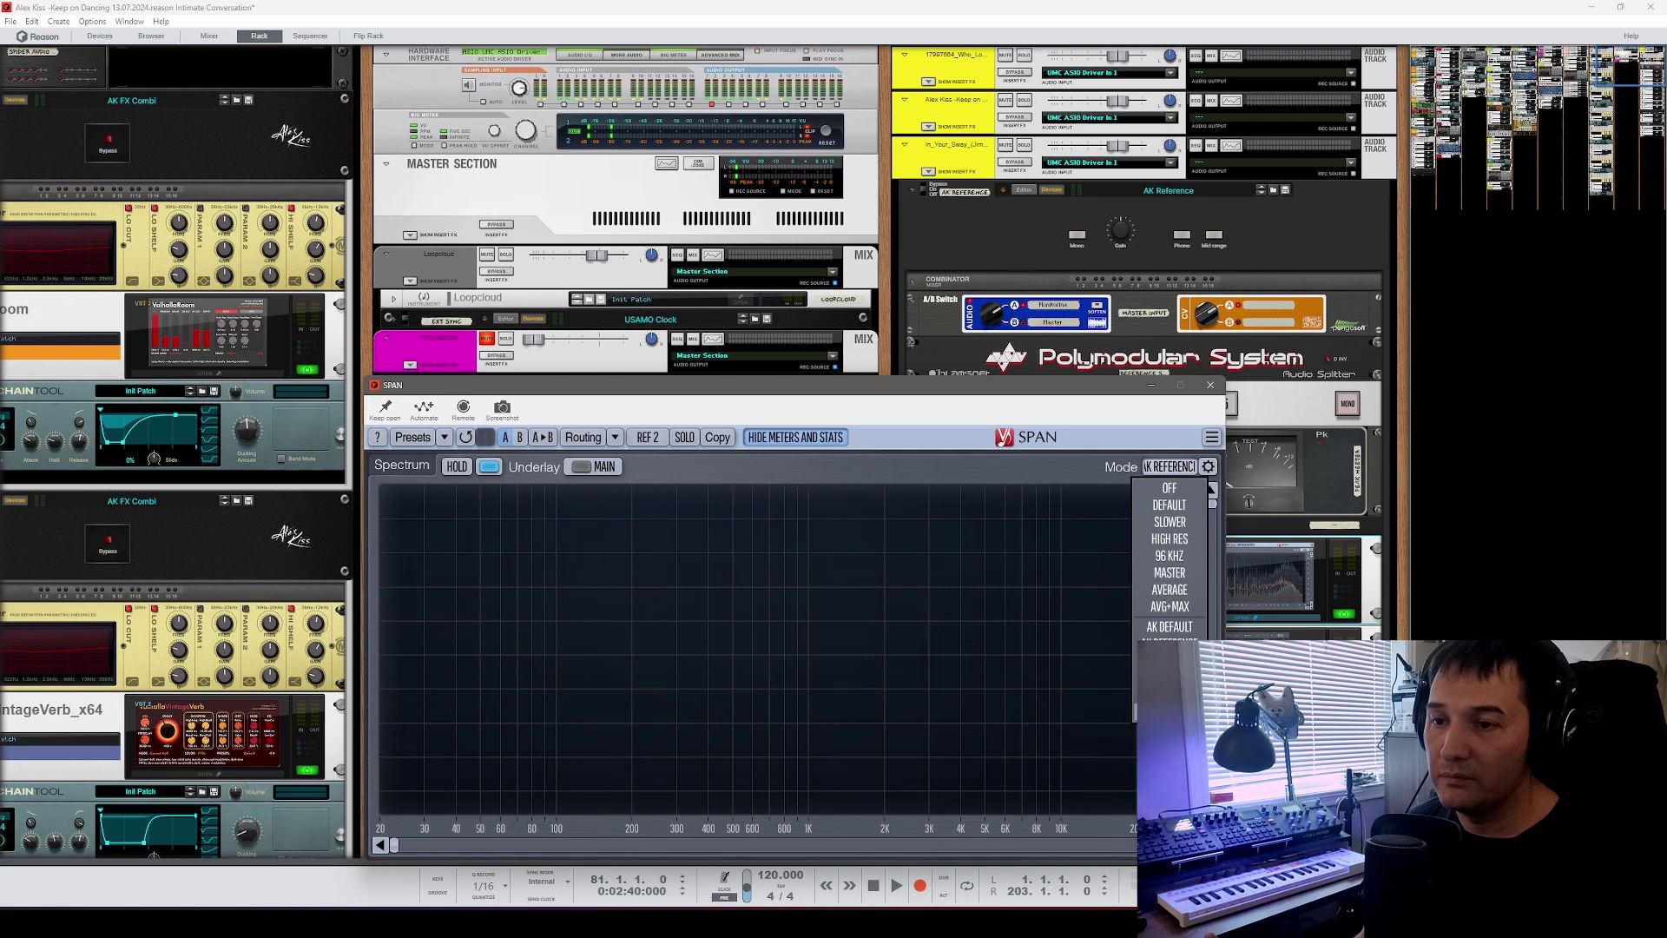
click(1170, 642)
Step: Check the REF 3 channel, then switch the analyser back to MAIN
click(648, 436)
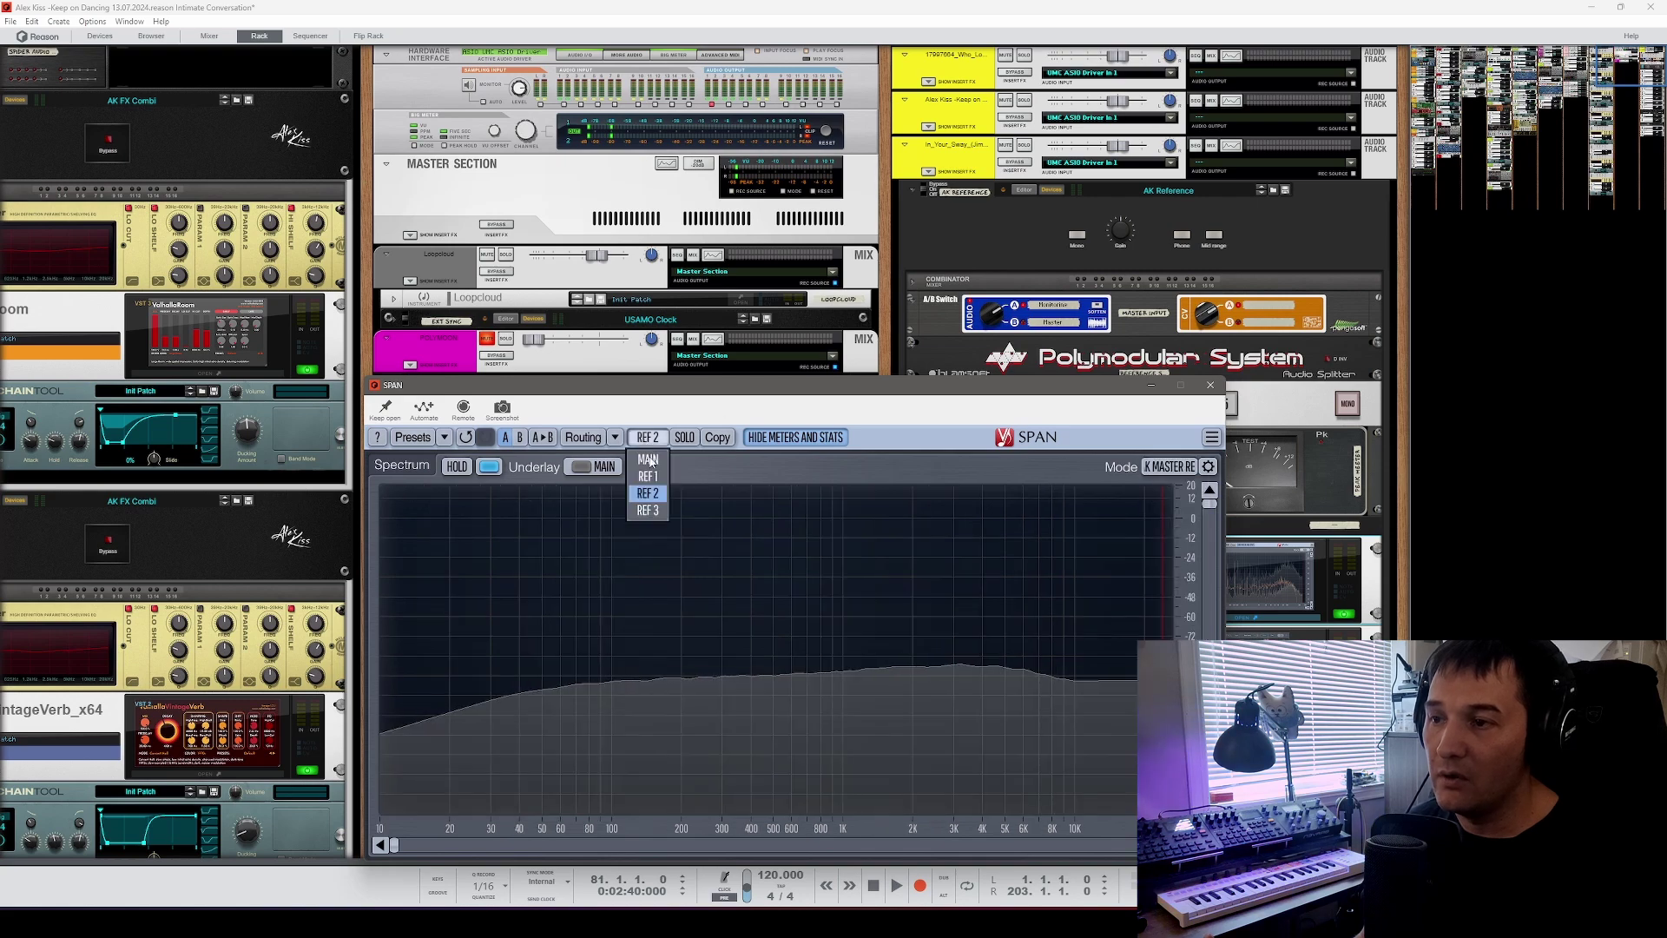
click(648, 510)
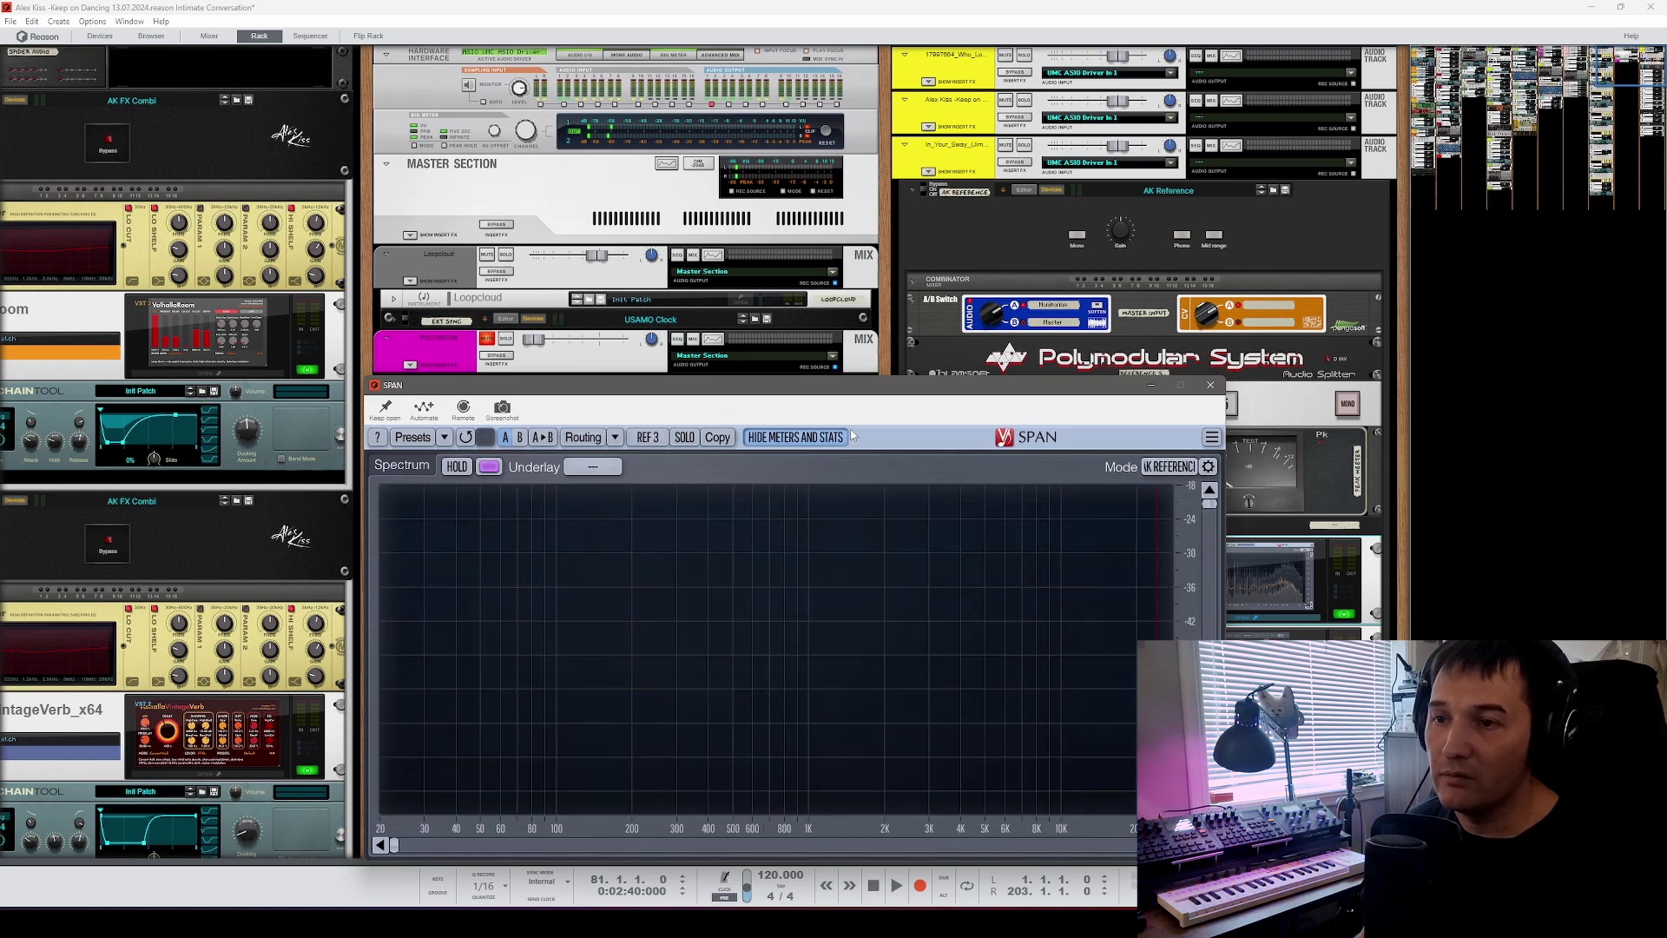
click(648, 437)
click(648, 458)
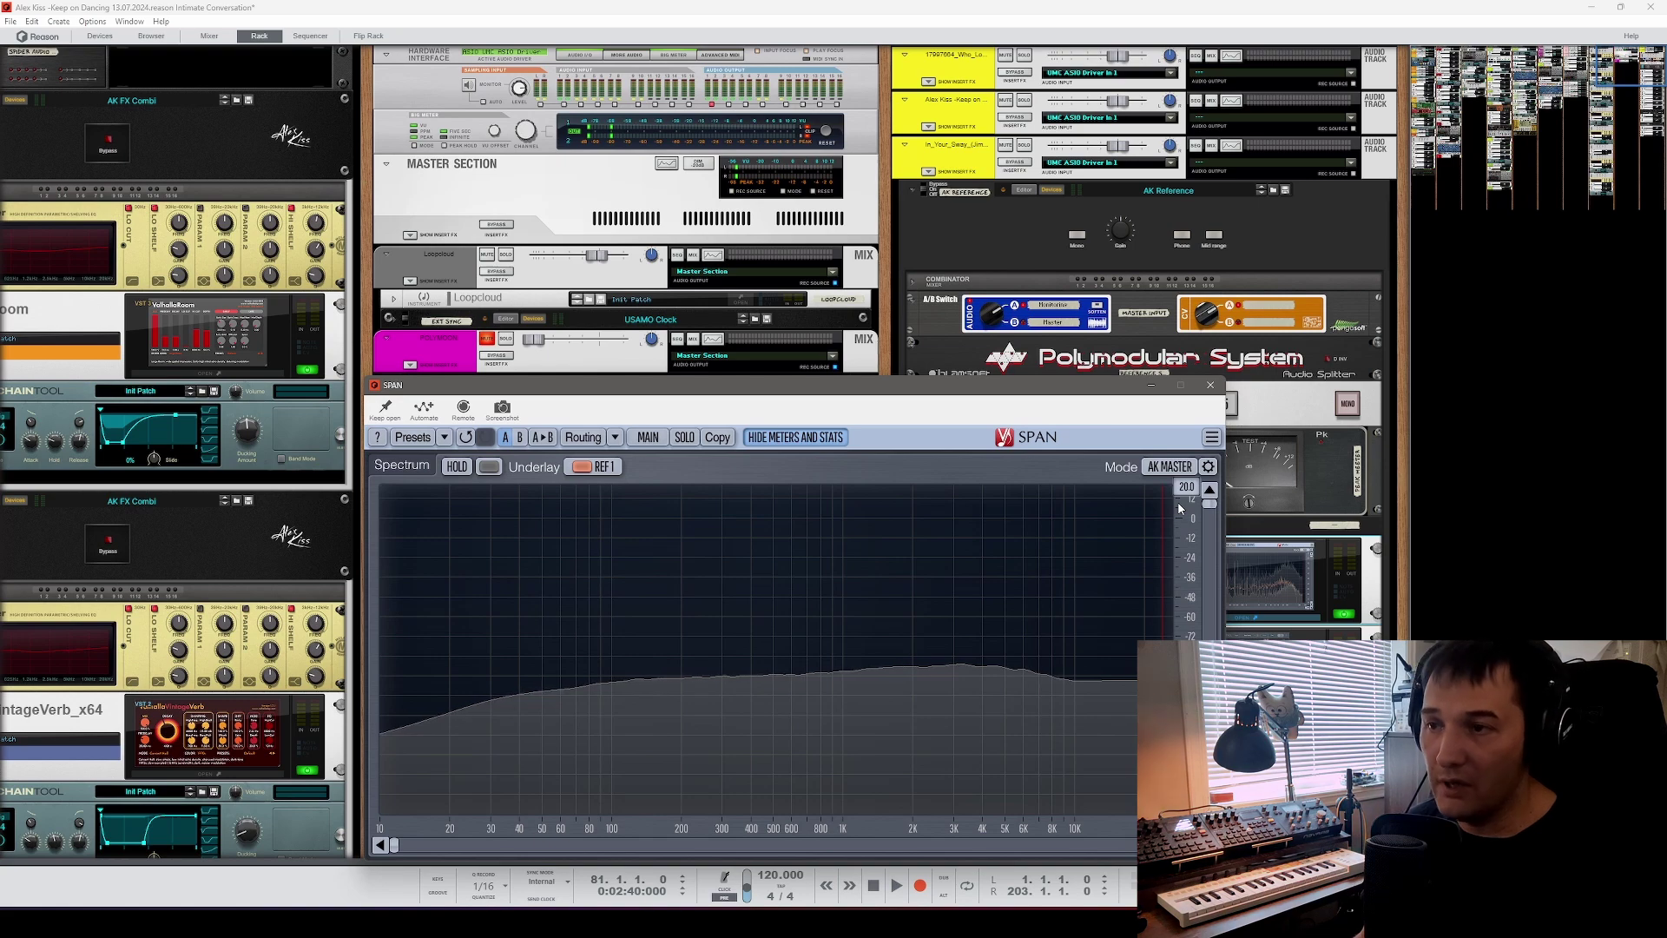
Step: Look at the Preset Manager, then close the SPAN plugin window with Escape
click(444, 438)
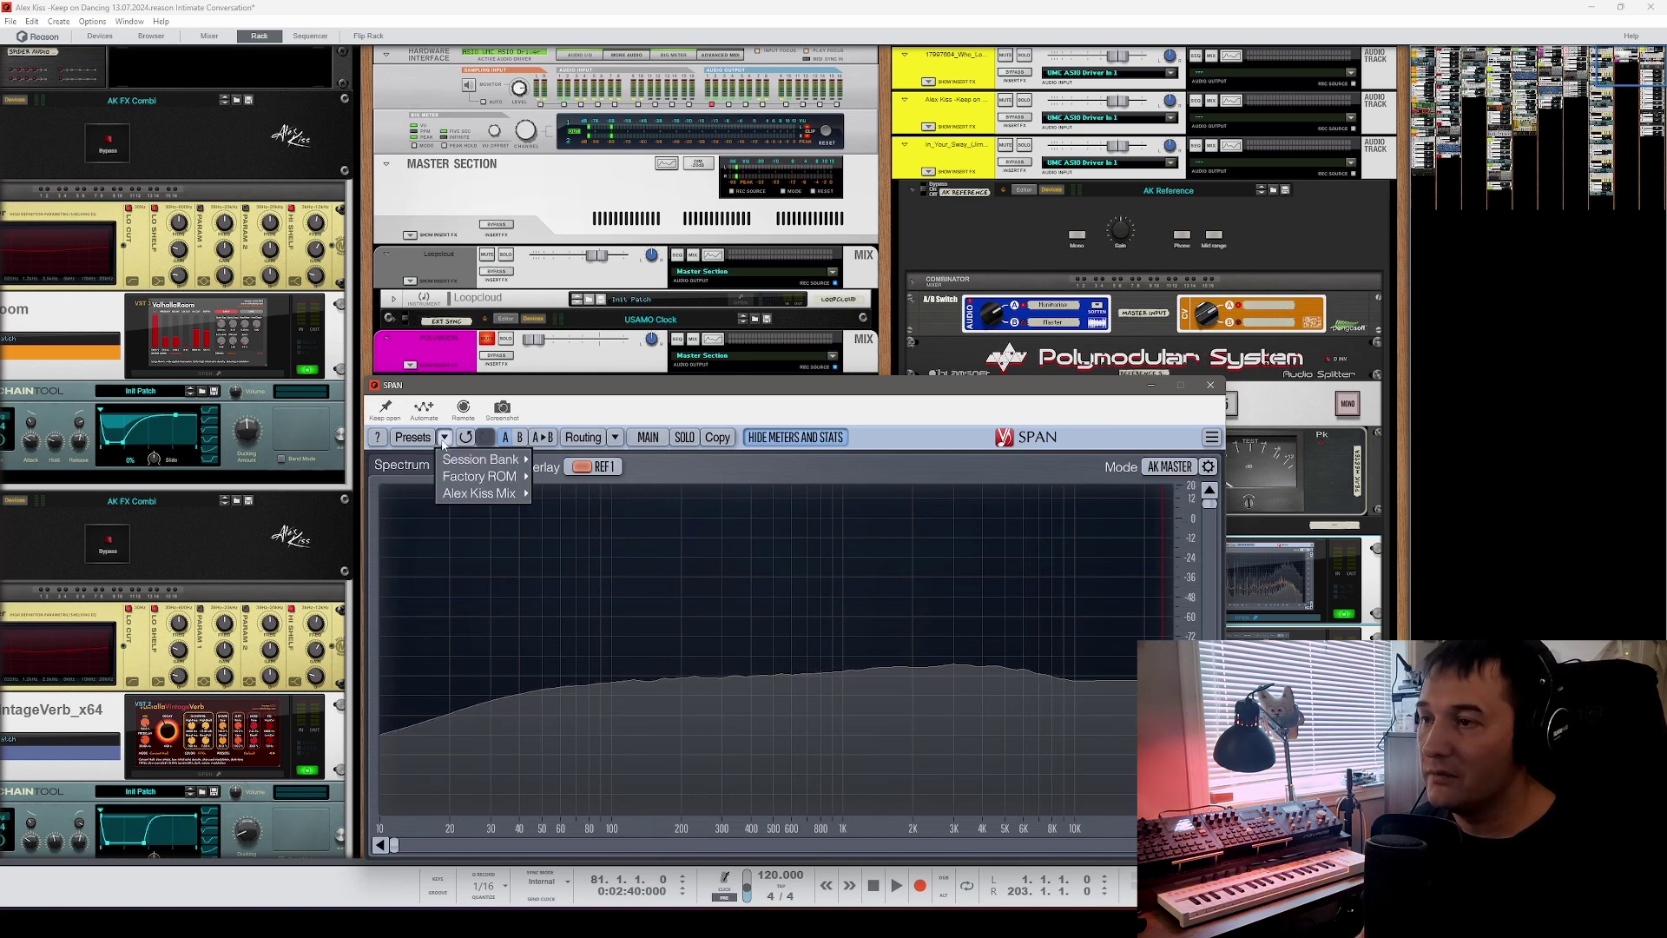
click(480, 476)
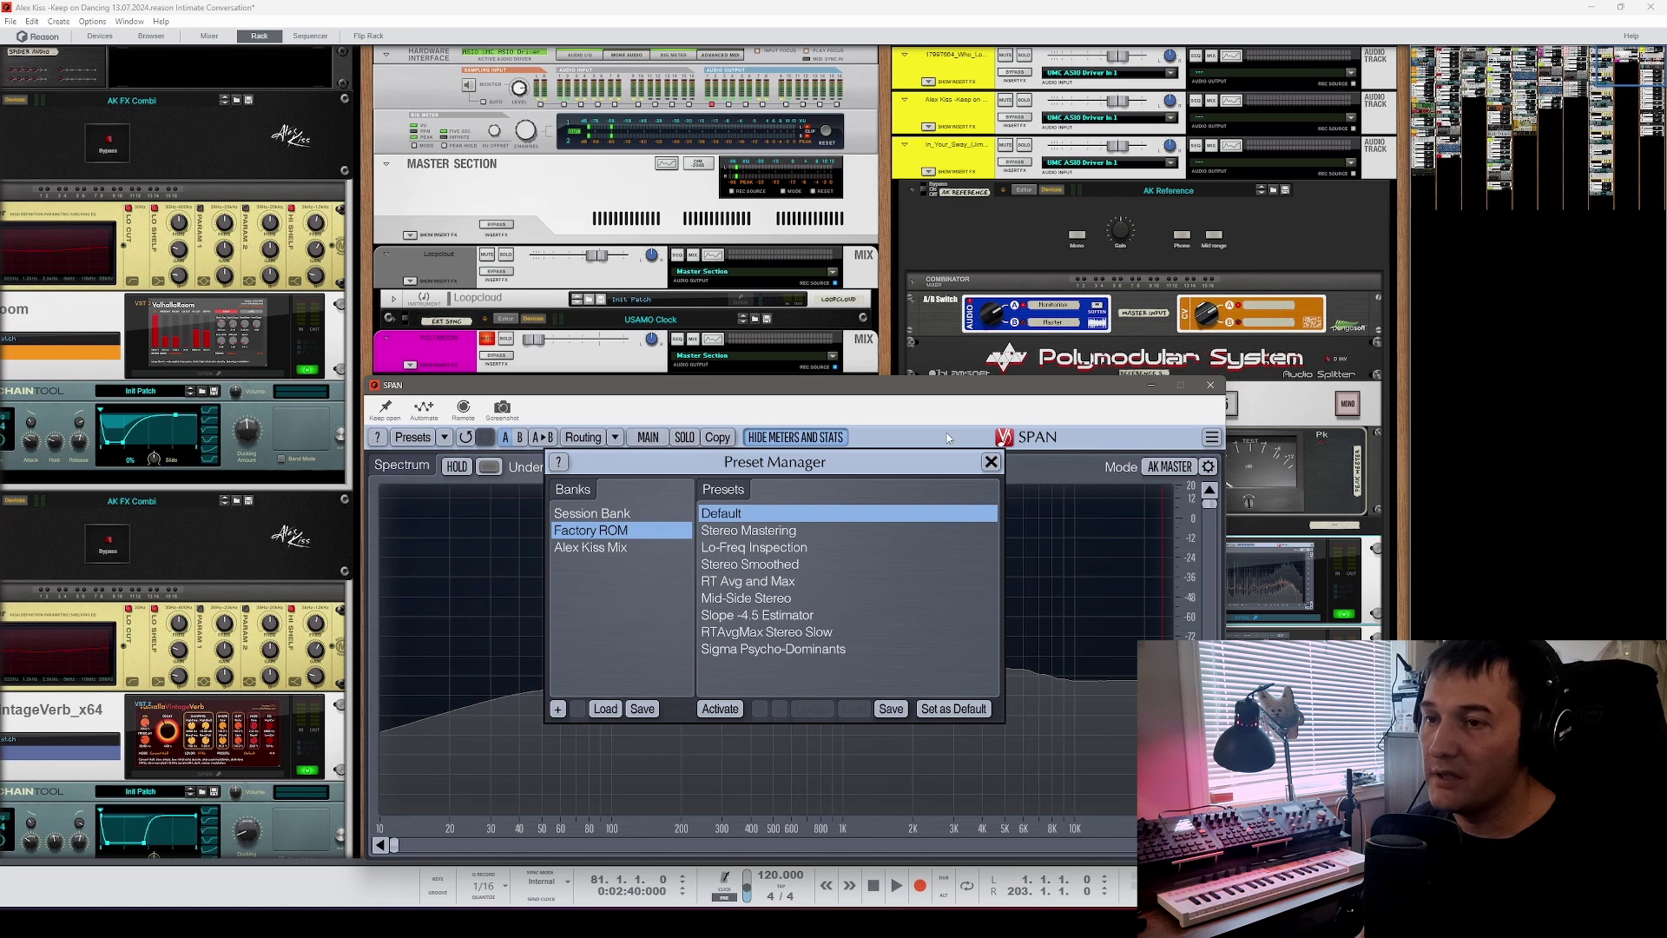
click(991, 463)
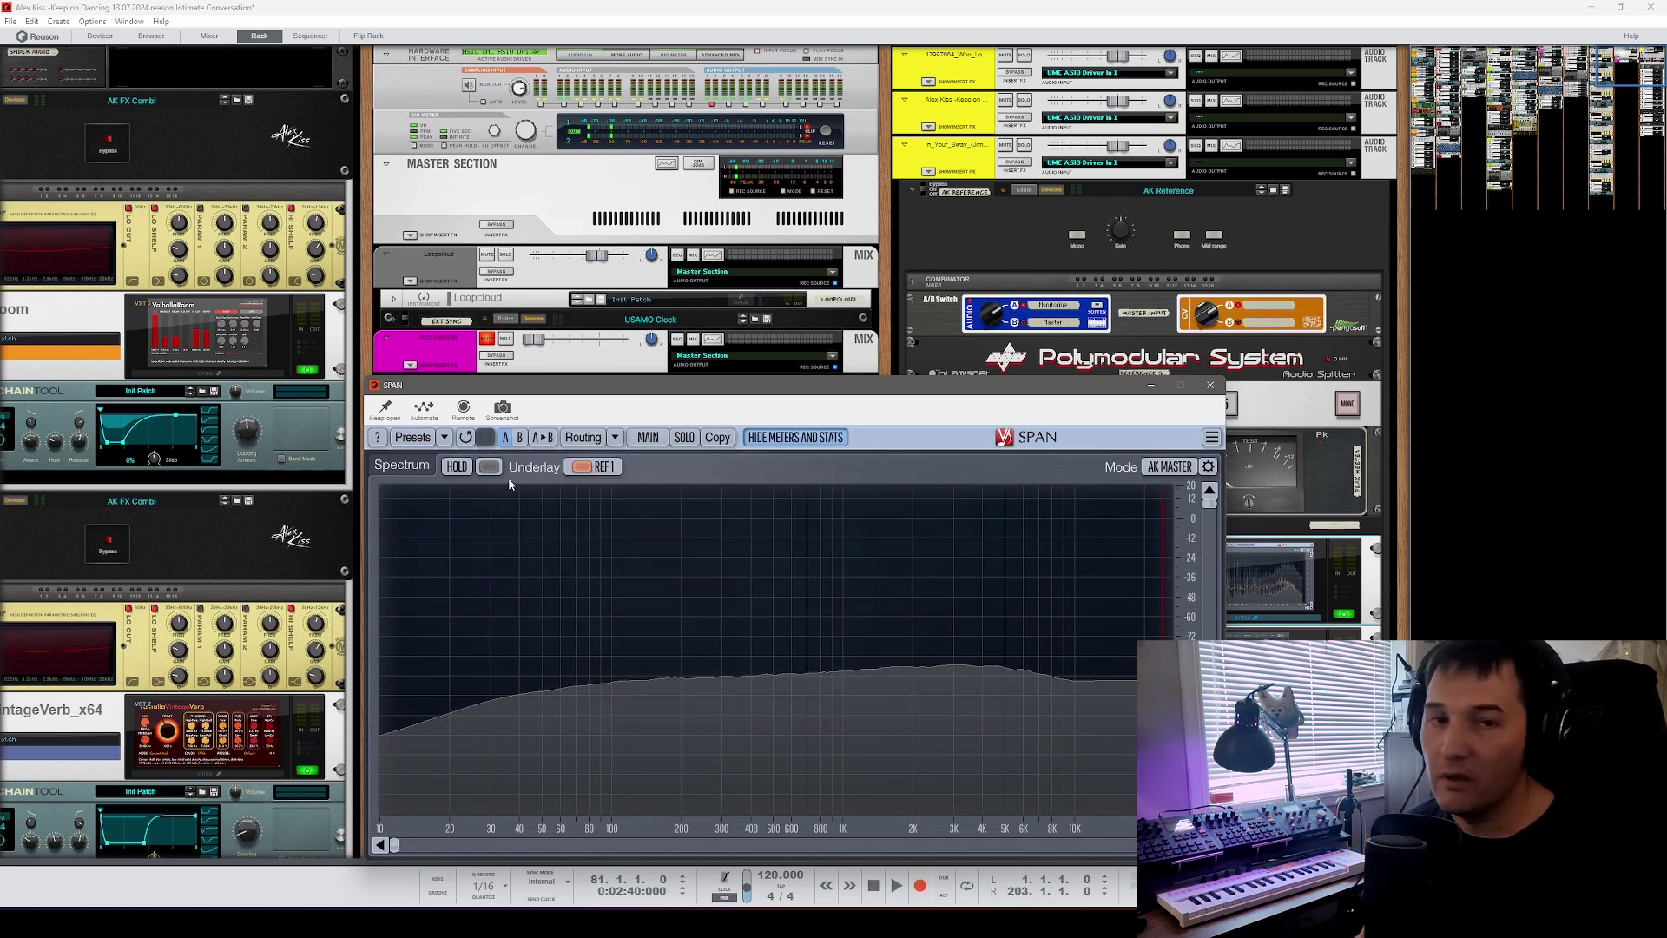
key(Escape)
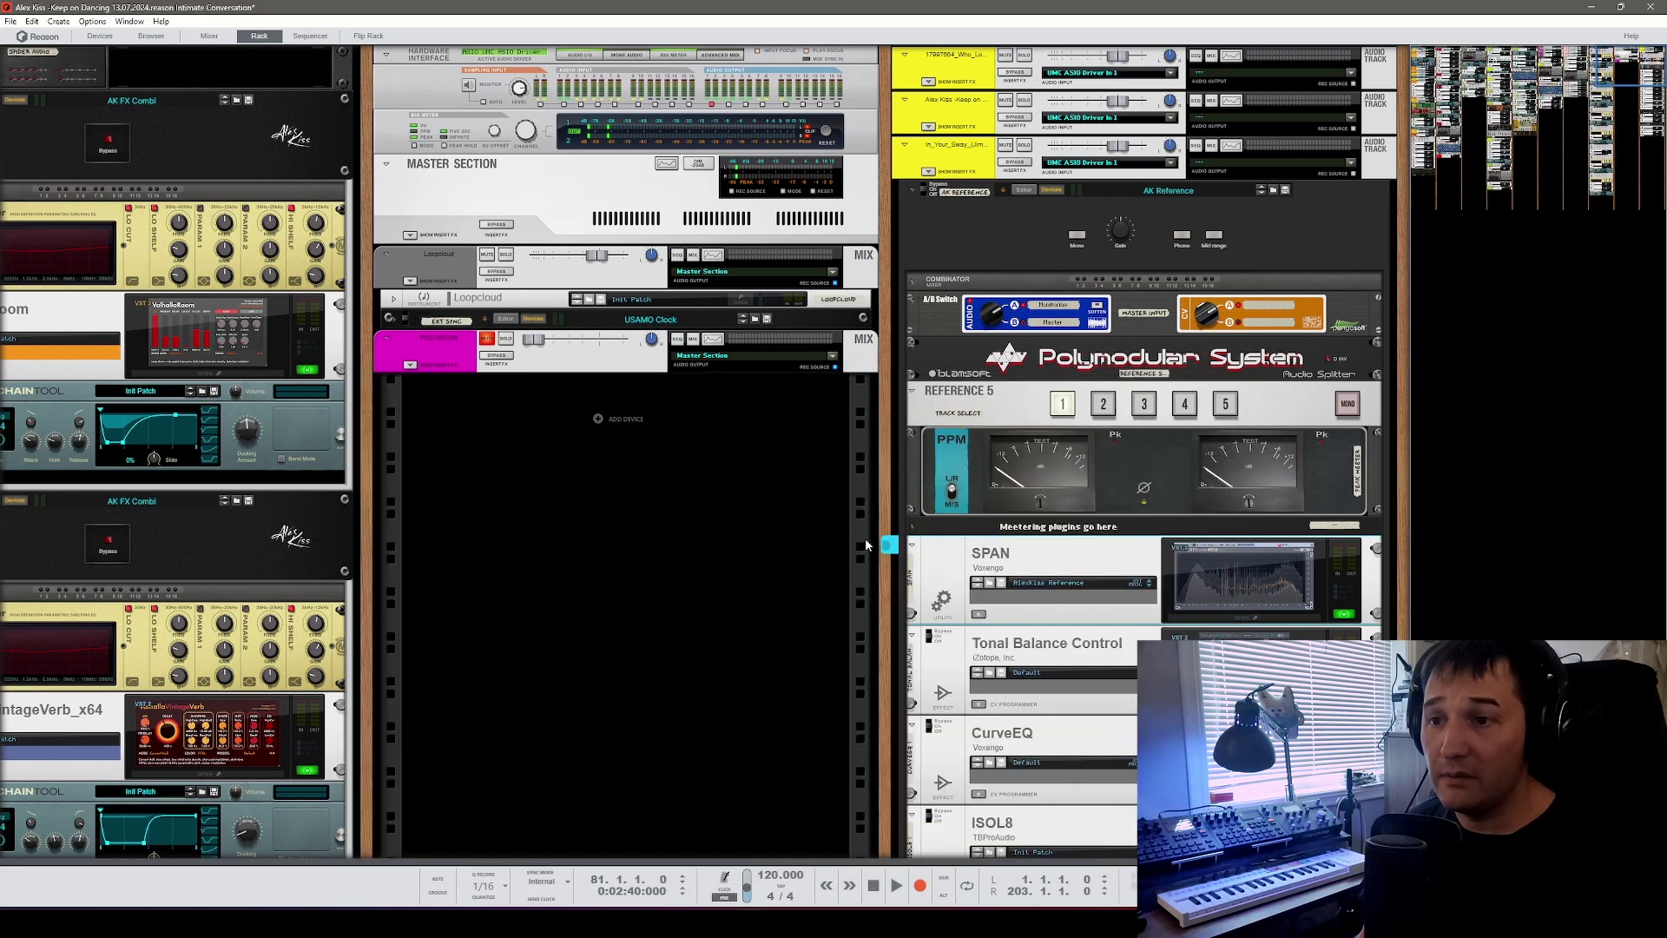